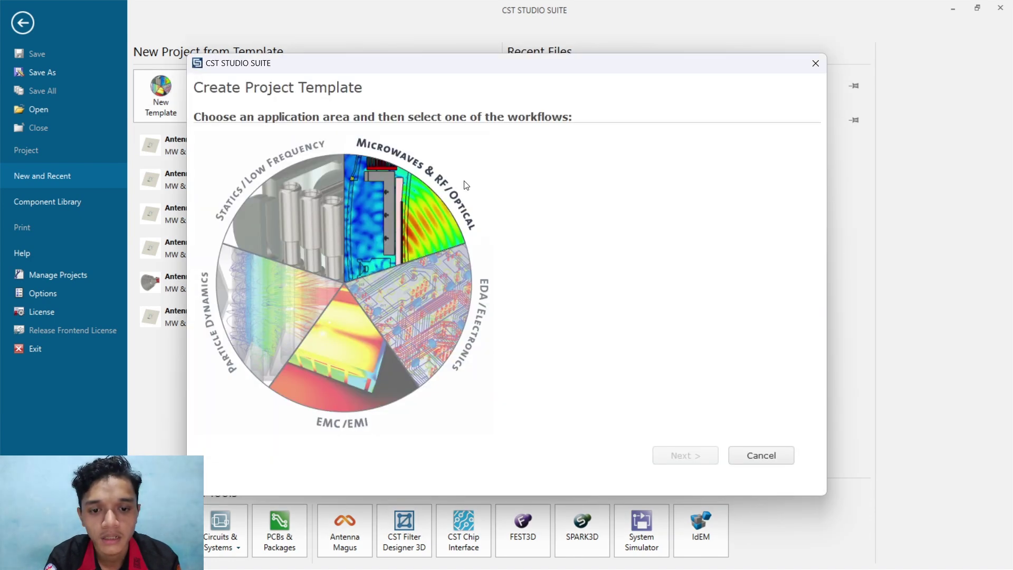
Create a Microwaves & RF/Optical antenna project template for the Planar workflow, with the Time Domain solver and mm, GHz, ns and Kelvin units
click(420, 208)
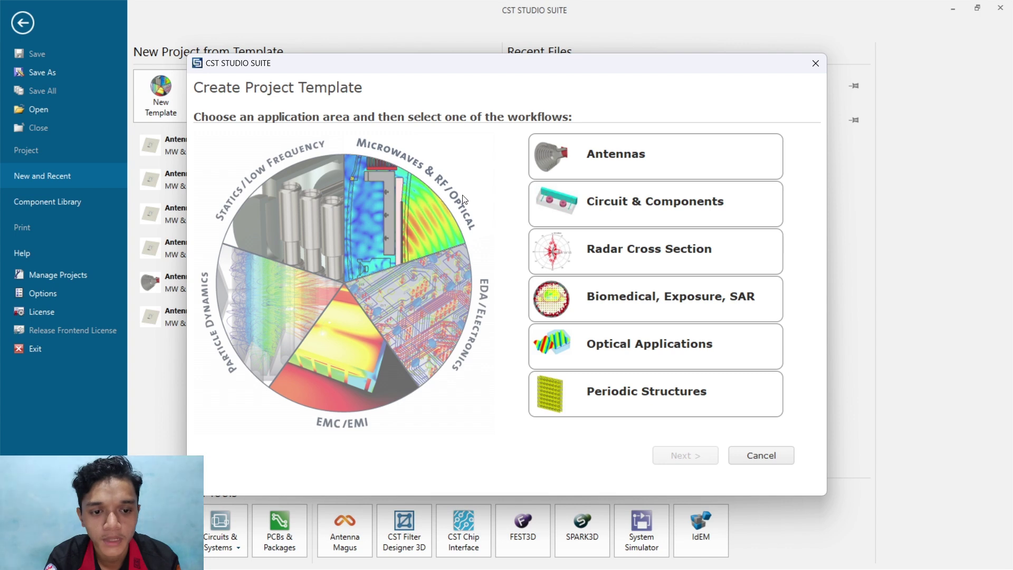
click(575, 167)
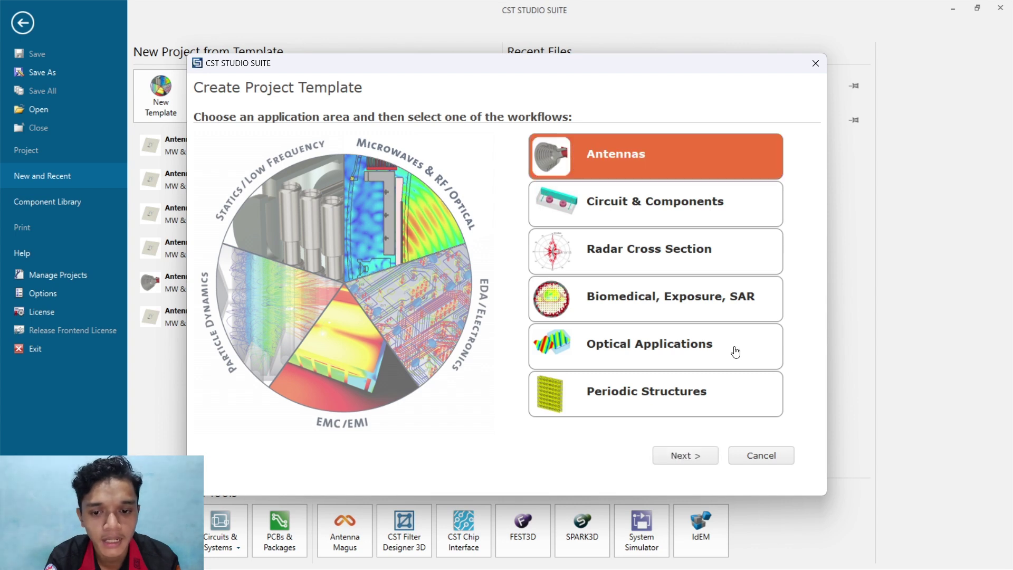
click(691, 455)
click(381, 219)
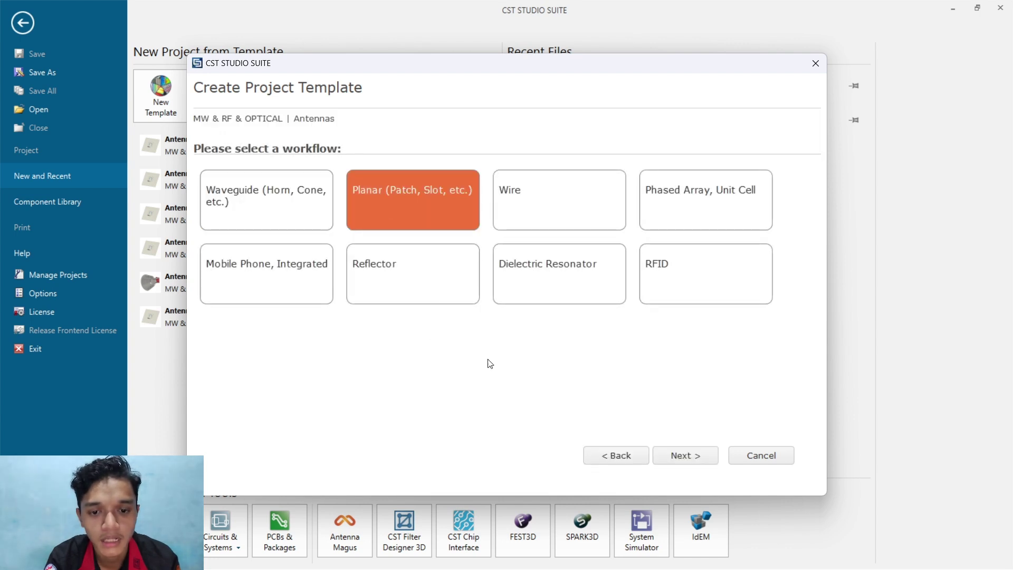
click(678, 455)
click(678, 455)
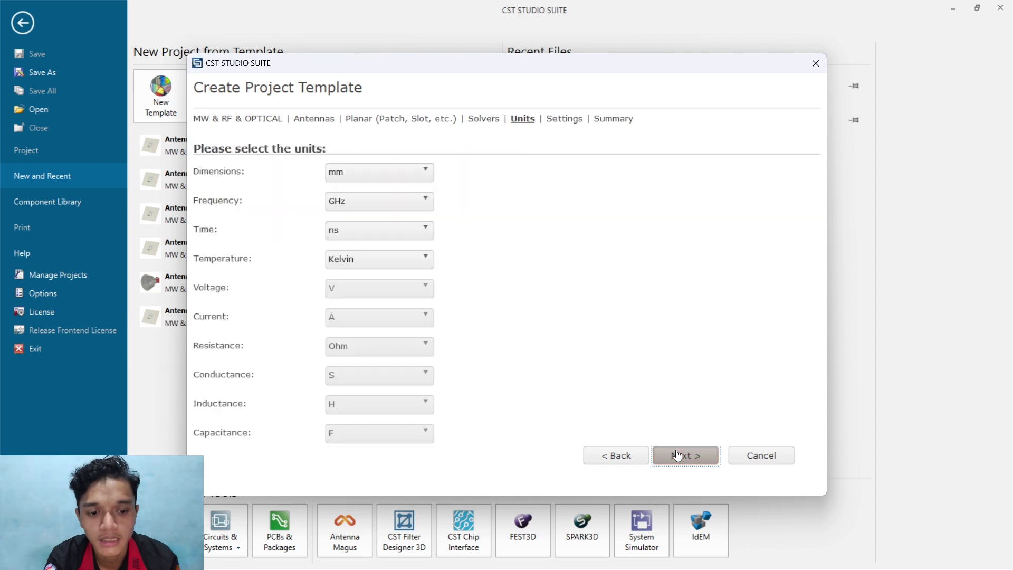
click(678, 454)
click(678, 455)
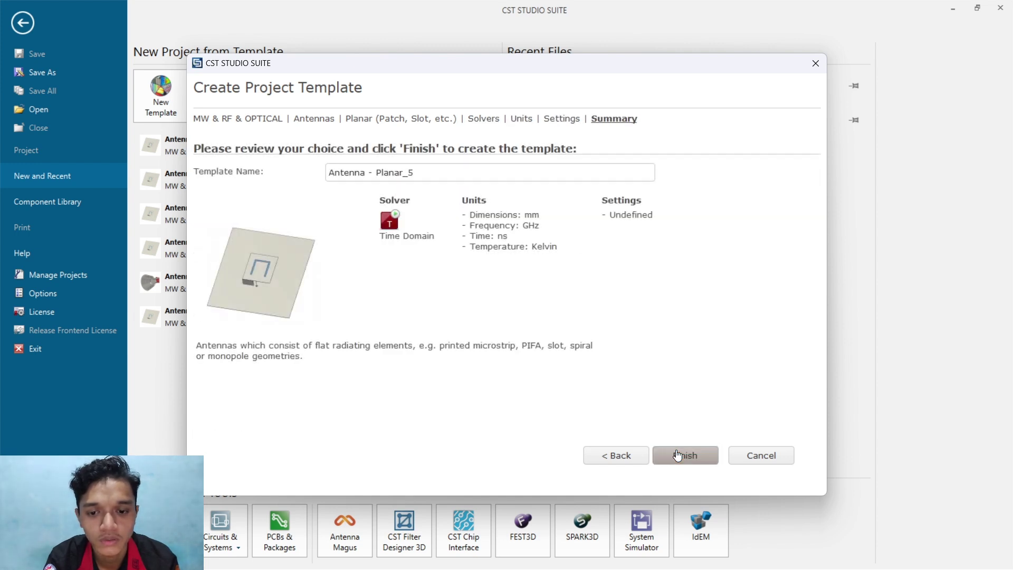
click(677, 455)
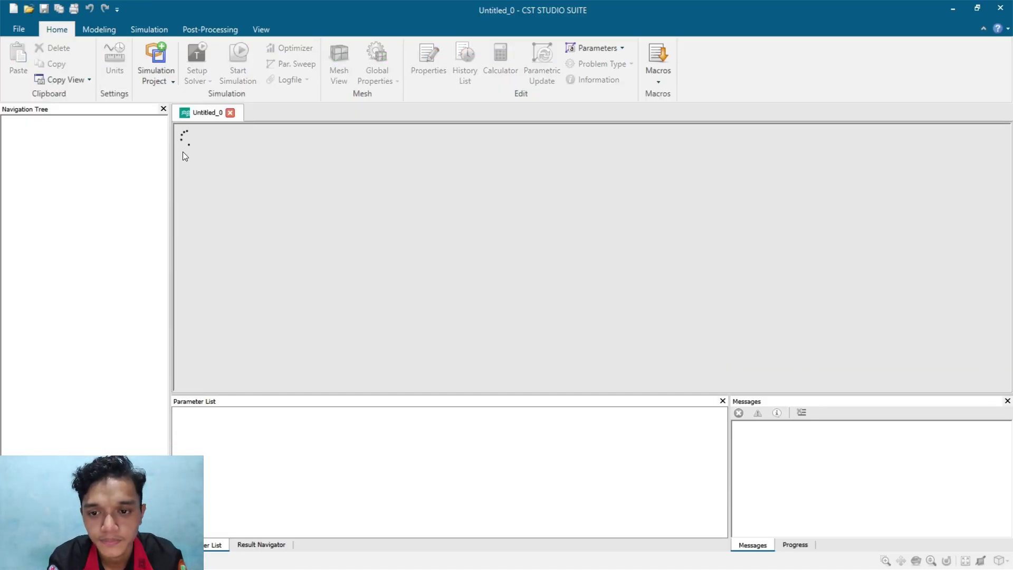
Start a brick named substrate and set its X range from -30/2 to 30/2
click(99, 29)
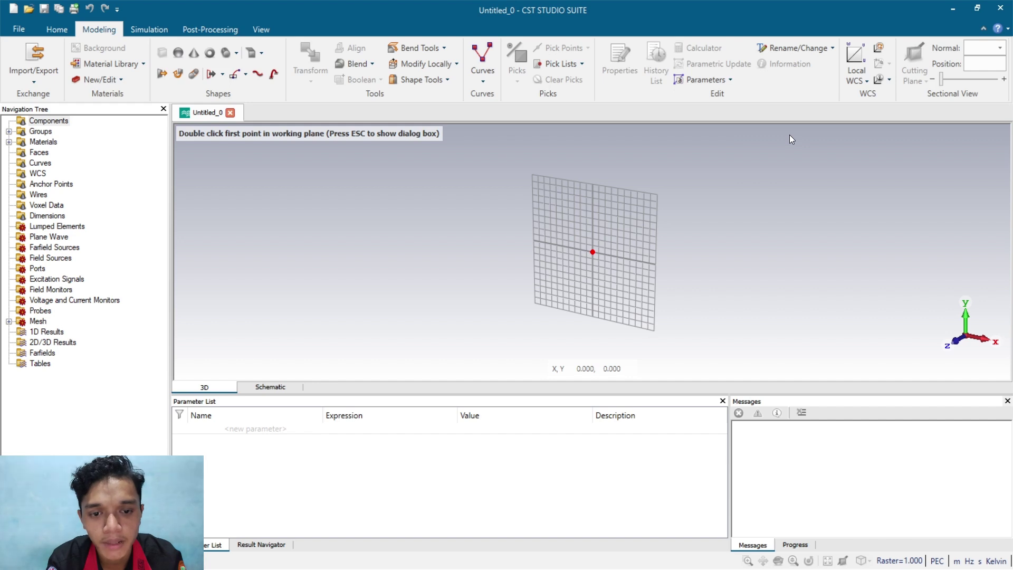
key(Escape)
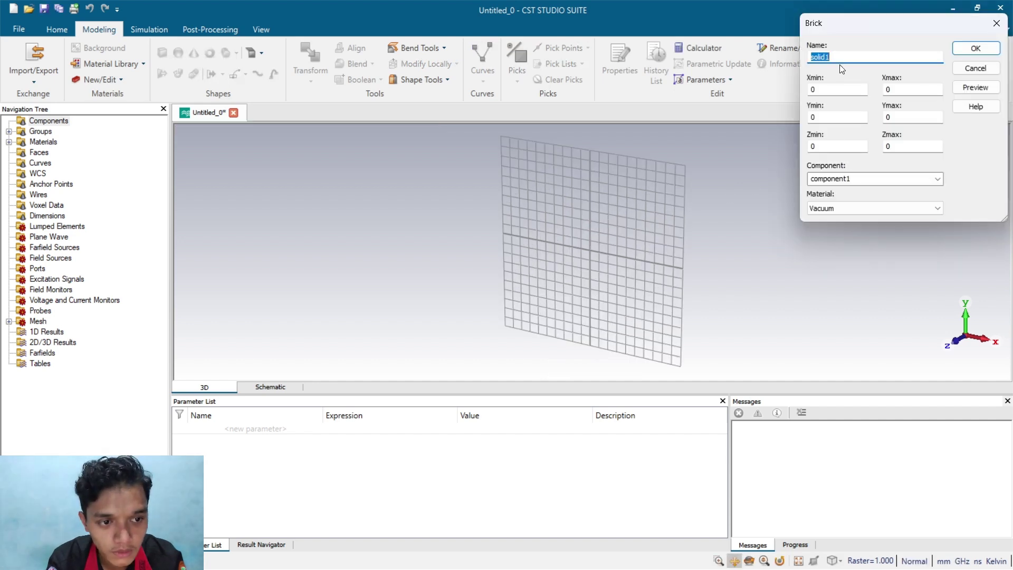
text(sub)
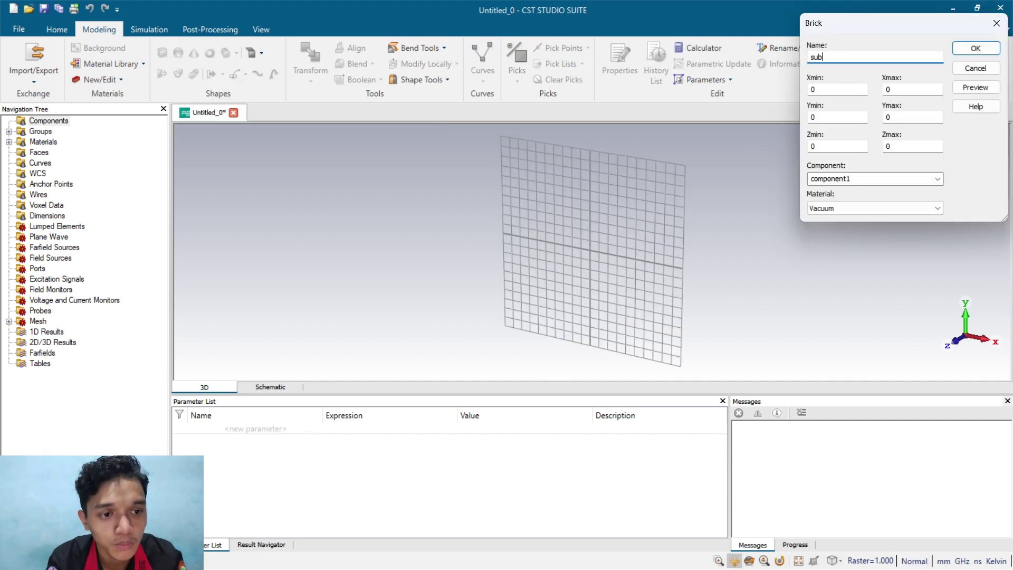
text(strate)
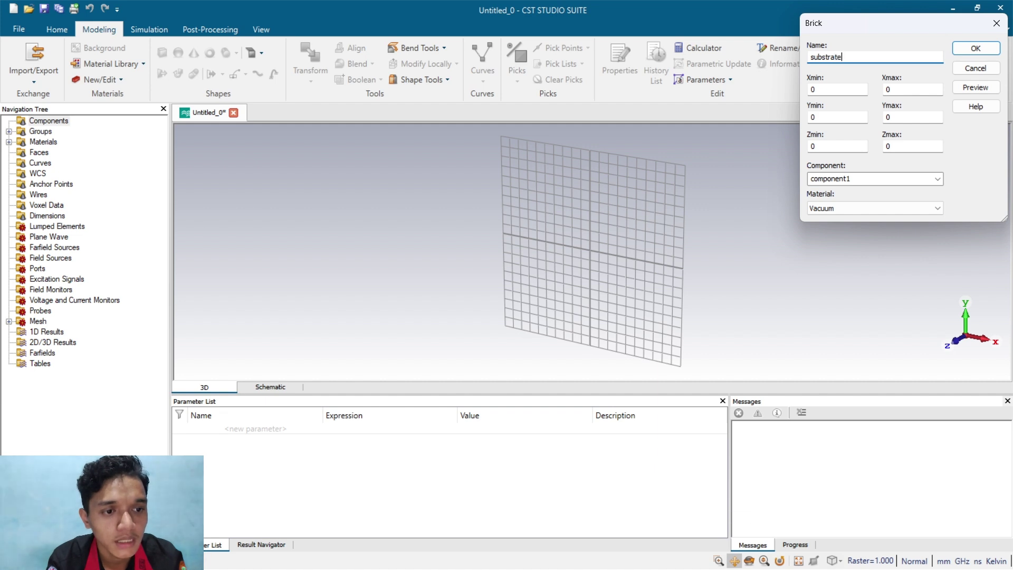
key(Tab)
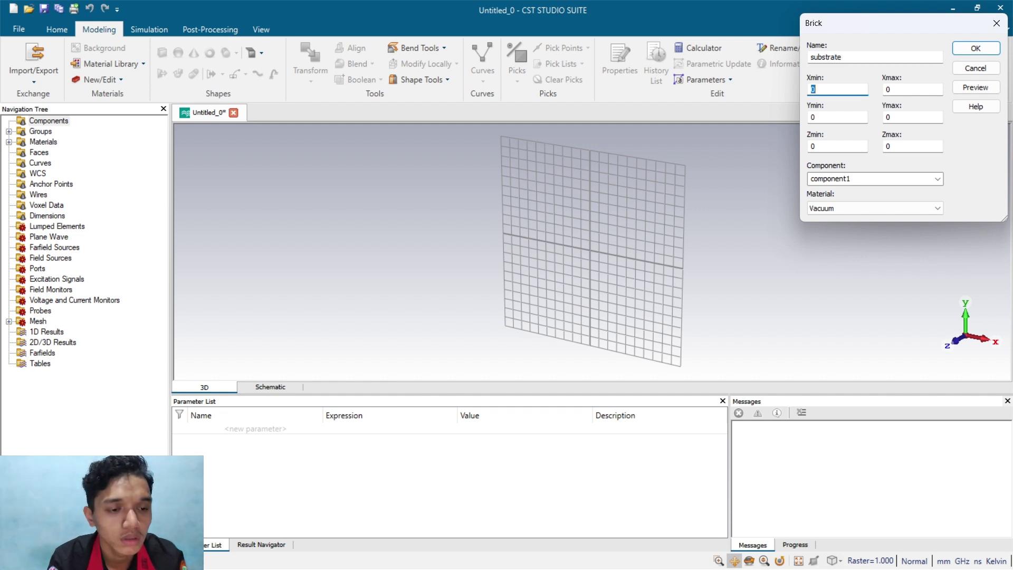
text(-30)
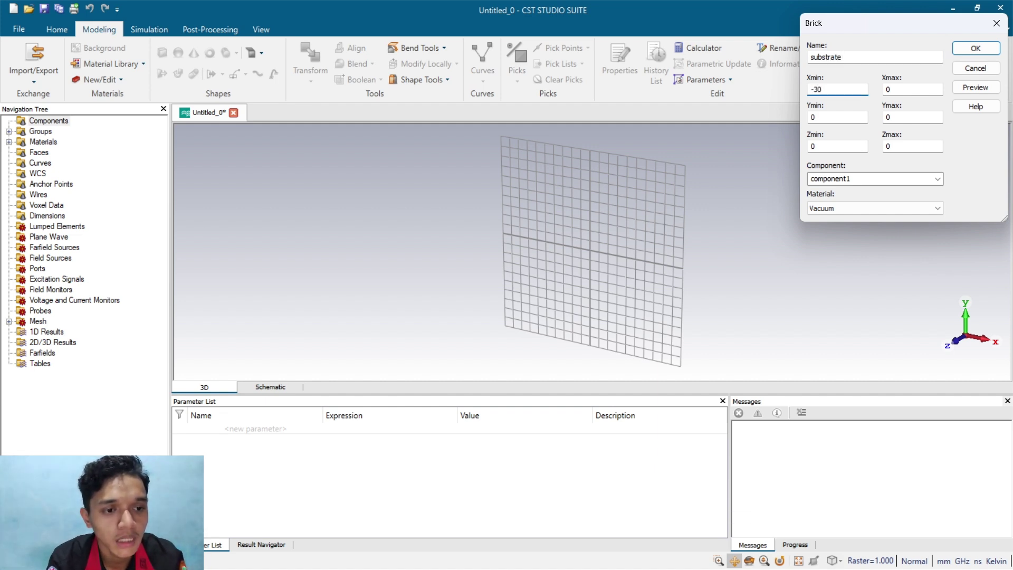
text(/2)
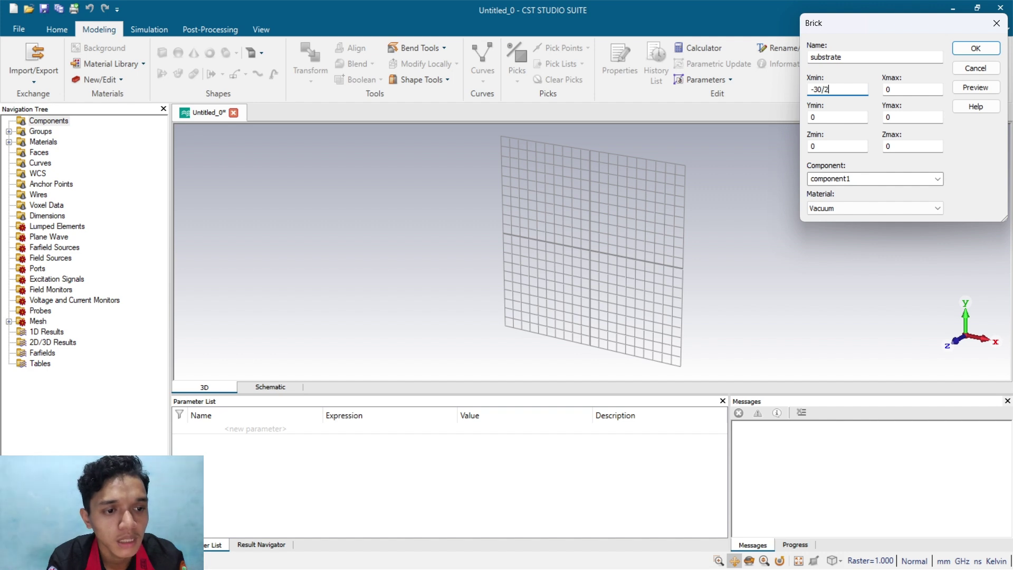
key(Tab)
text(30/2)
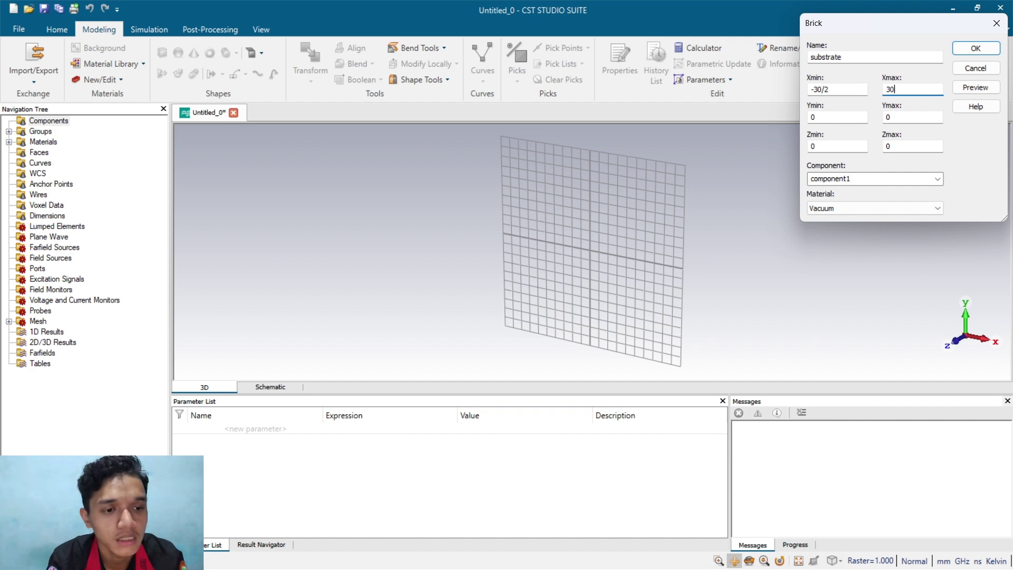
Set the substrate brick's Y range from -30/2 to 30/2 and its Zmin to -1.6
key(Tab)
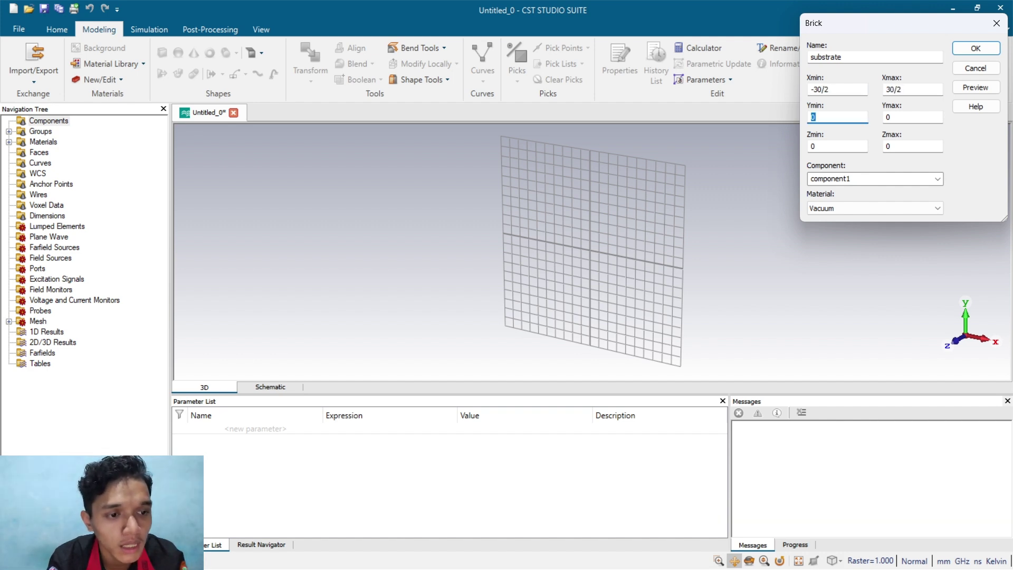
text(-30)
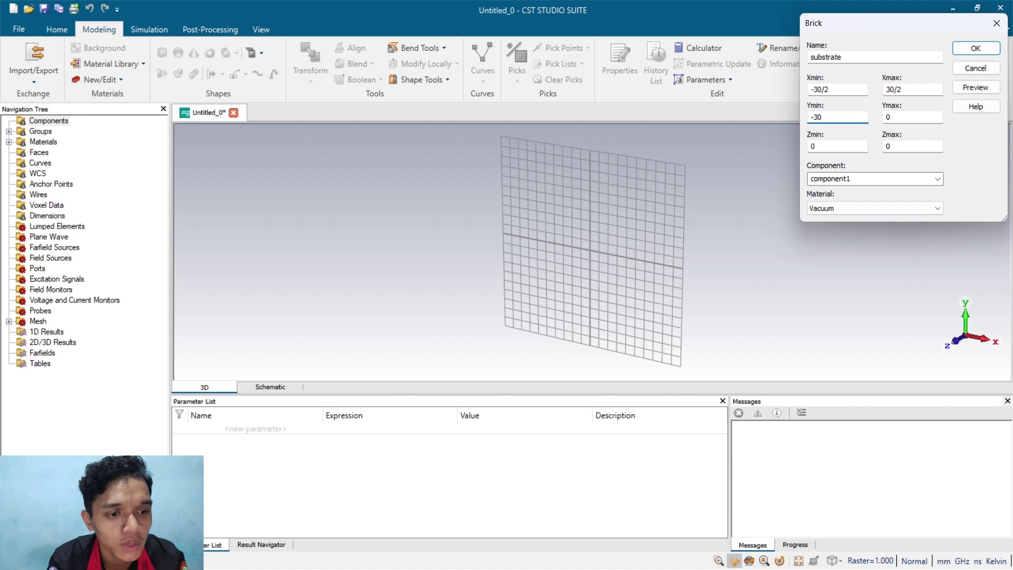
text(/2)
key(Tab)
text(3)
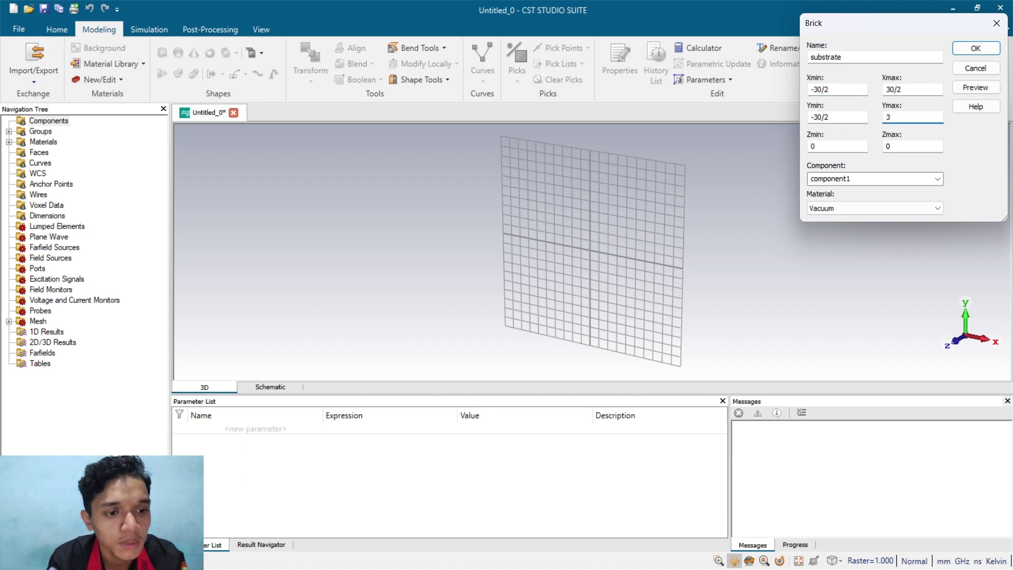
text(0/2)
key(Tab)
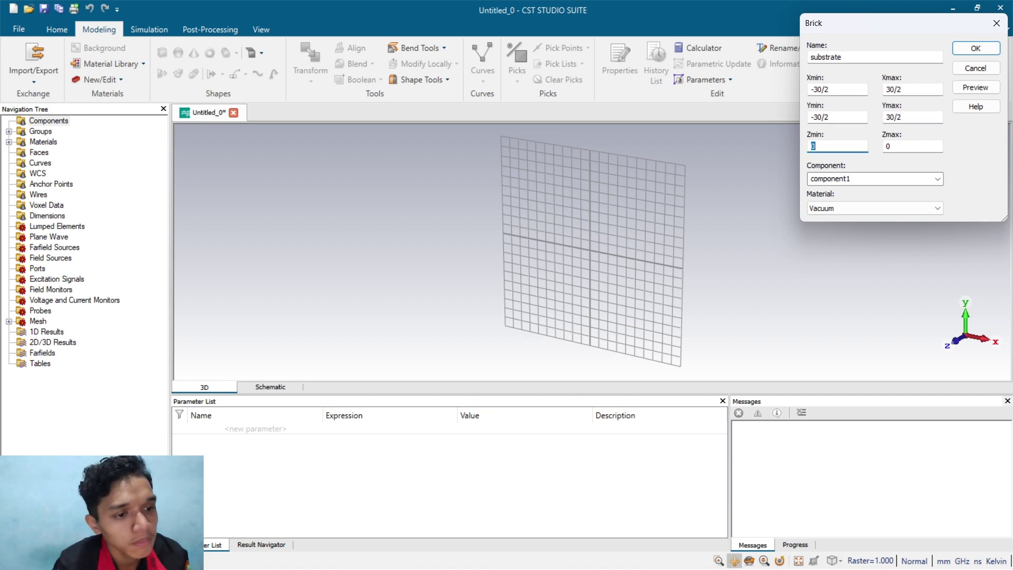
text(-1.6)
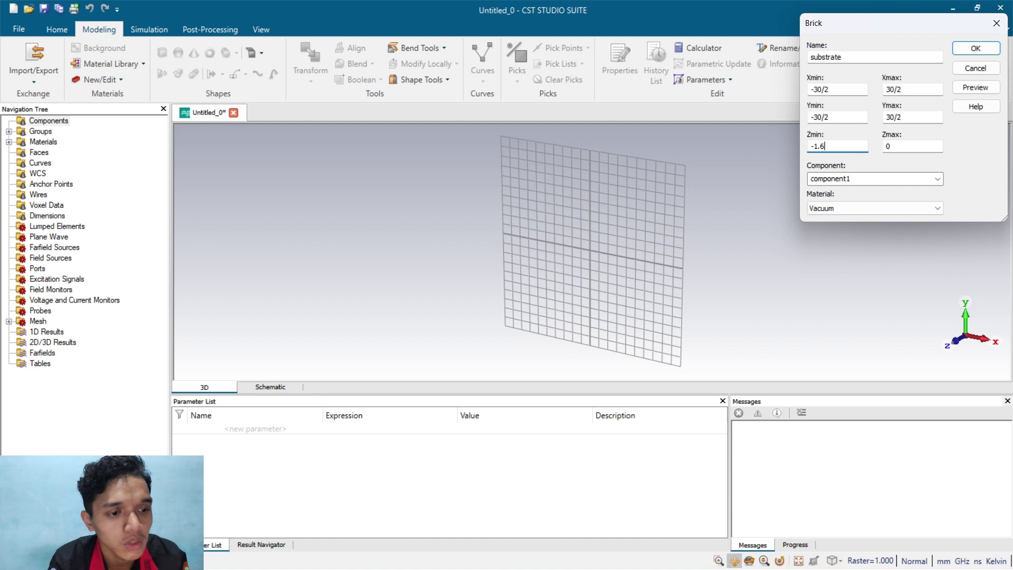
Load FR-4 (lossy) from the material library for the substrate, preview the brick and create it
click(827, 206)
click(850, 228)
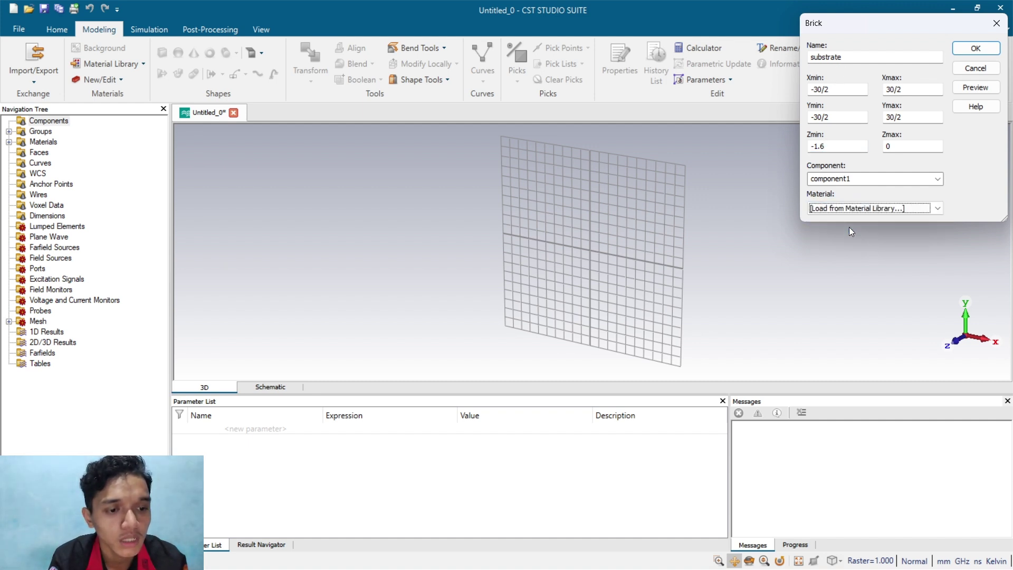
click(744, 47)
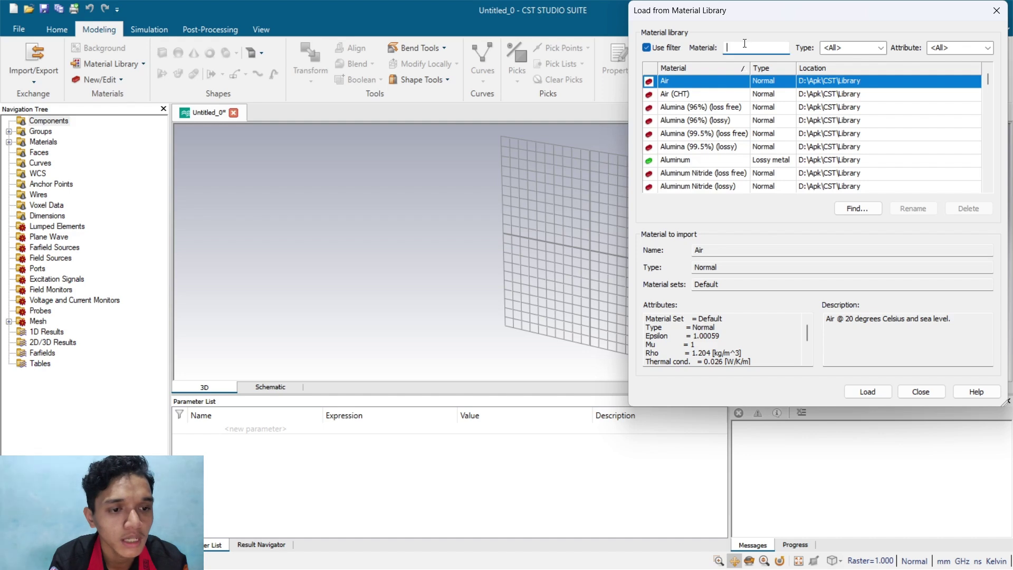
text(FR)
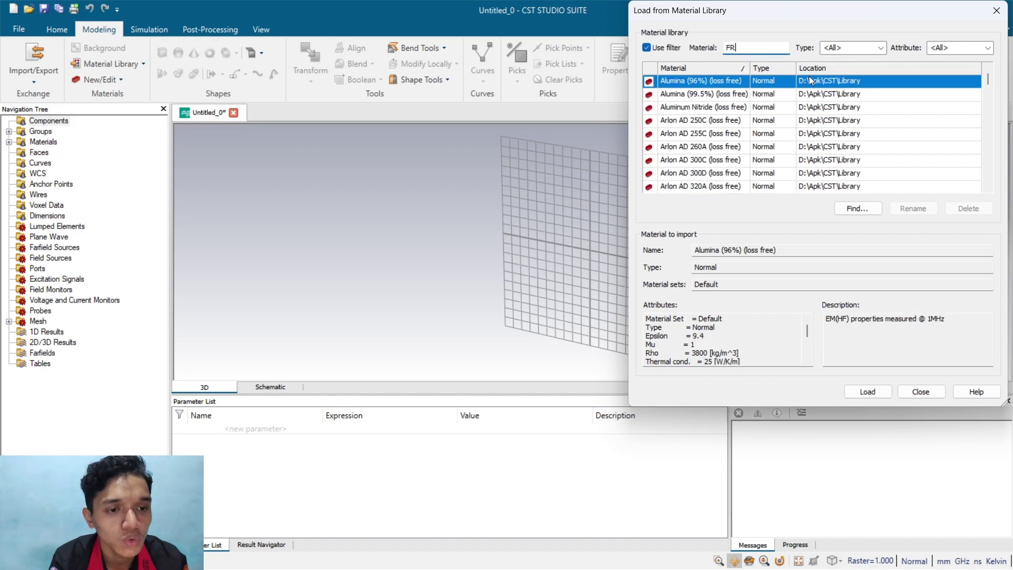
text(-)
click(764, 97)
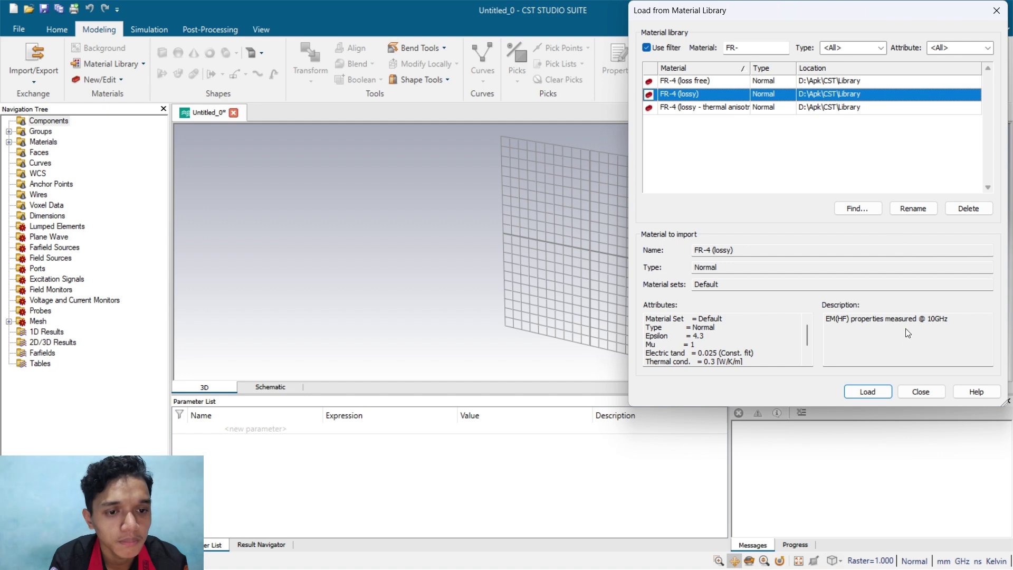
click(878, 392)
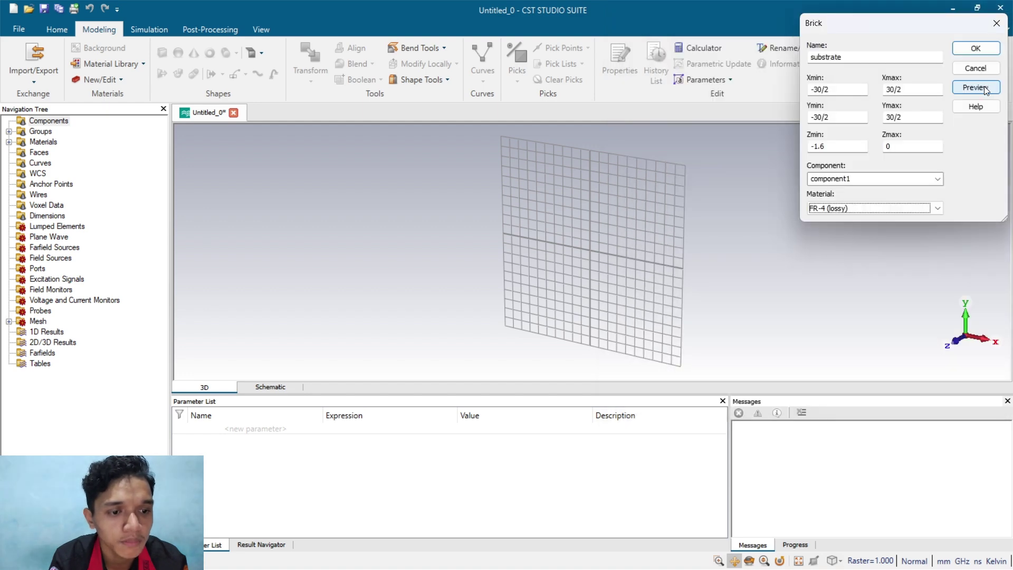
click(985, 87)
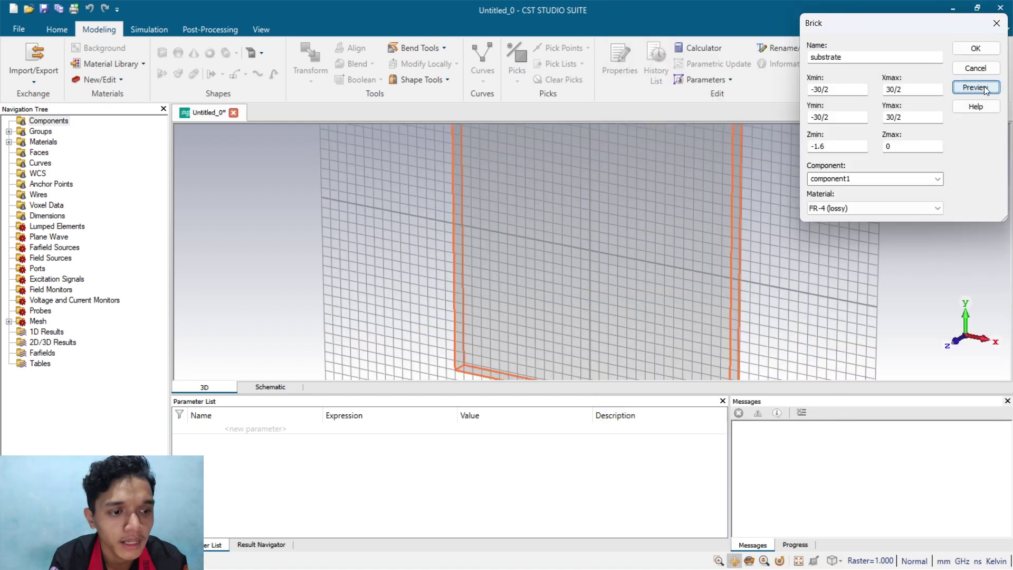
click(977, 48)
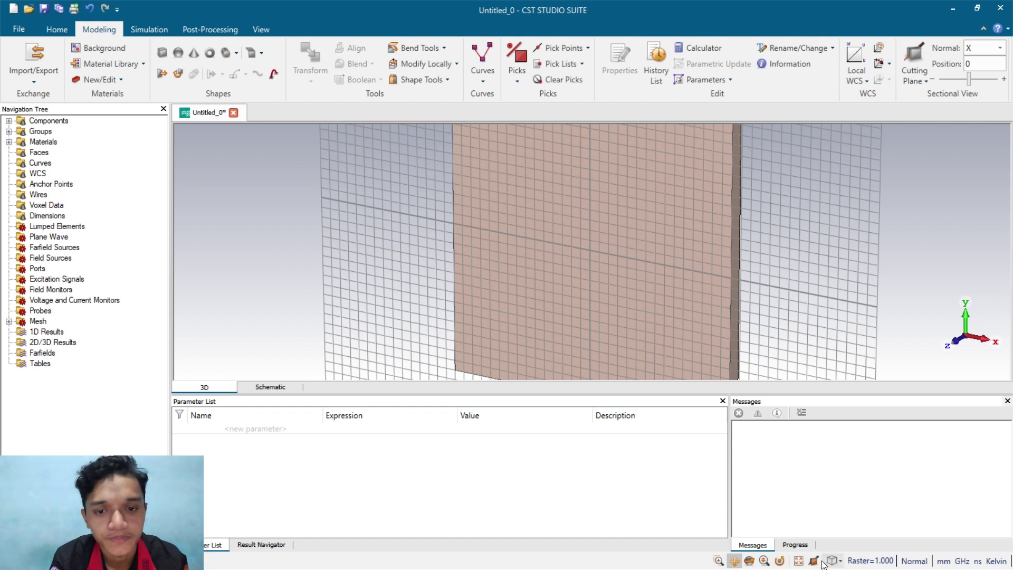
Start a new brick named ground on the front side of the substrate
click(835, 560)
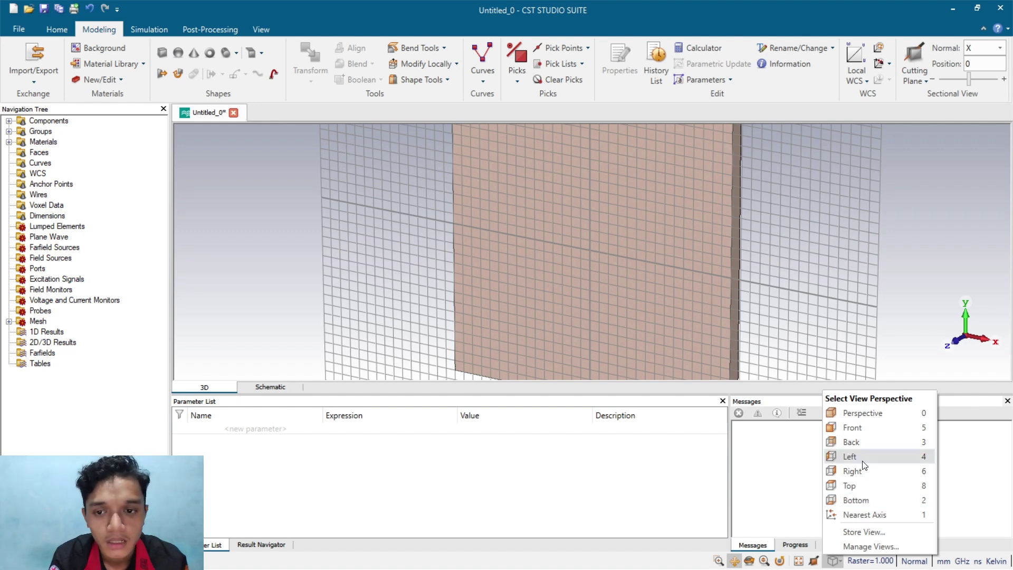
click(866, 427)
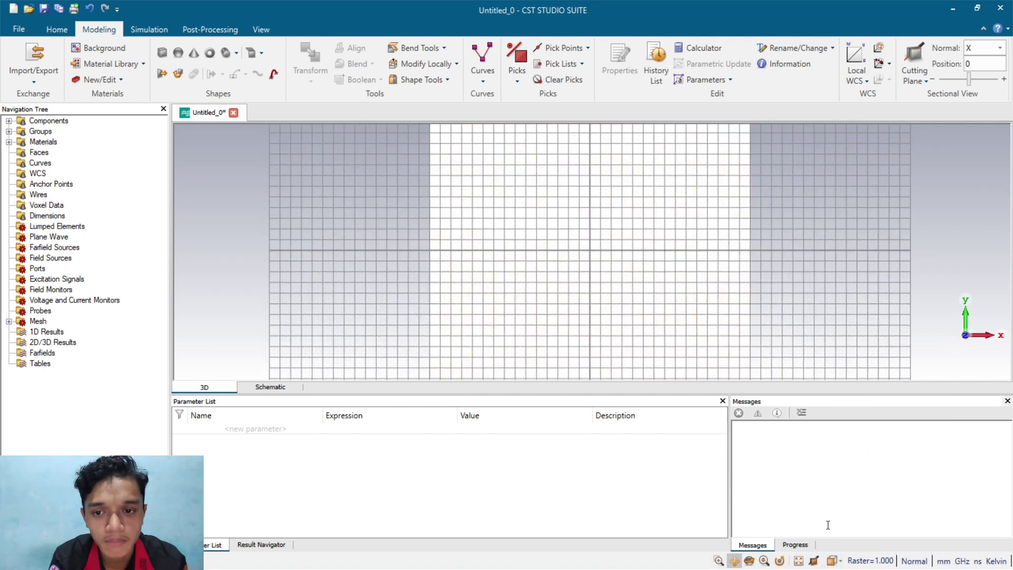
click(798, 561)
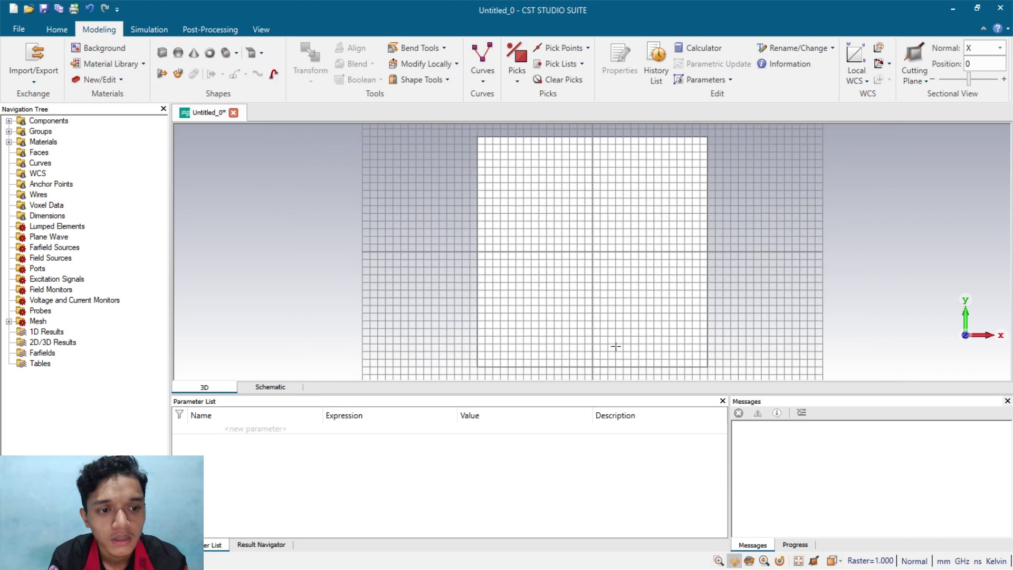
click(163, 53)
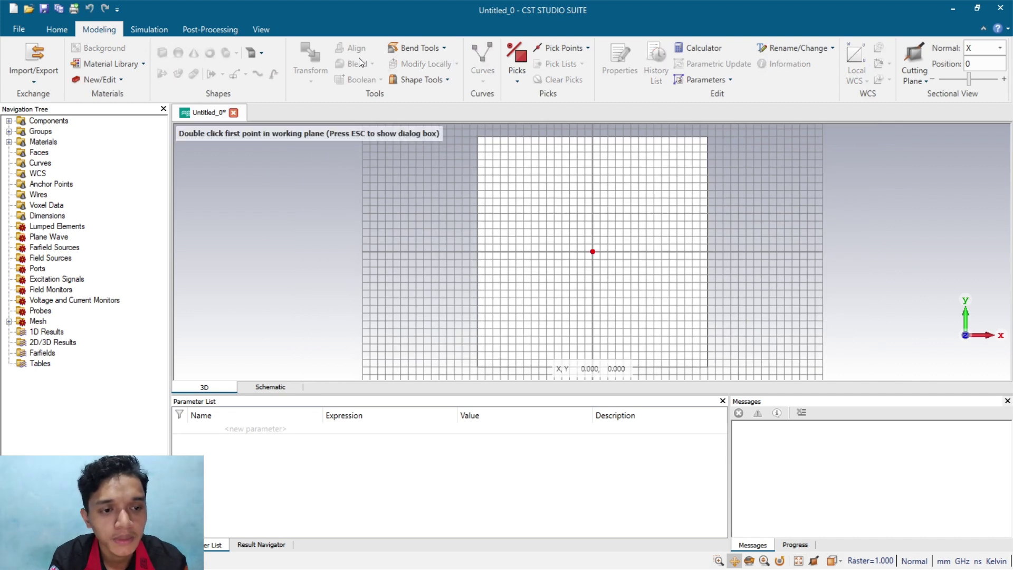
key(Escape)
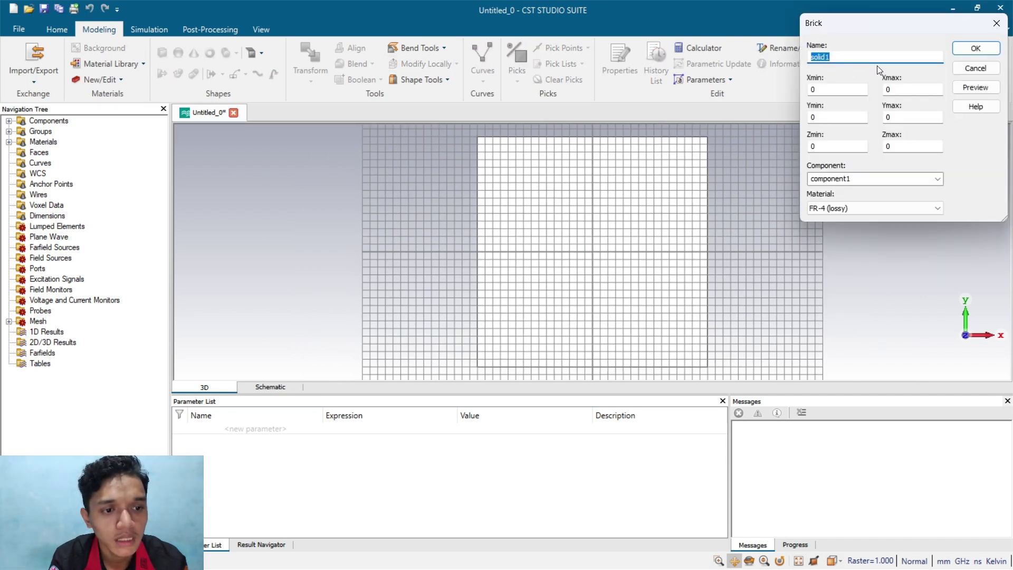
text(groud)
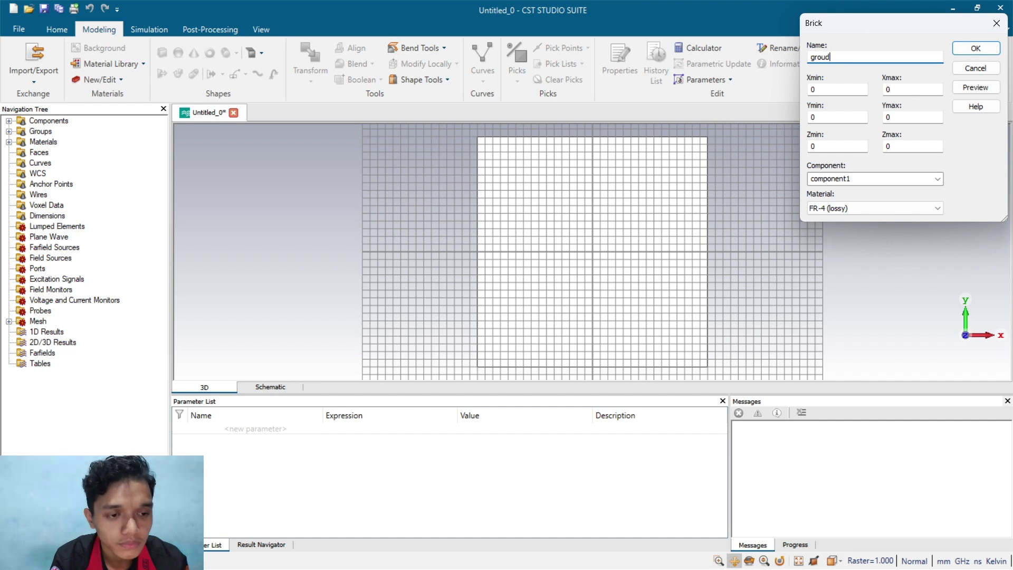
key(BackSpace)
key(BackSpace)
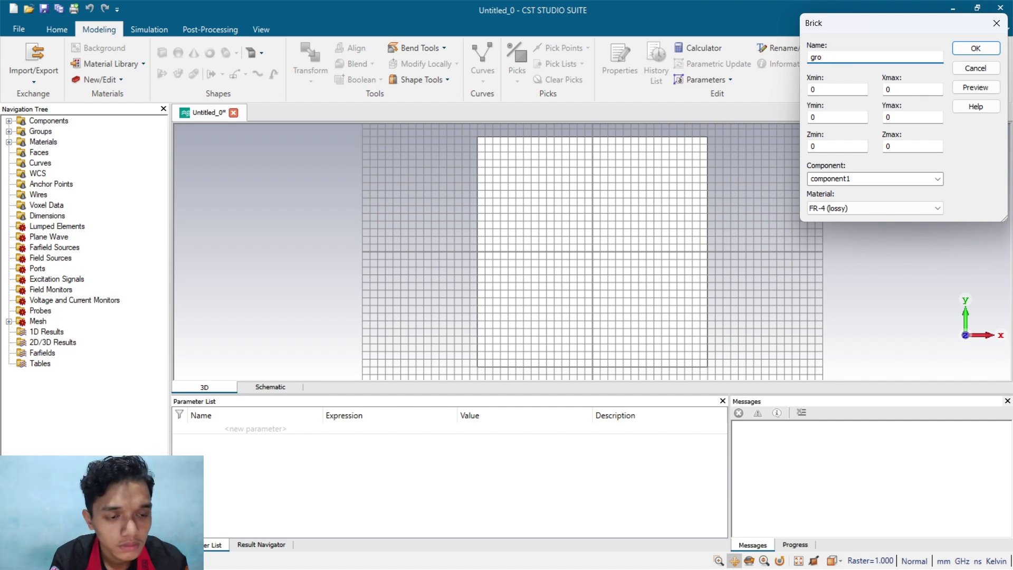
text(und)
key(Tab)
Set the ground brick's X range from -15 to 15
text(-15)
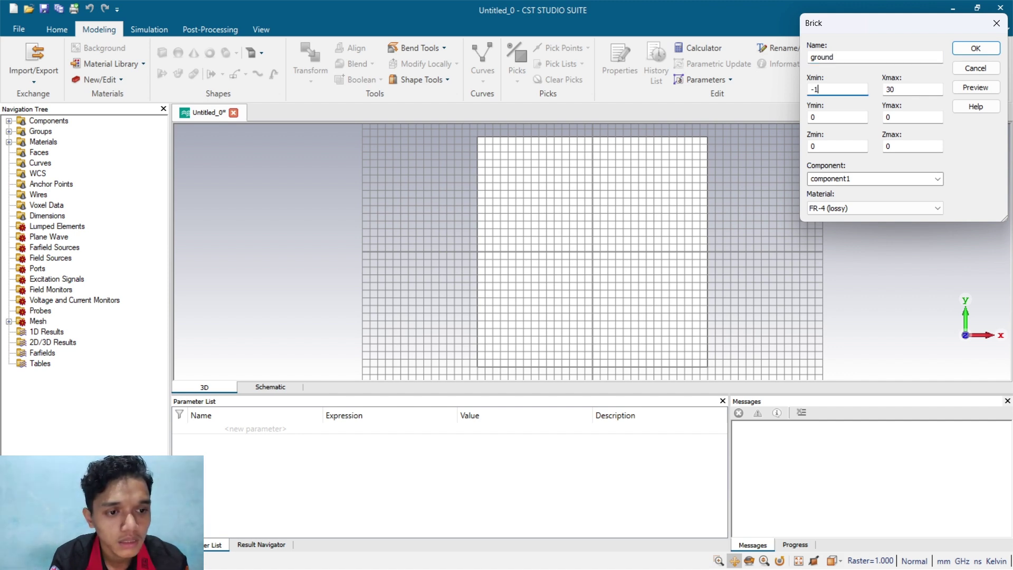
key(Tab)
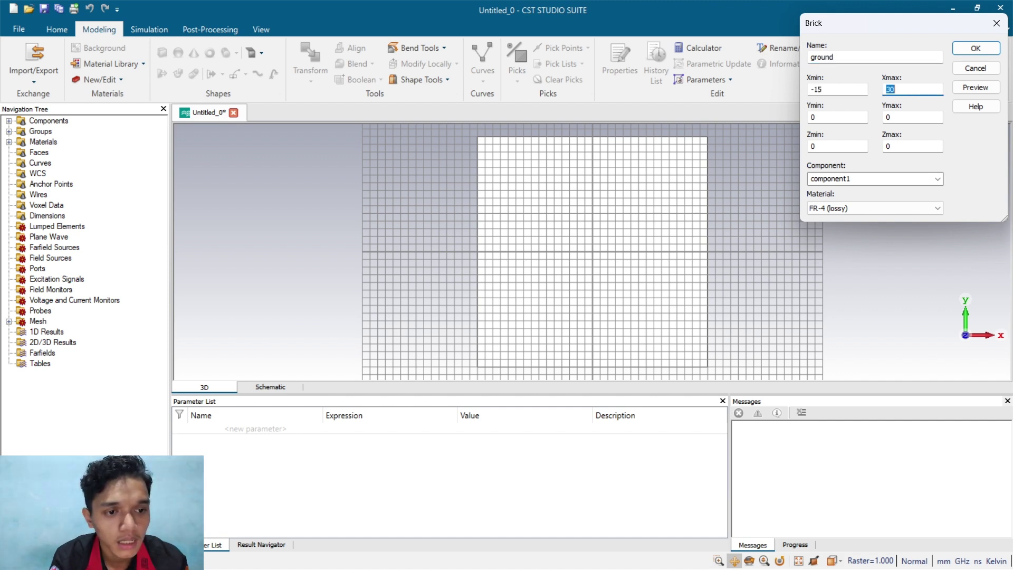
text(15)
key(Tab)
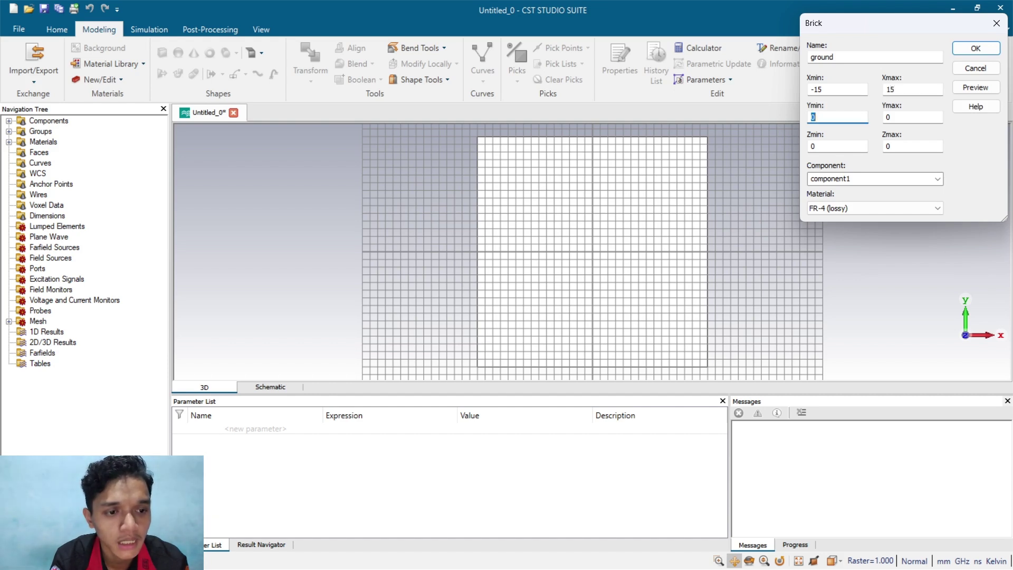
Set the ground brick's Y range from -15 to -3.5 and its Zmax to 0.035
text(-15)
key(Tab)
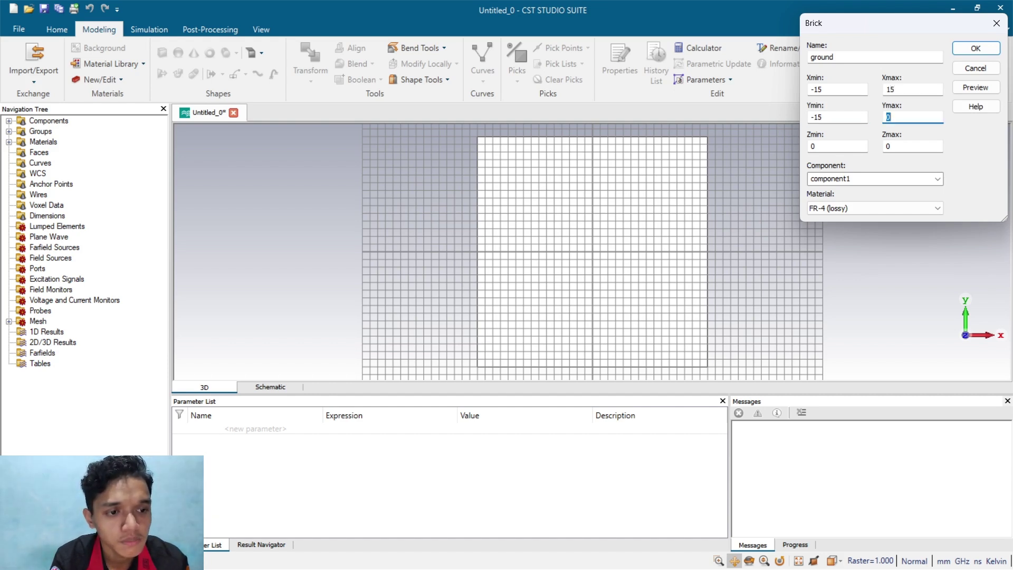
text(-3.5)
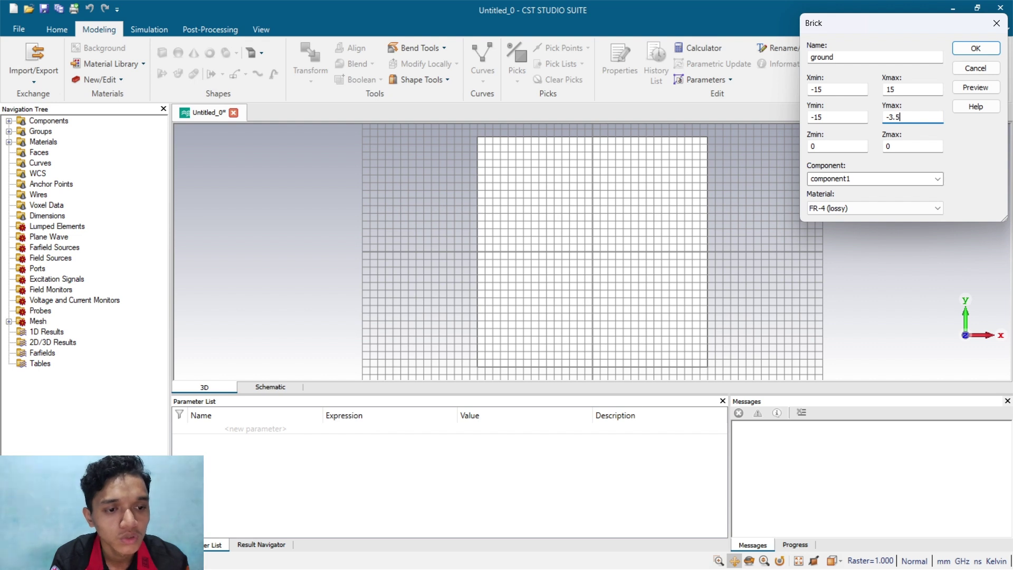
key(Tab)
key(Tab)
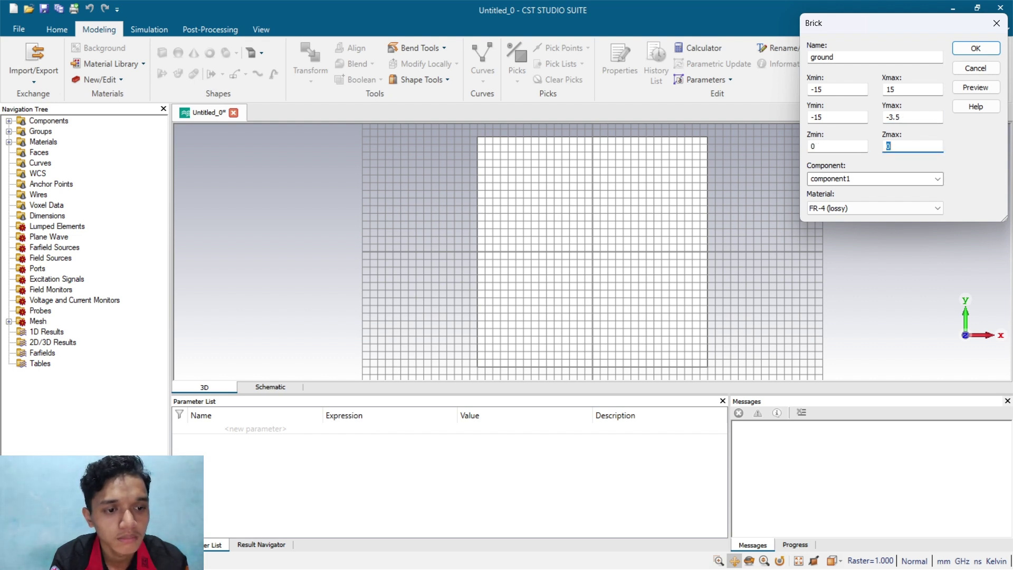
text(0)
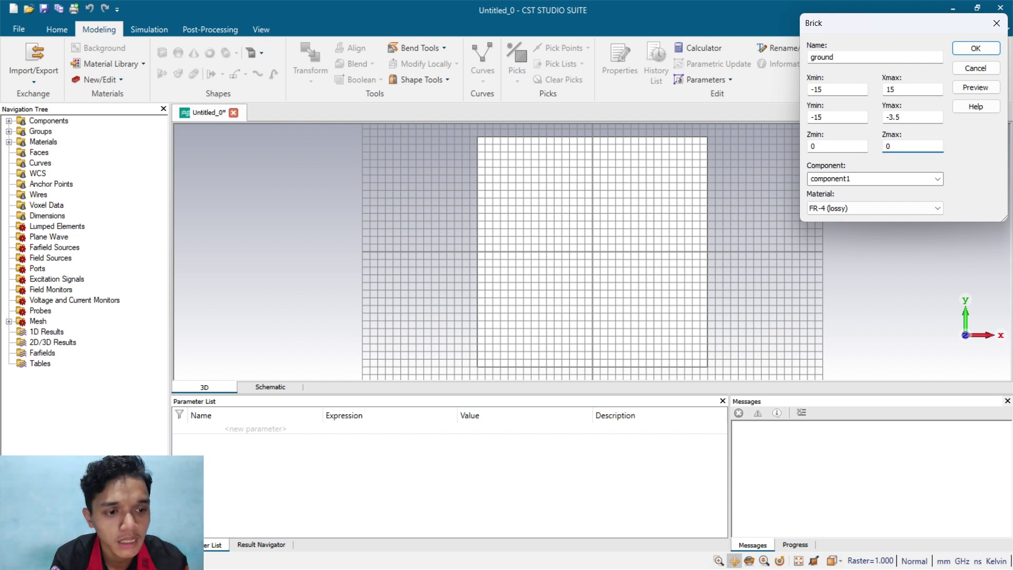
text(.035)
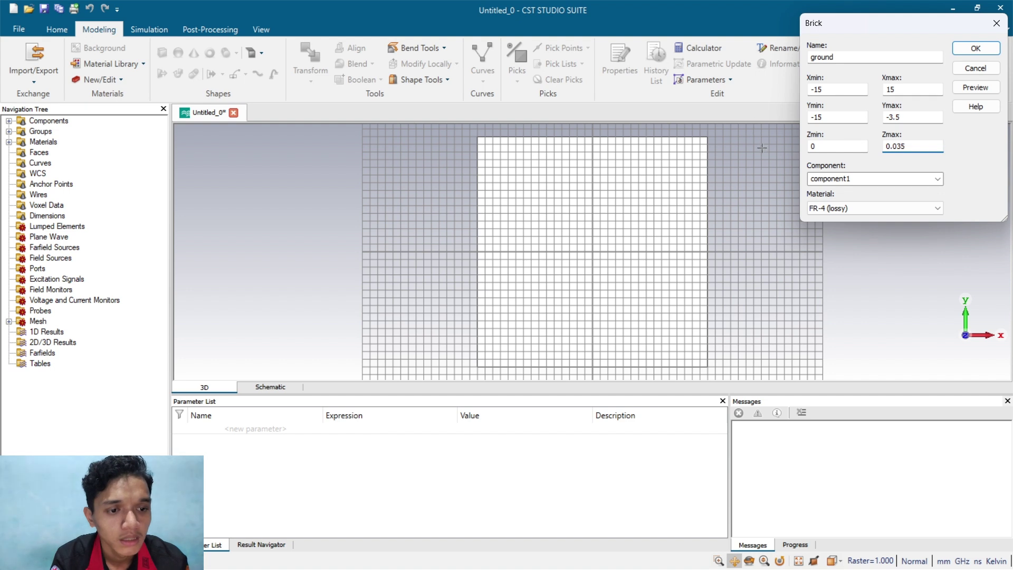
Load Copper (annealed) from the material library for the ground, preview the brick and create it
click(866, 206)
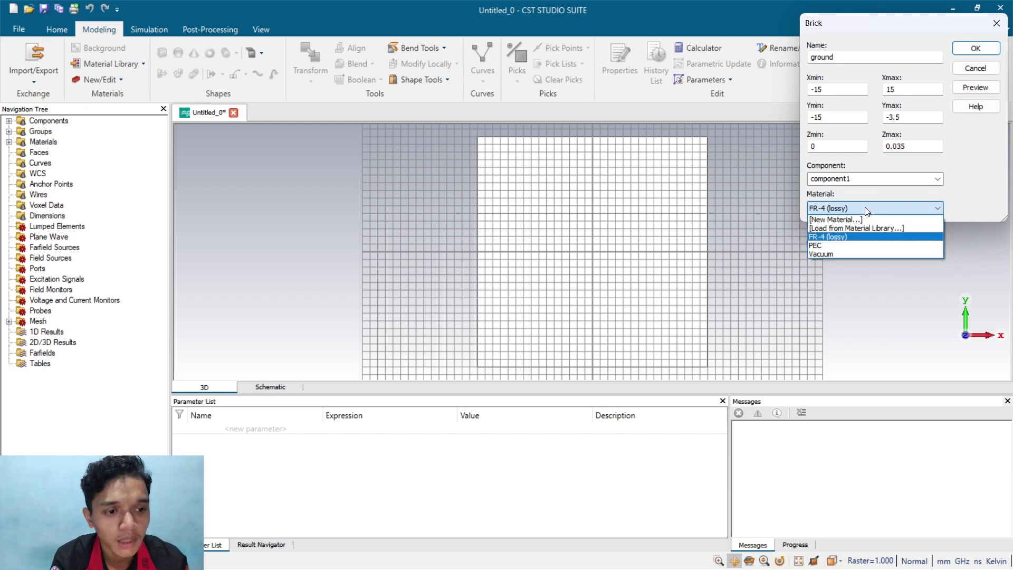
click(846, 230)
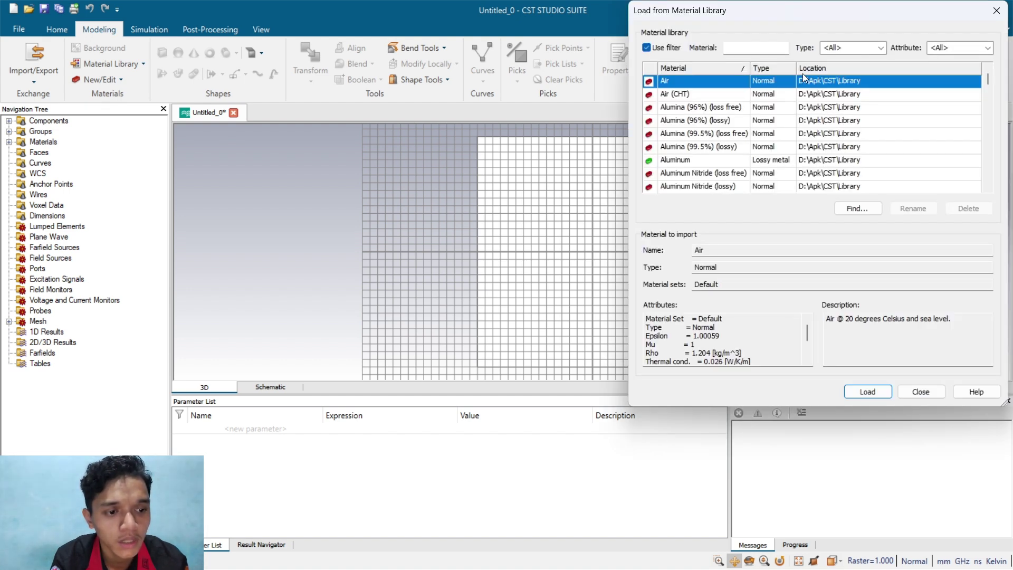
click(756, 48)
text(c)
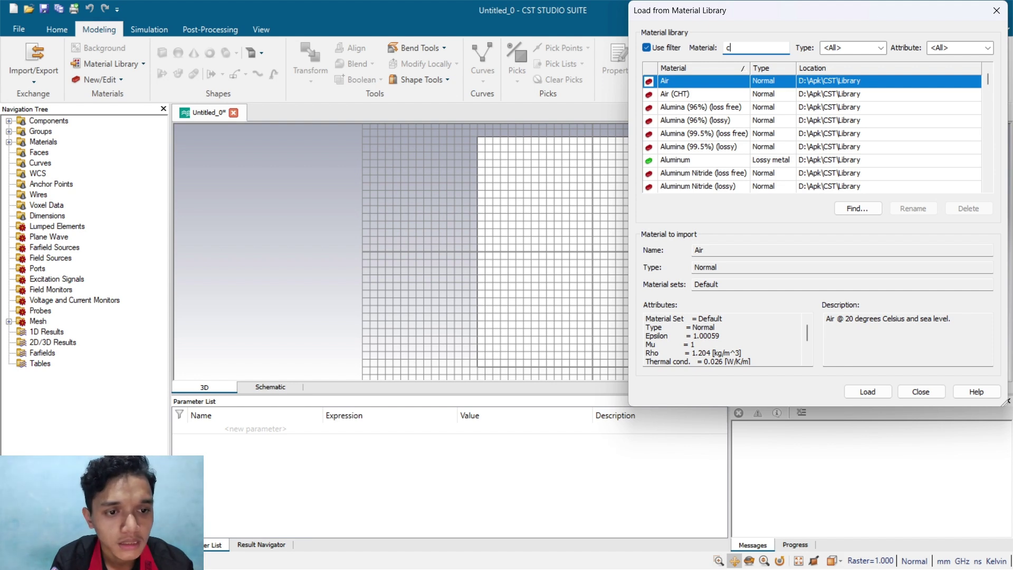
text(op)
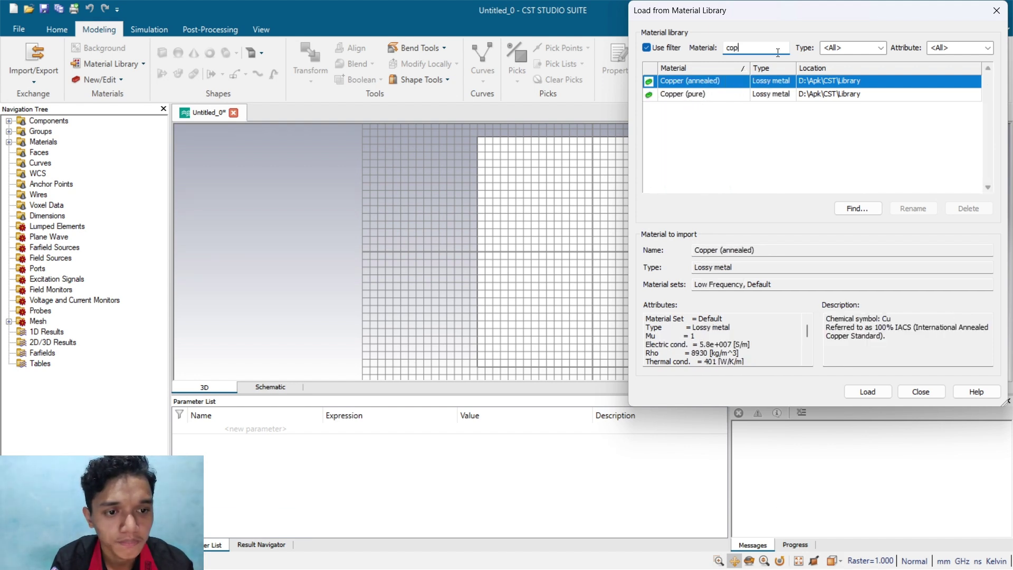
click(761, 84)
click(868, 392)
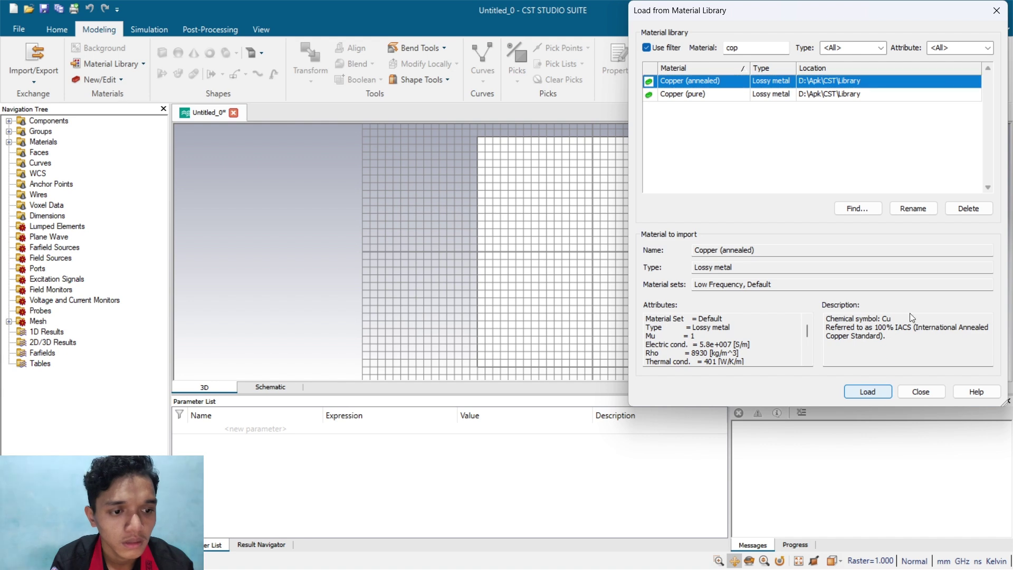
click(976, 87)
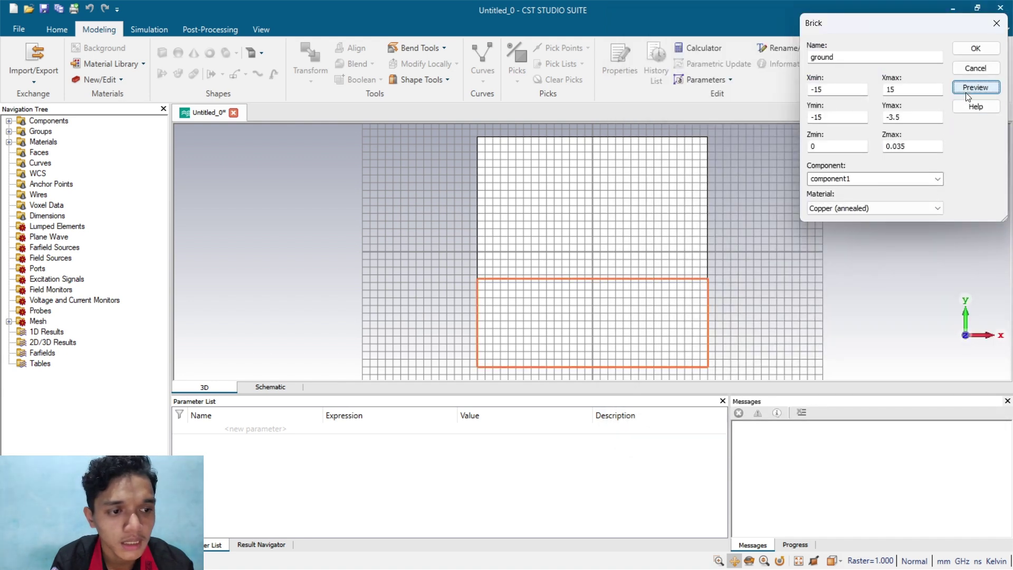
click(976, 49)
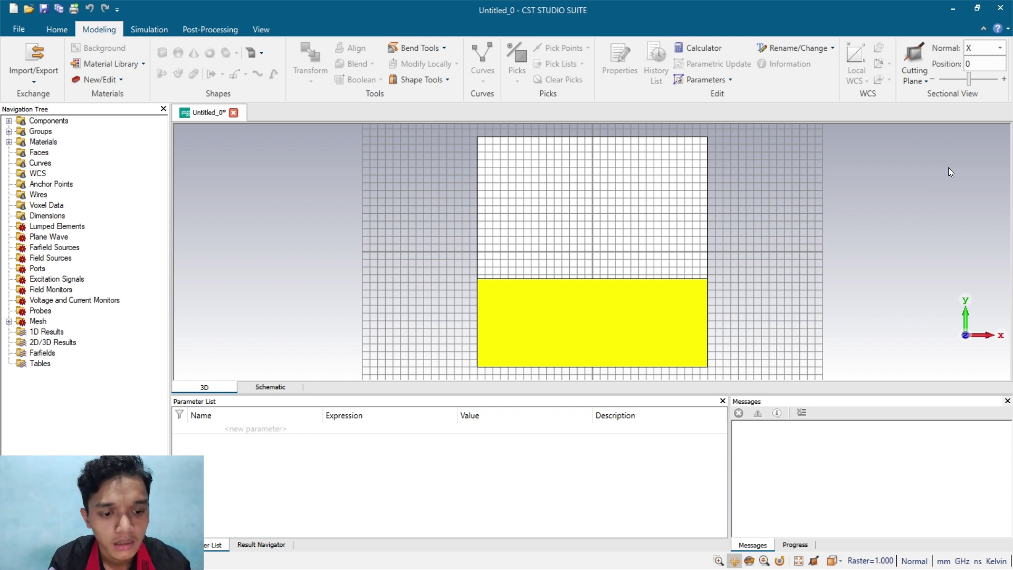
Show the model in the Back view
click(833, 561)
click(867, 442)
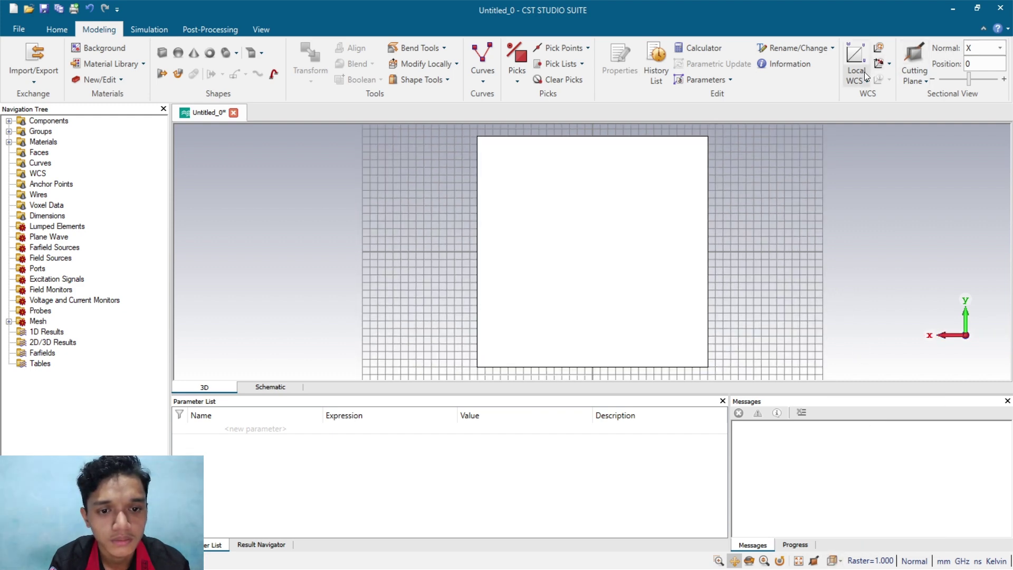
click(521, 64)
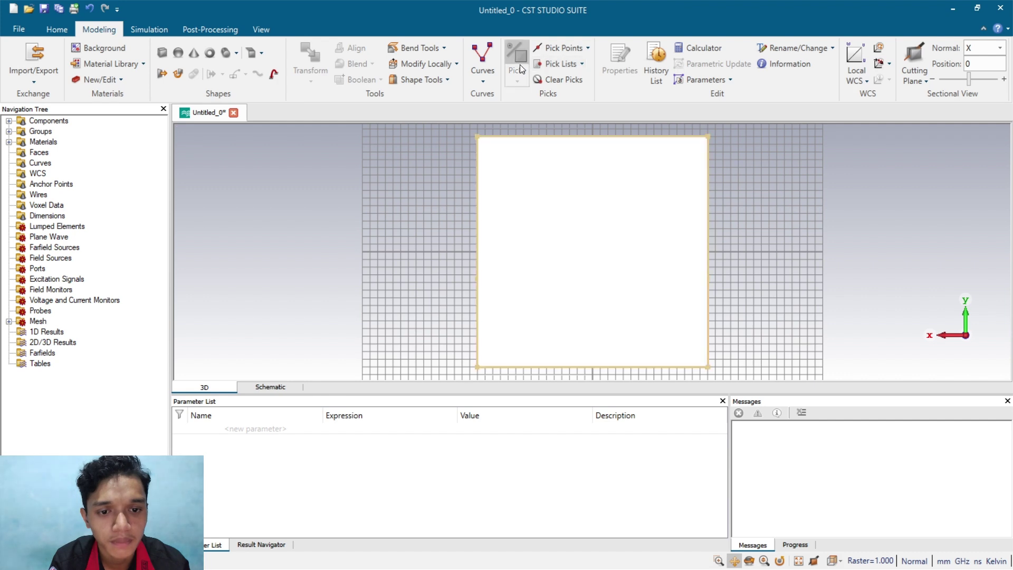
click(523, 79)
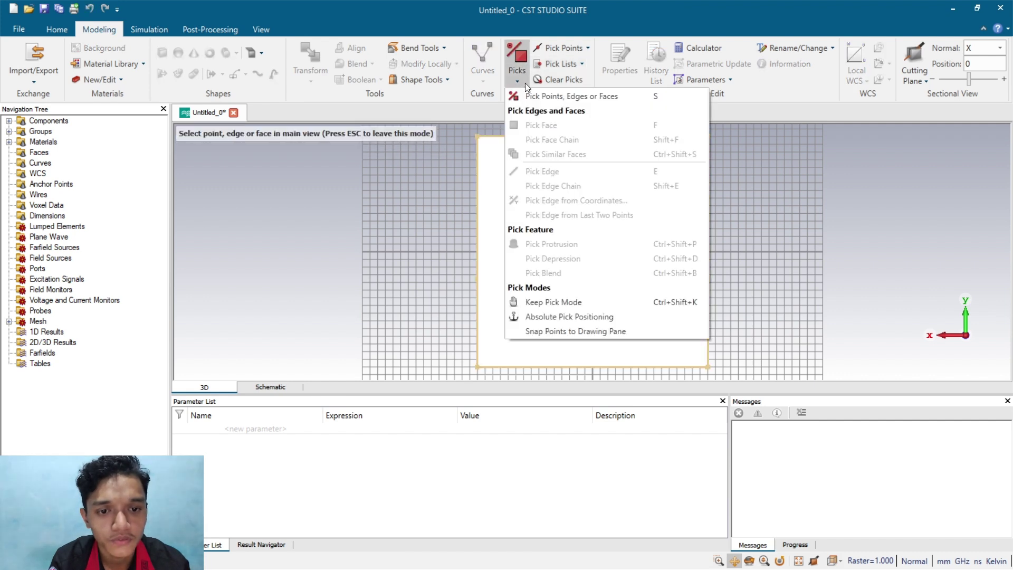
click(874, 199)
key(Escape)
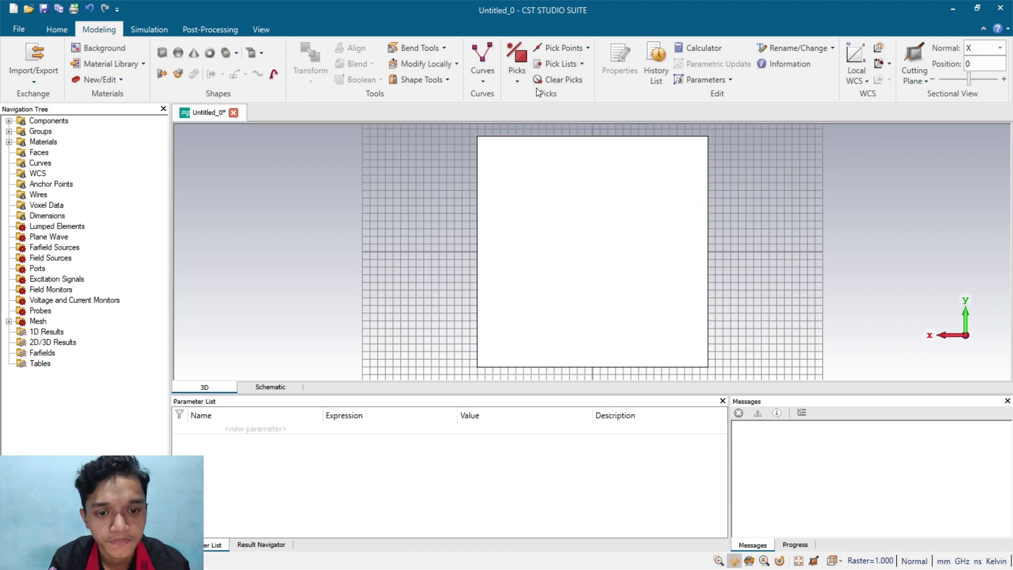
Pick the substrate's back face and align the working coordinate system with it
click(522, 80)
click(543, 125)
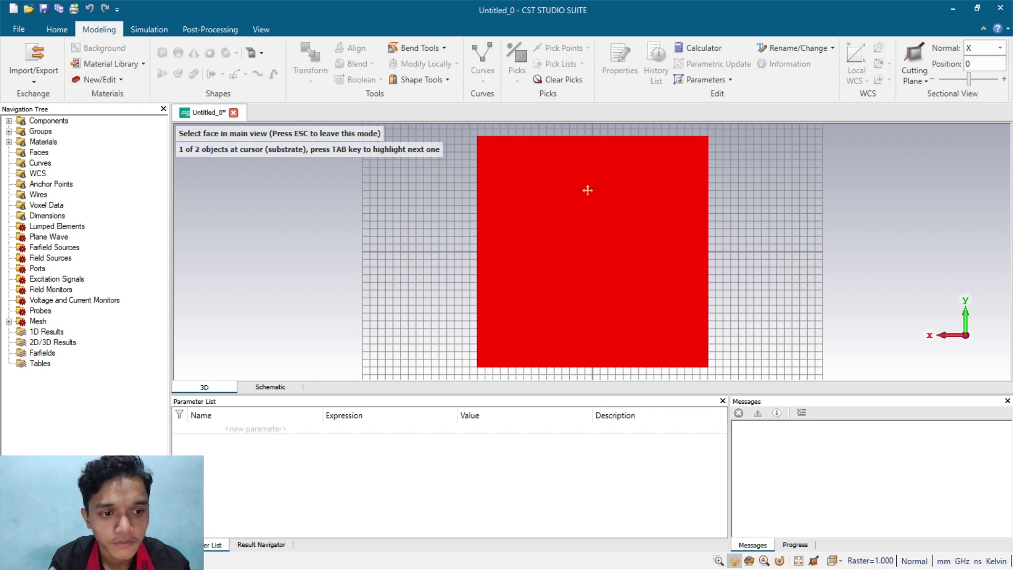
click(595, 207)
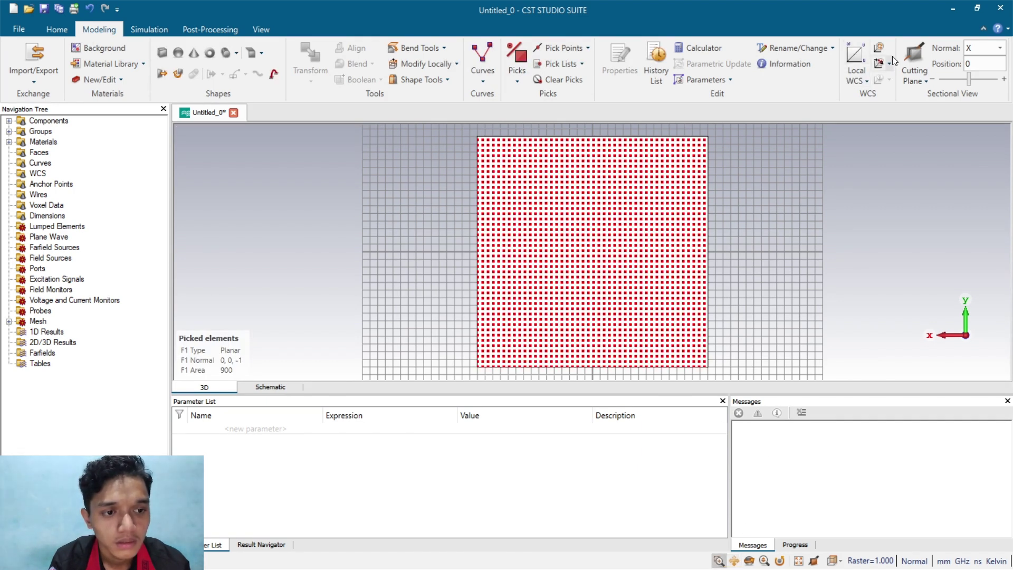
click(890, 63)
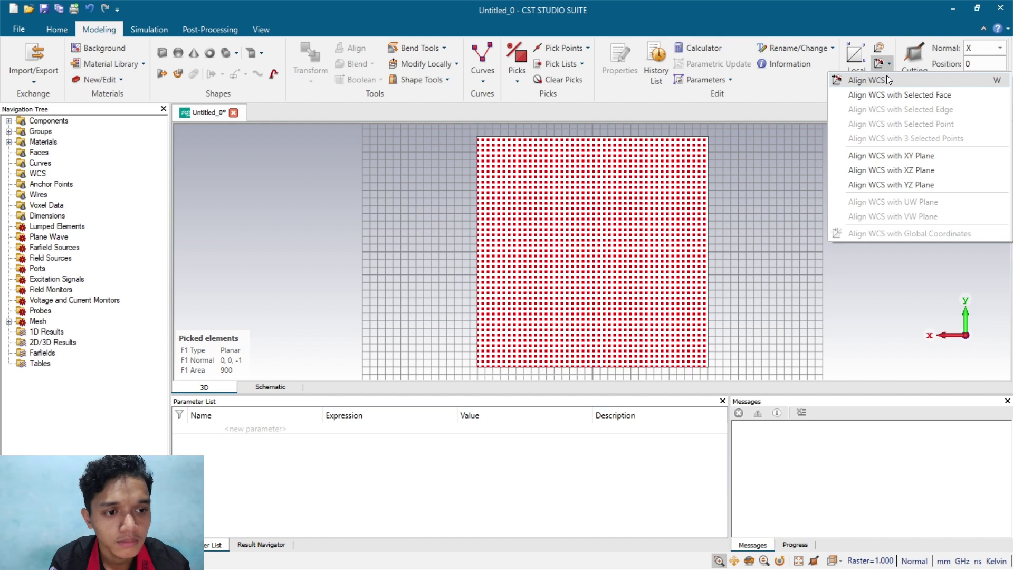
click(885, 82)
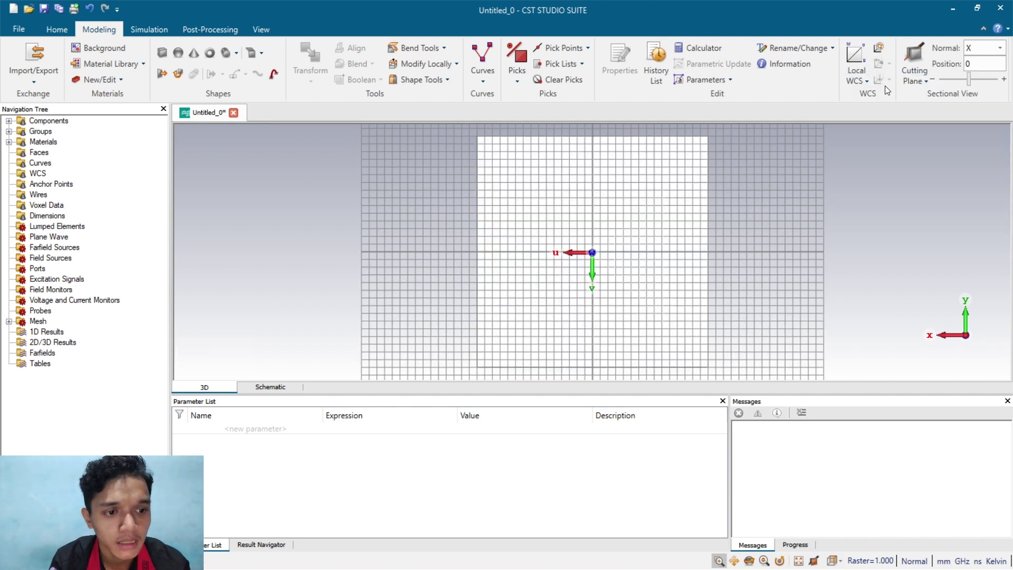
Start a new brick named microstrip in the local coordinate system on the substrate's back face
click(163, 56)
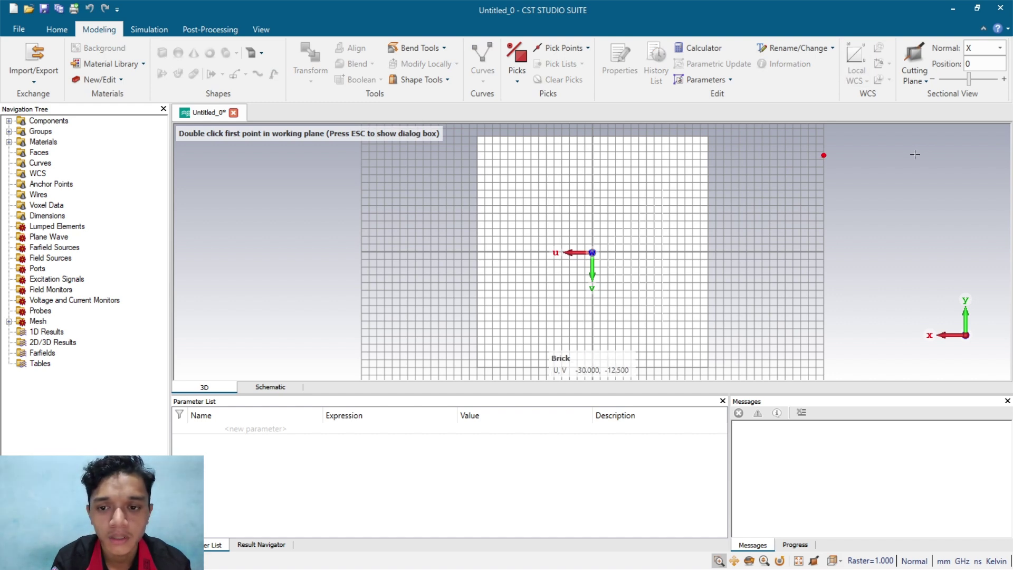
key(Escape)
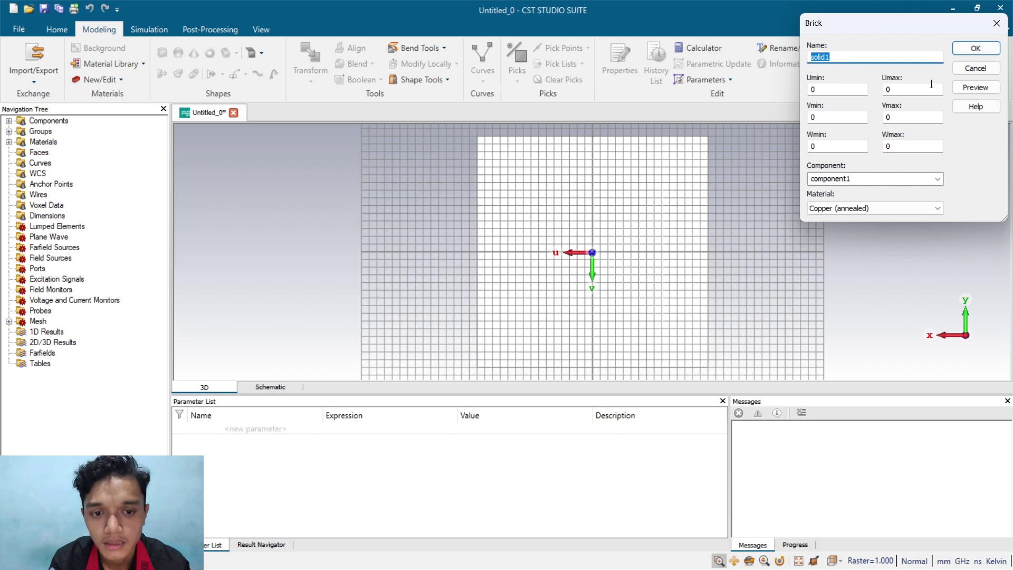
key(BackSpace)
text(mic)
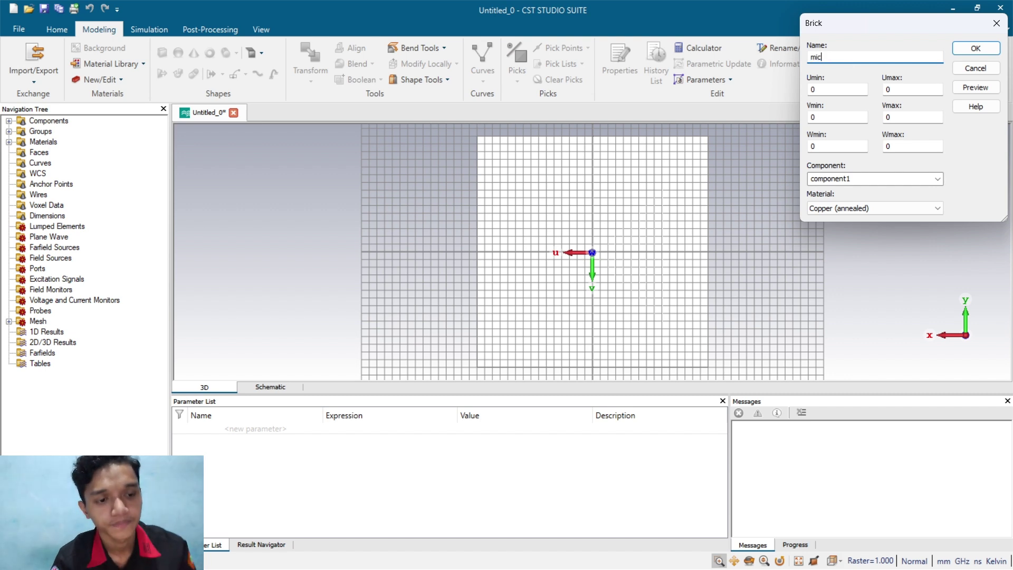
text(ros)
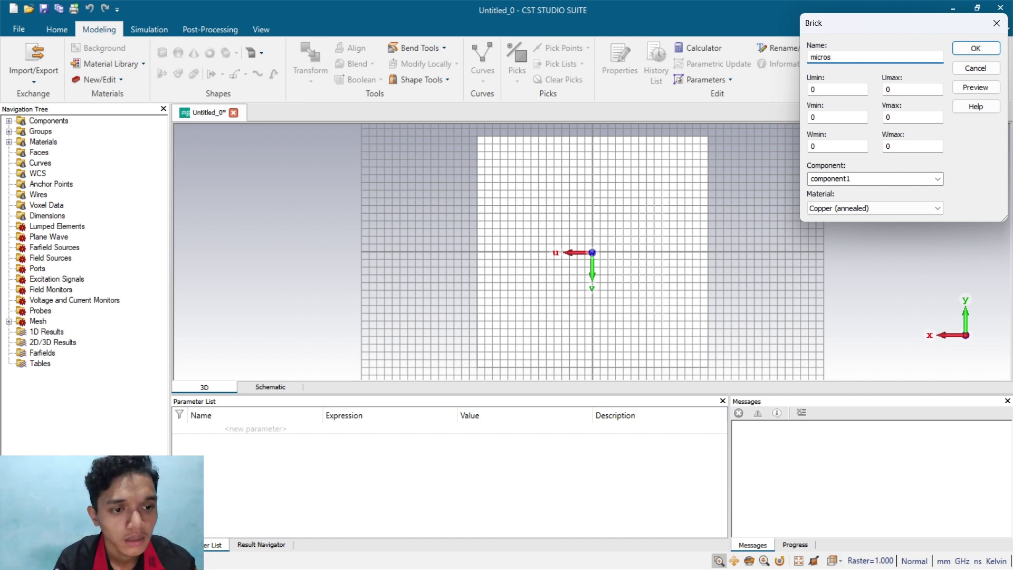
text(trip)
key(Tab)
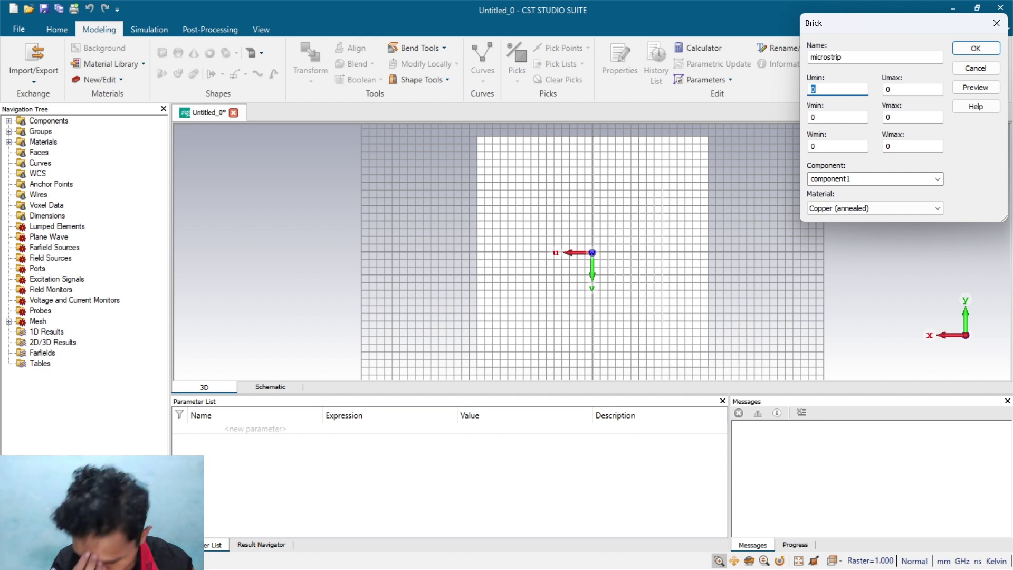
Set the microstrip brick's U range from -1.5 to 1.5 and its V range from 3.5 to 15
text(-1.)
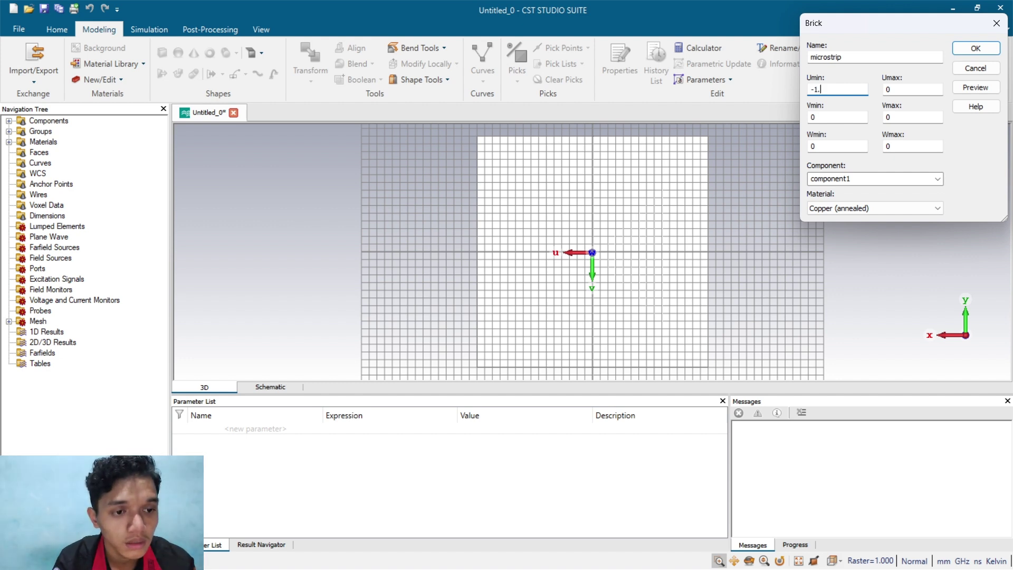
text(5)
key(Tab)
text(1.5)
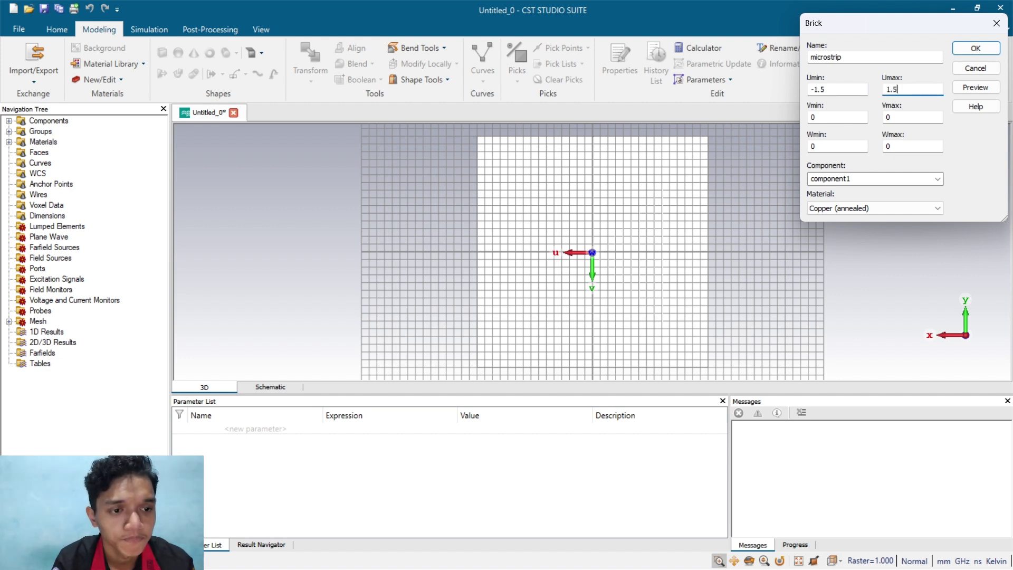
key(Tab)
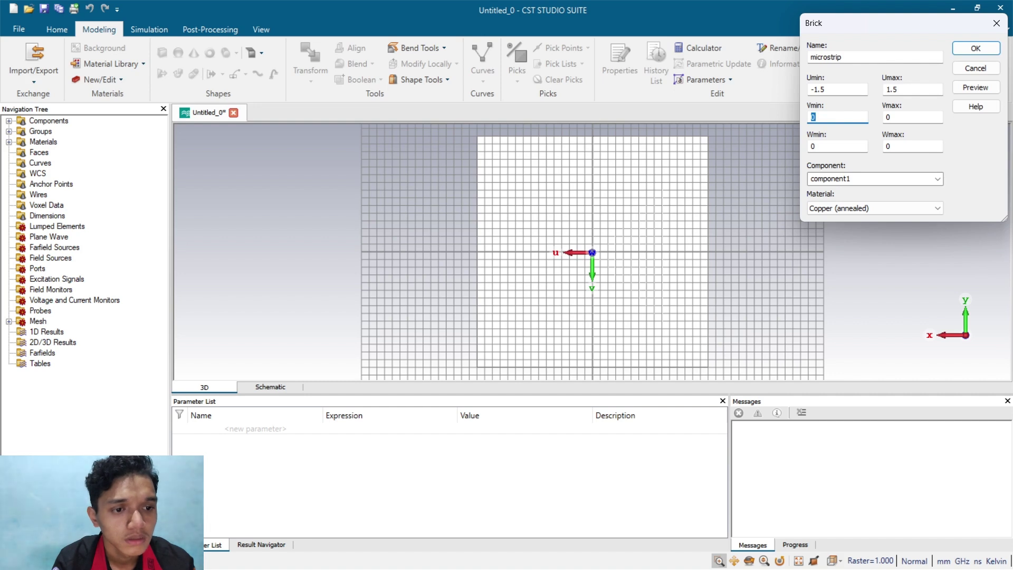
text(3.5)
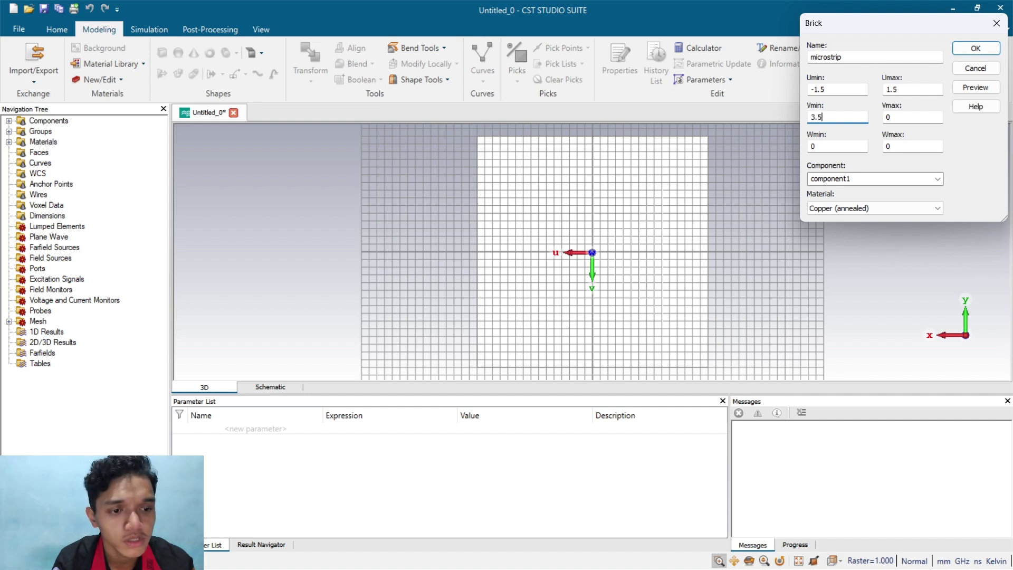
key(Tab)
text(15)
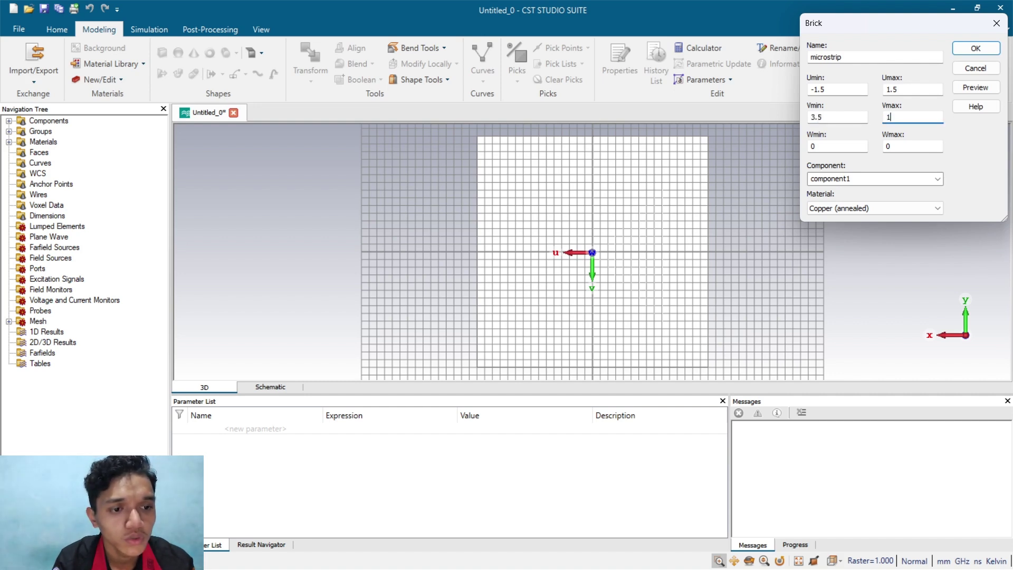
Set the microstrip's Wmax to 0.035, preview the brick and create it
key(Tab)
key(Tab)
text(0)
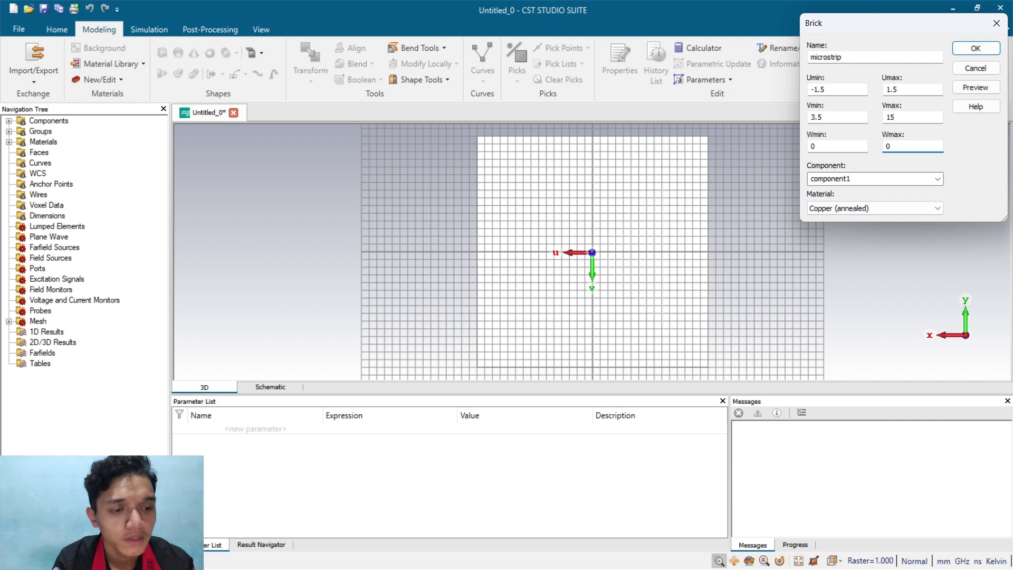
text(.035)
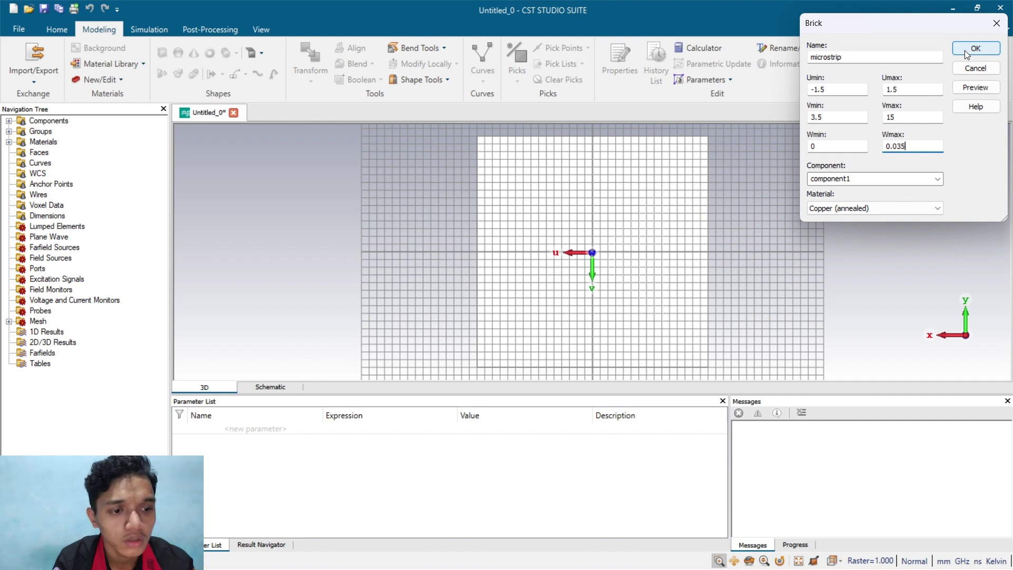
click(977, 88)
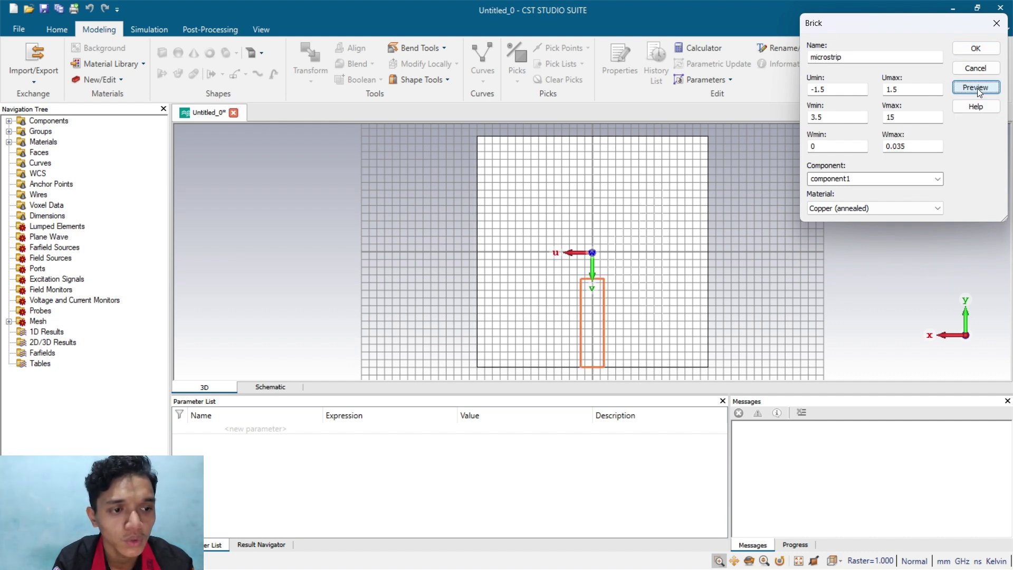
click(978, 50)
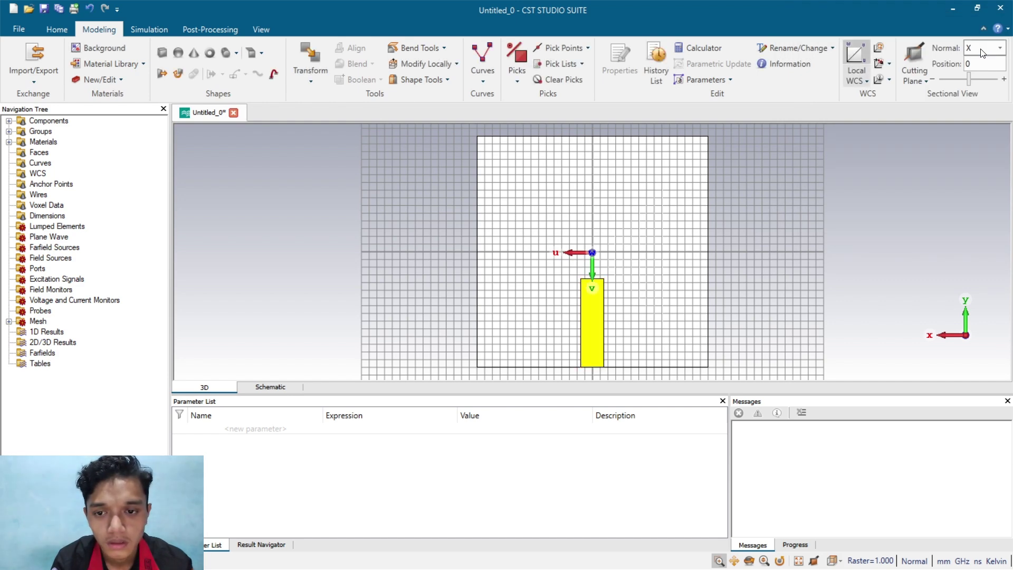
Start a new brick named patch and set its U range from -7.5 to 7.5
click(162, 53)
key(Escape)
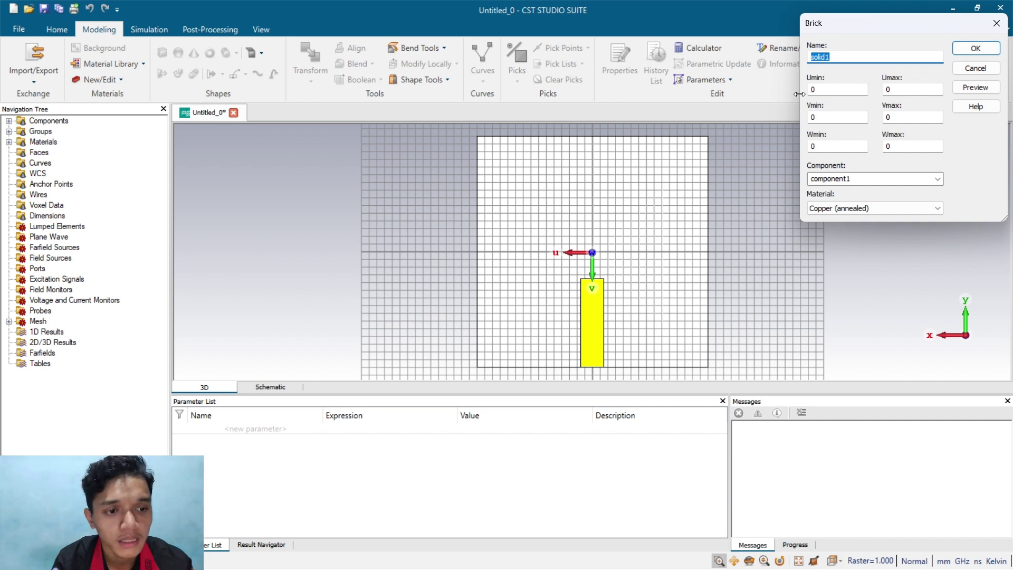
text(patc)
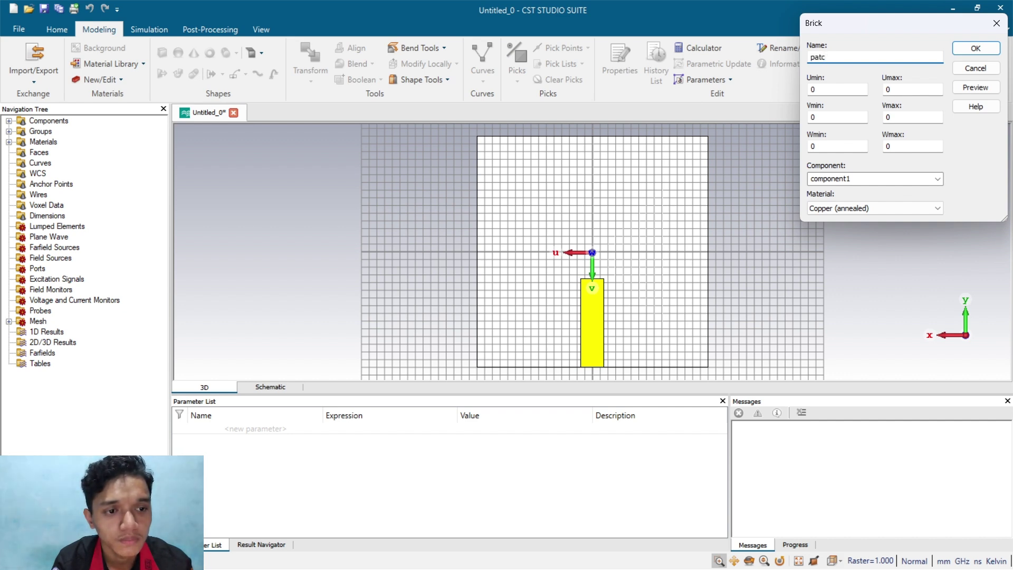
text(h)
key(Tab)
text(-7)
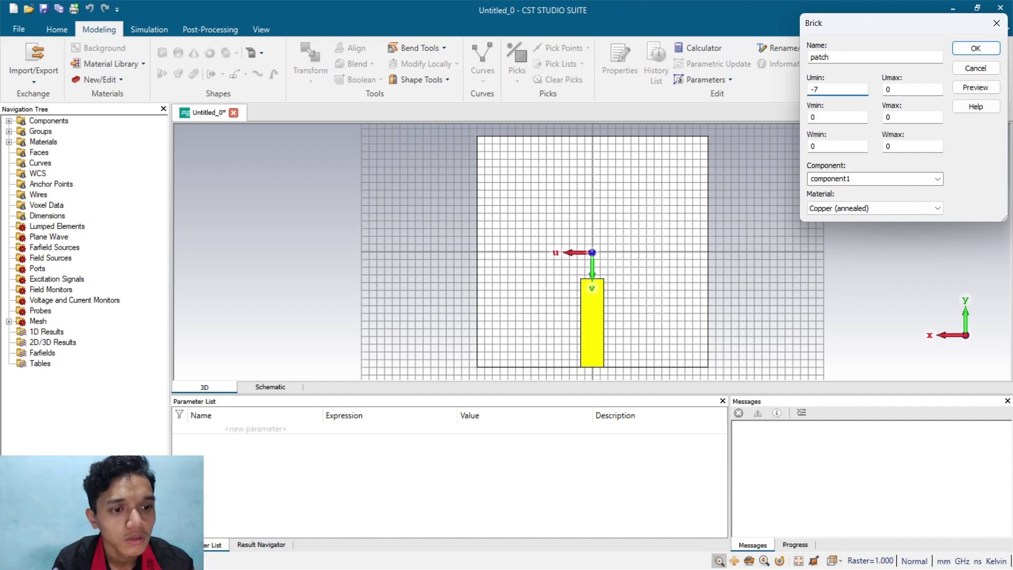
text(.5)
key(Tab)
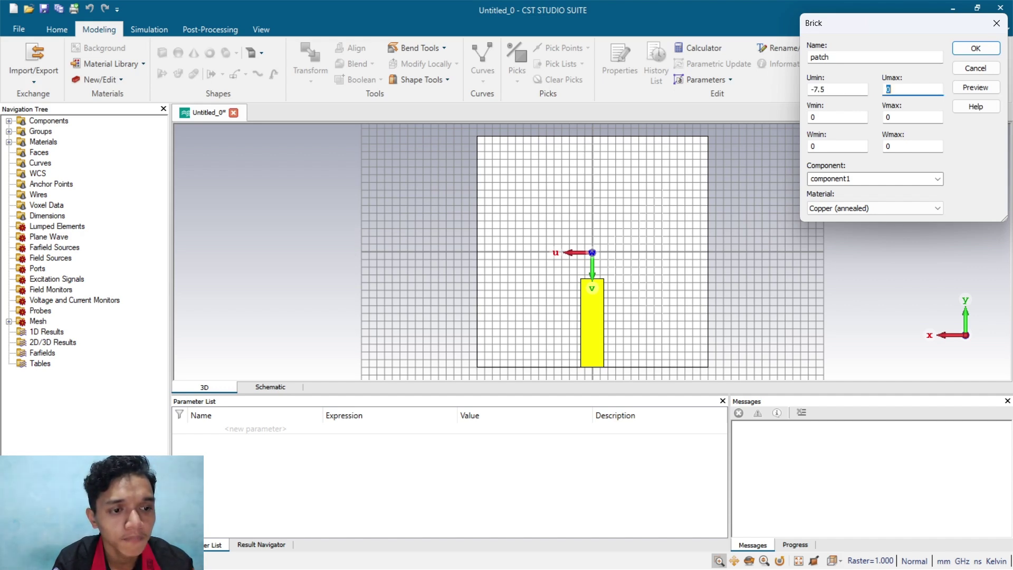
text(7.)
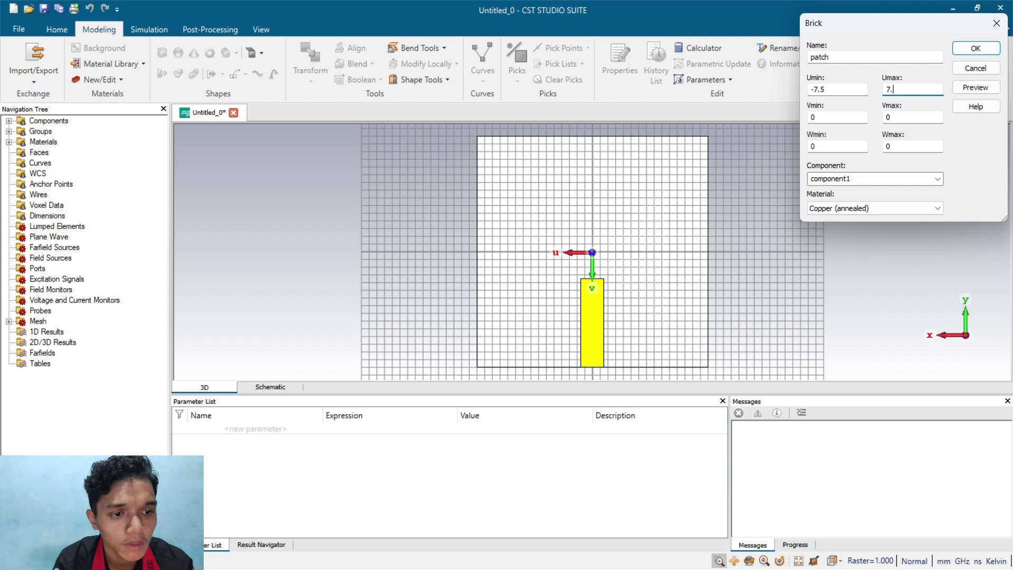
text(5)
key(Tab)
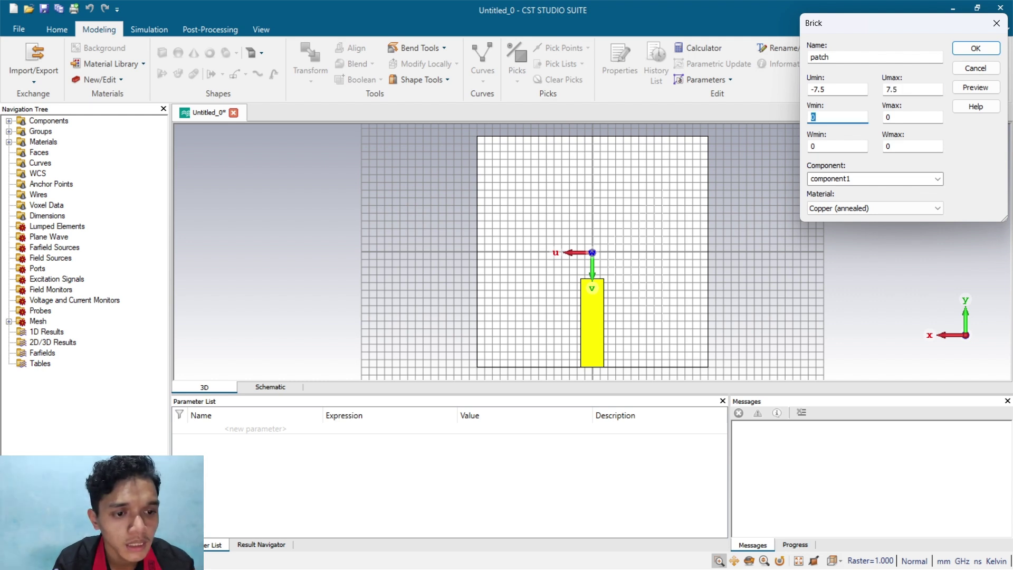
Set the patch brick's V range from -10.5 to 3.5
text(-10)
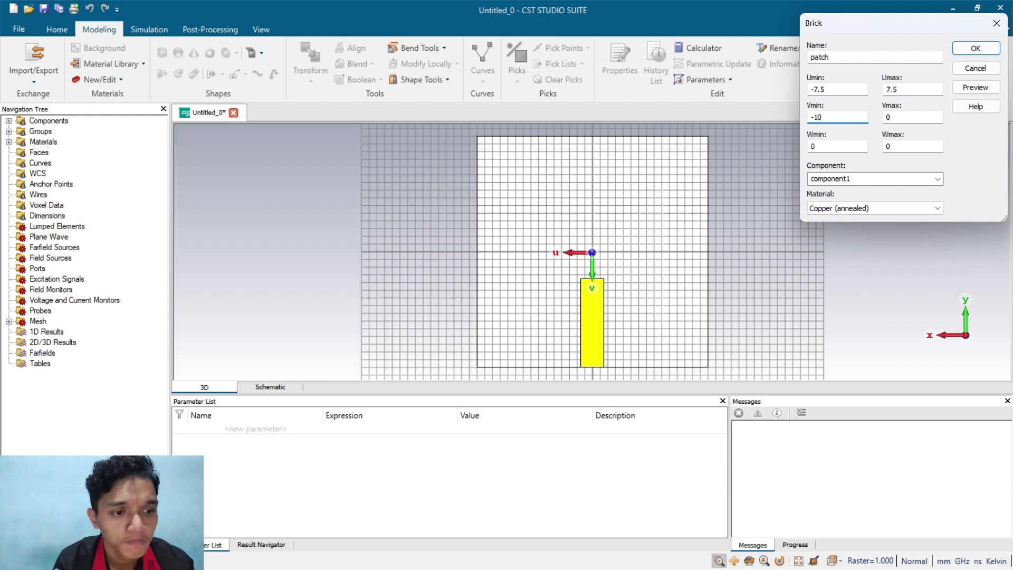
text(.5)
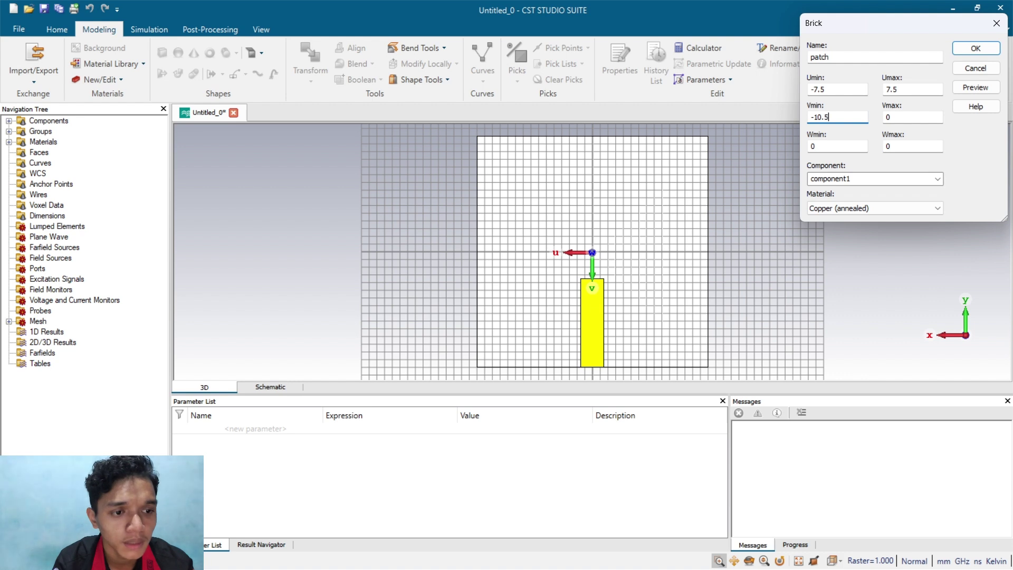
key(Tab)
text(3)
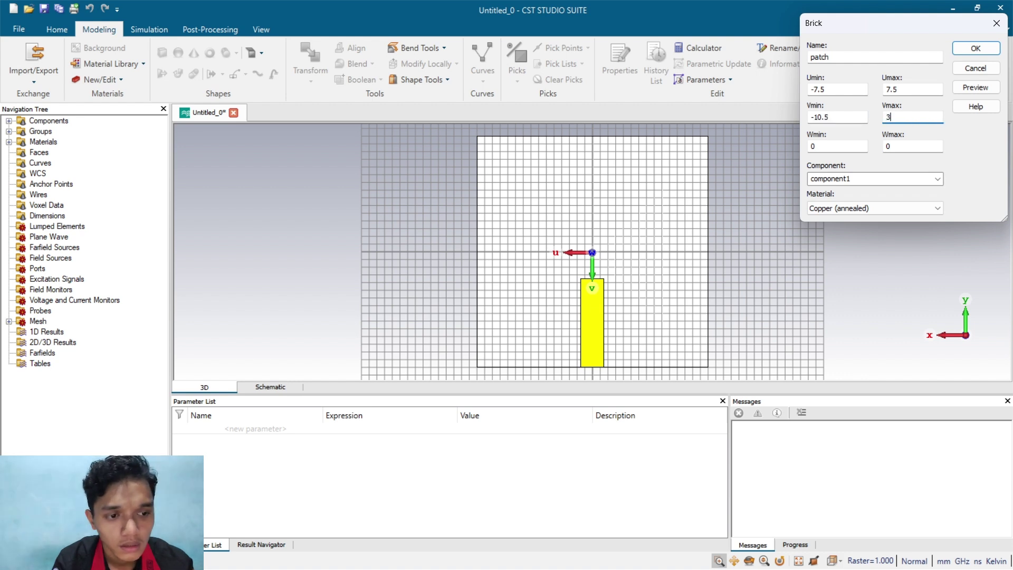
text(.5)
Set the patch's Wmax to 0.035, preview the brick and create it in Copper (annealed)
key(Tab)
key(Tab)
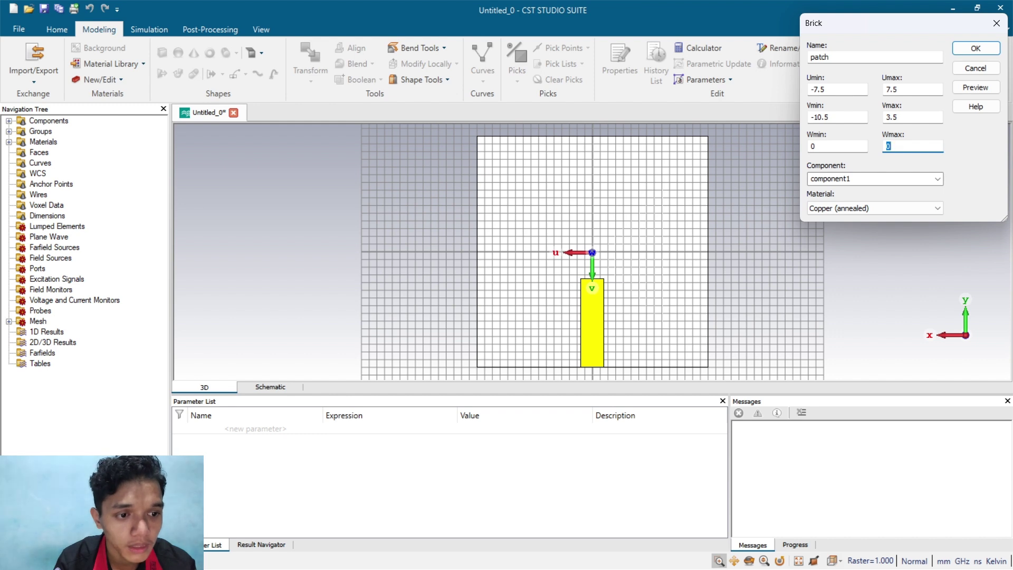
text(0.035)
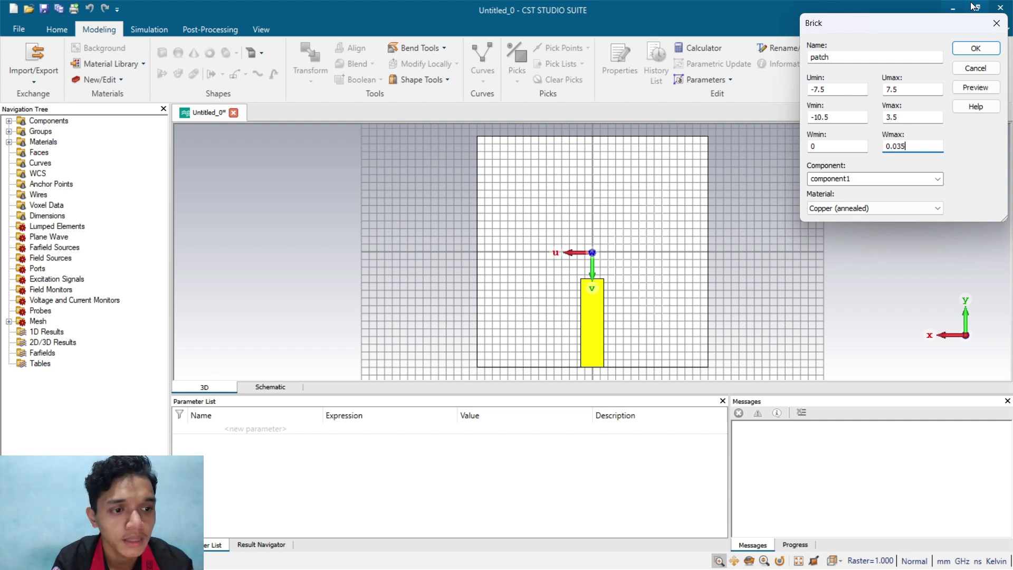
click(965, 83)
click(976, 48)
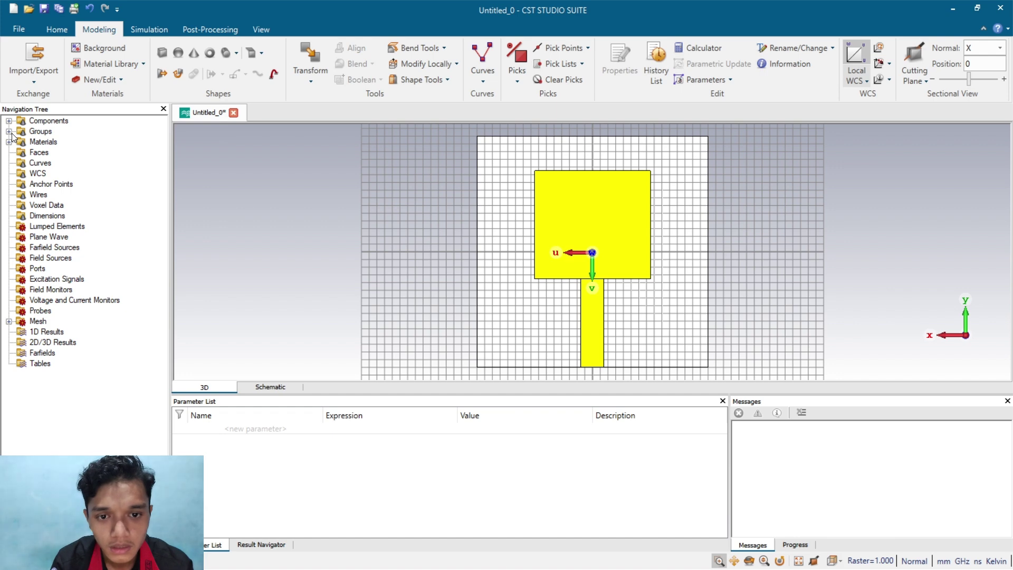
Start a 2D polygon curve with its first point on the patch's side edge at U 7.5, V 1.0
click(493, 77)
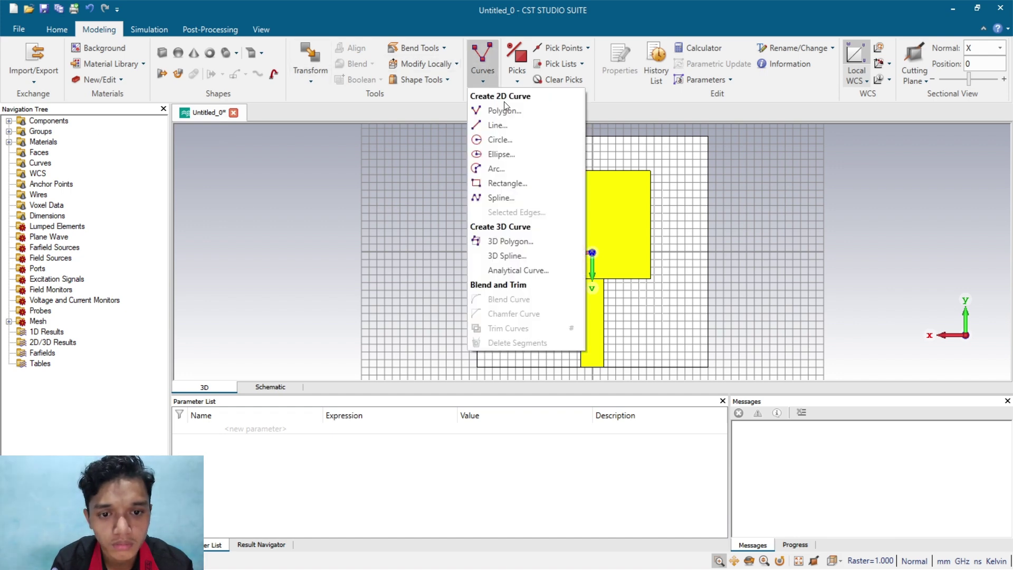
click(513, 112)
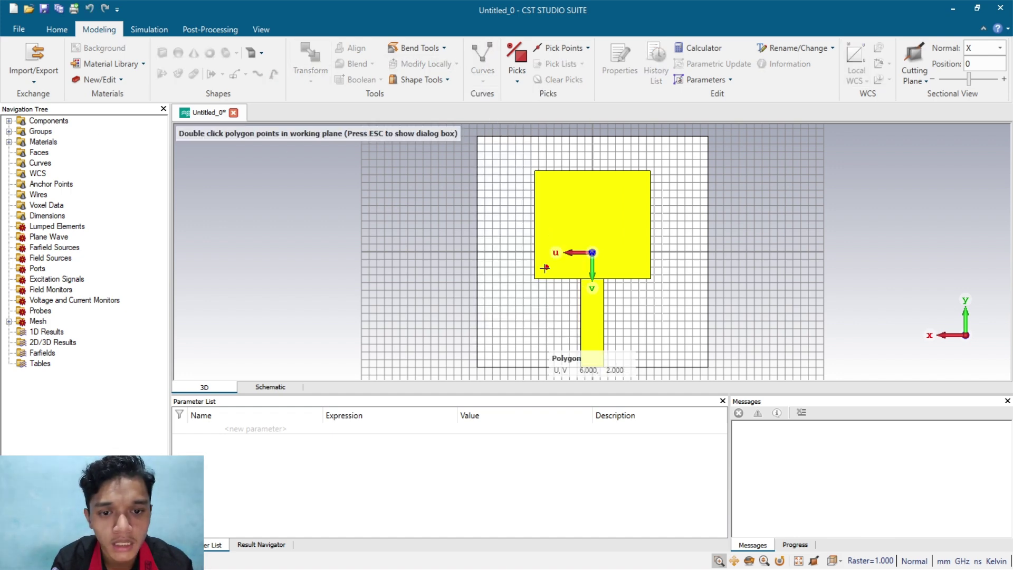
scroll(544, 267, up, 5)
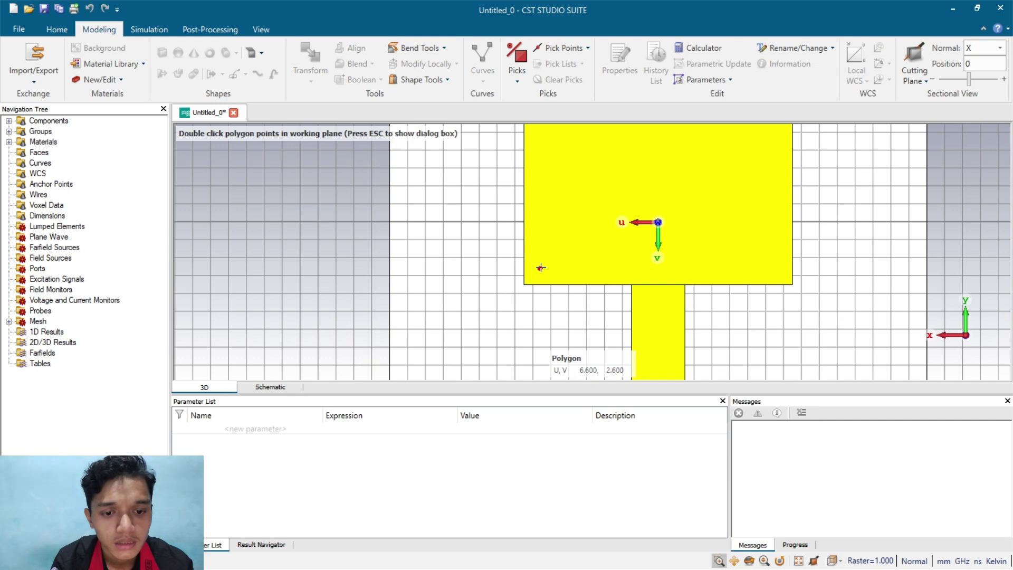
scroll(541, 268, up, 3)
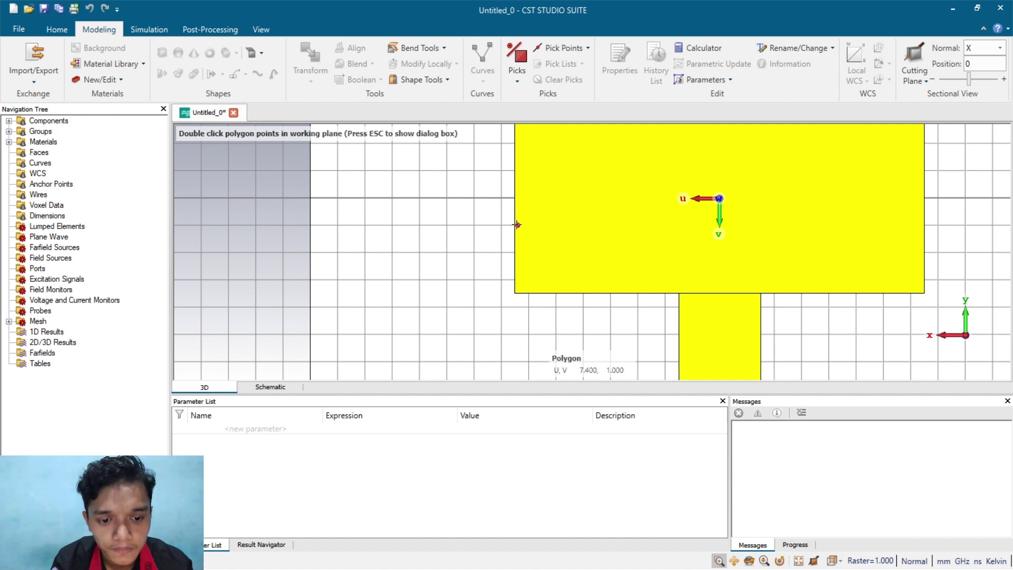
scroll(517, 225, up, 2)
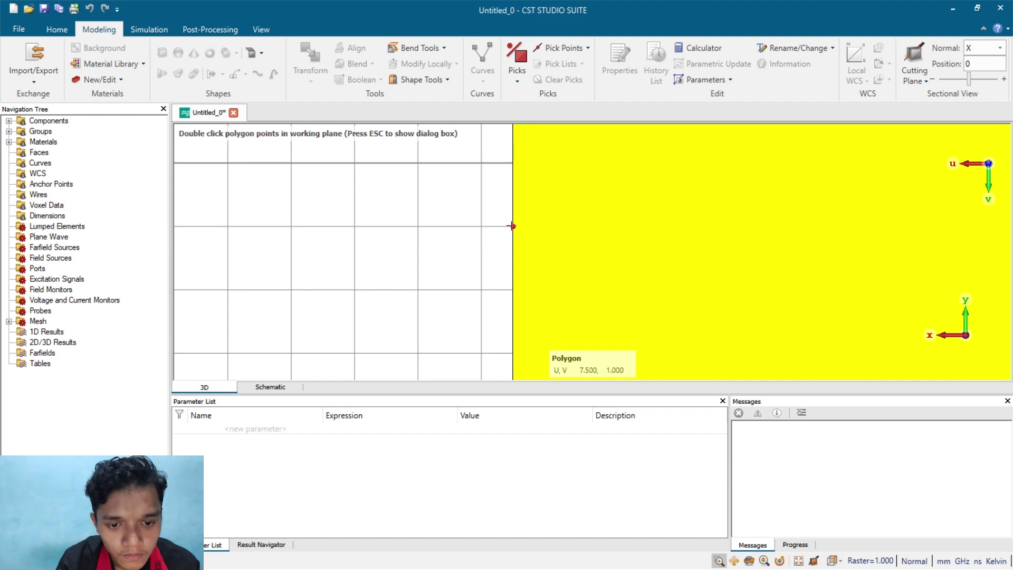
double_click(512, 226)
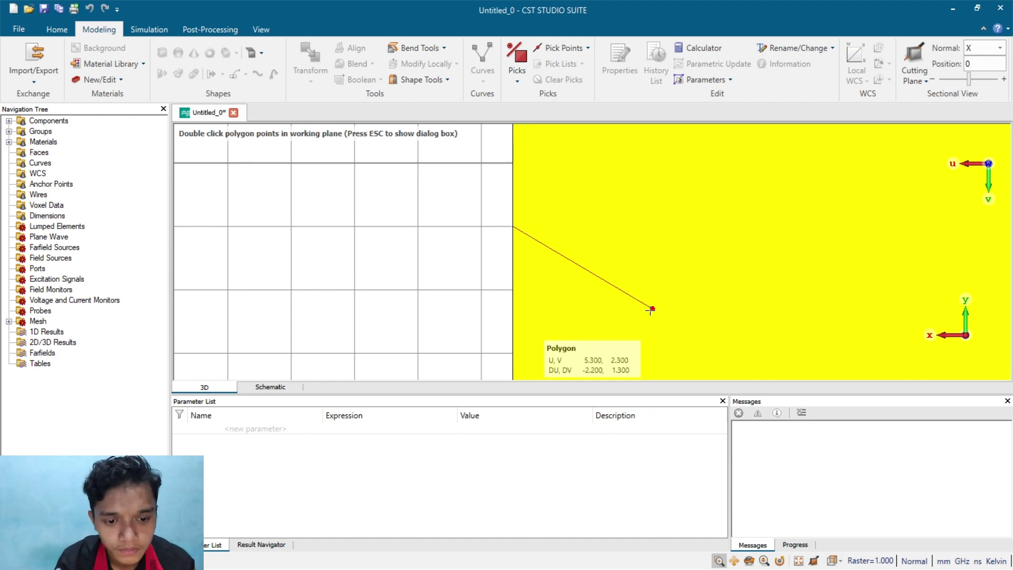
Place the polygon's second point at U 1.5, V 3.5, on the corner where the microstrip meets the patch
scroll(650, 311, up, 1)
scroll(650, 311, down, 3)
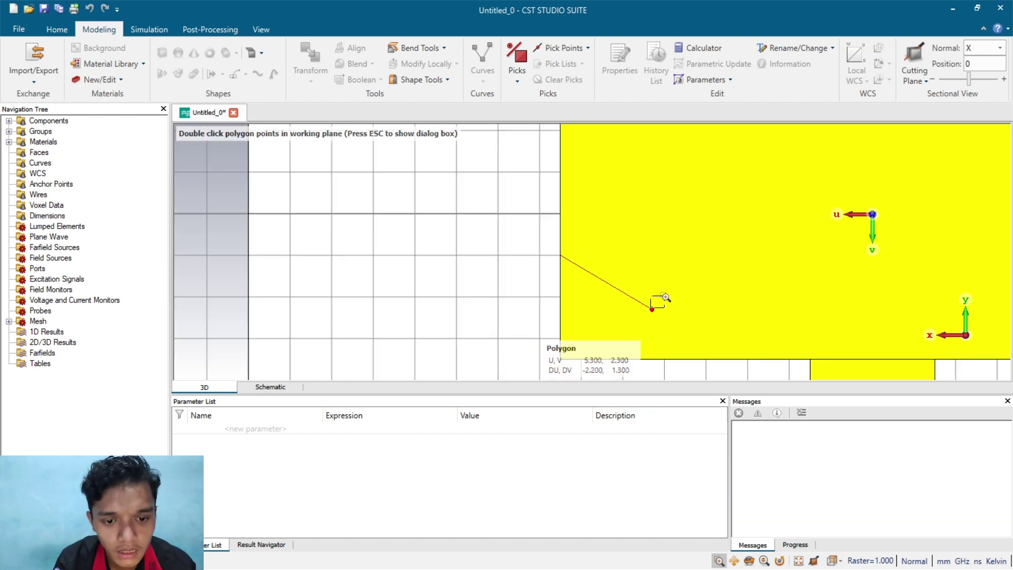
scroll(666, 298, up, 5)
scroll(668, 299, up, 5)
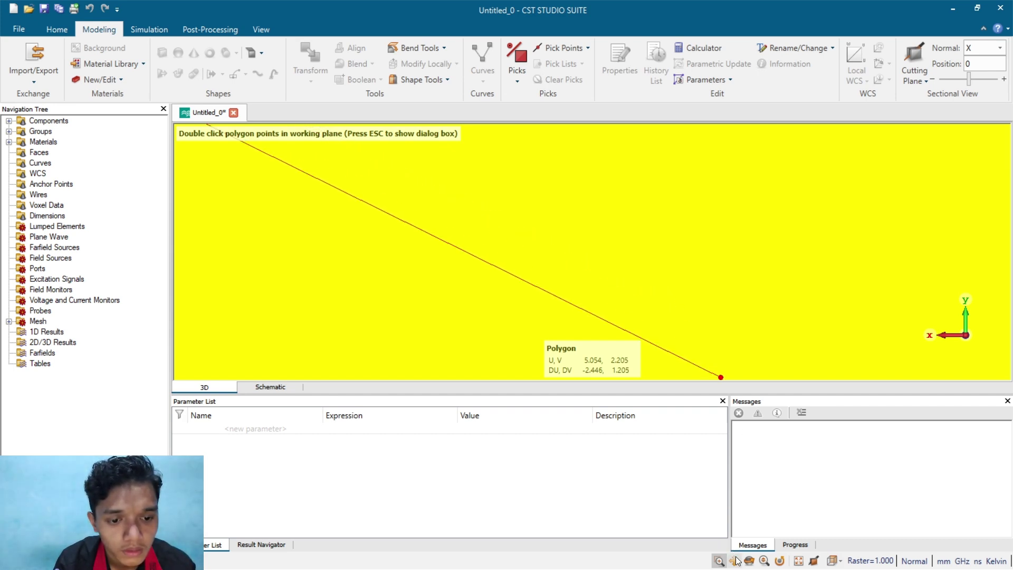
click(795, 560)
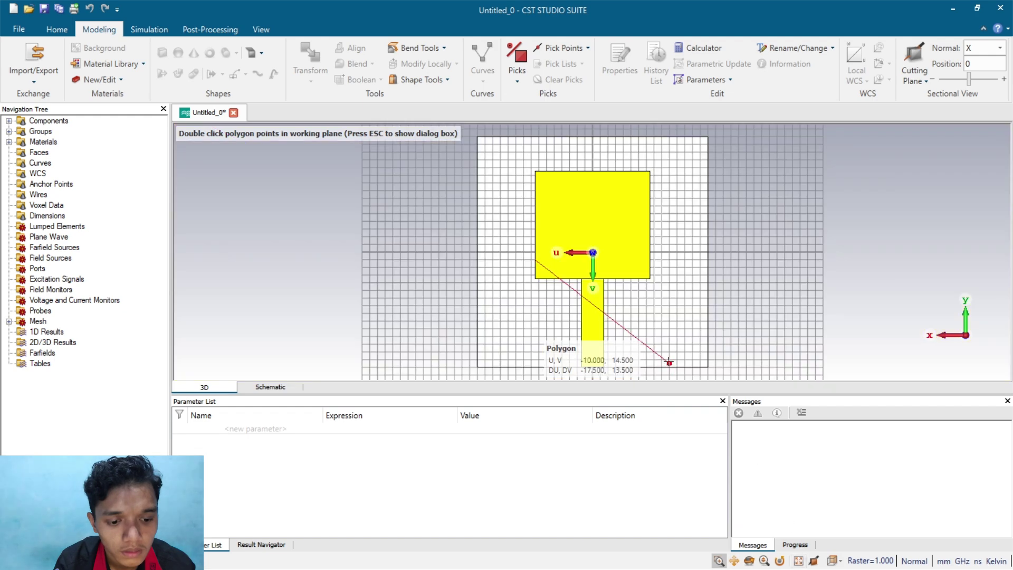
scroll(580, 287, up, 3)
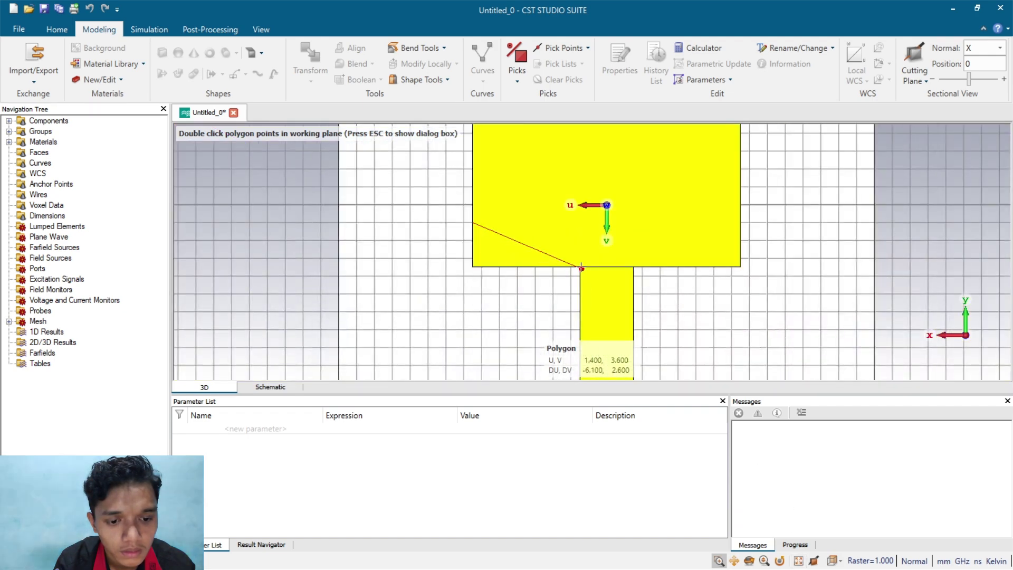
scroll(579, 269, up, 2)
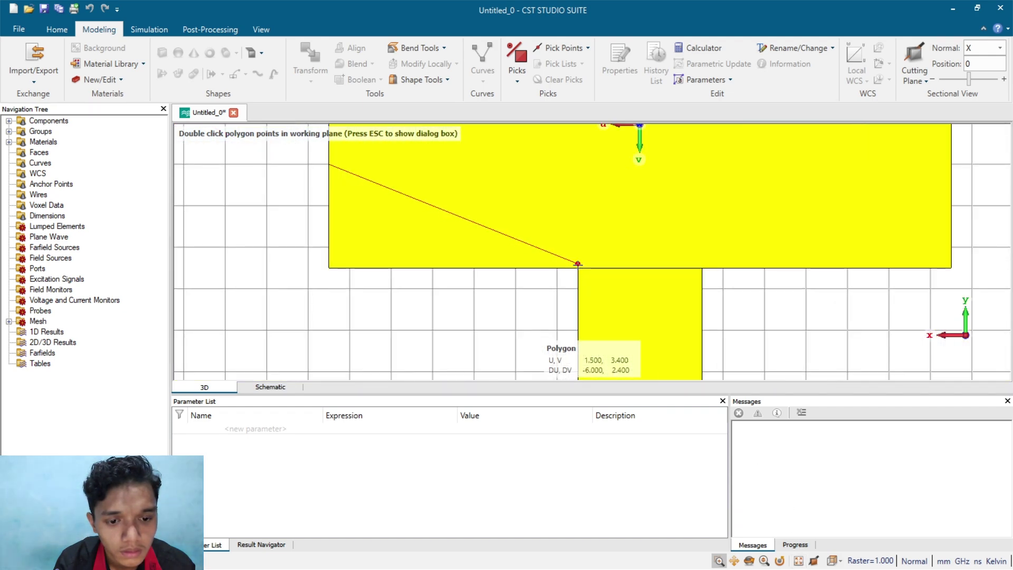
scroll(578, 267, up, 2)
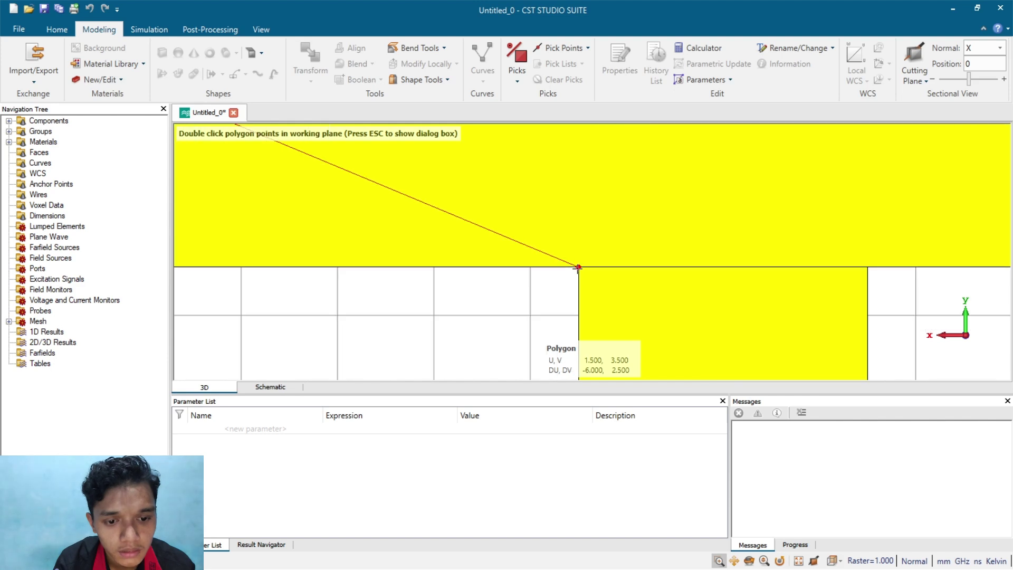
scroll(579, 268, up, 2)
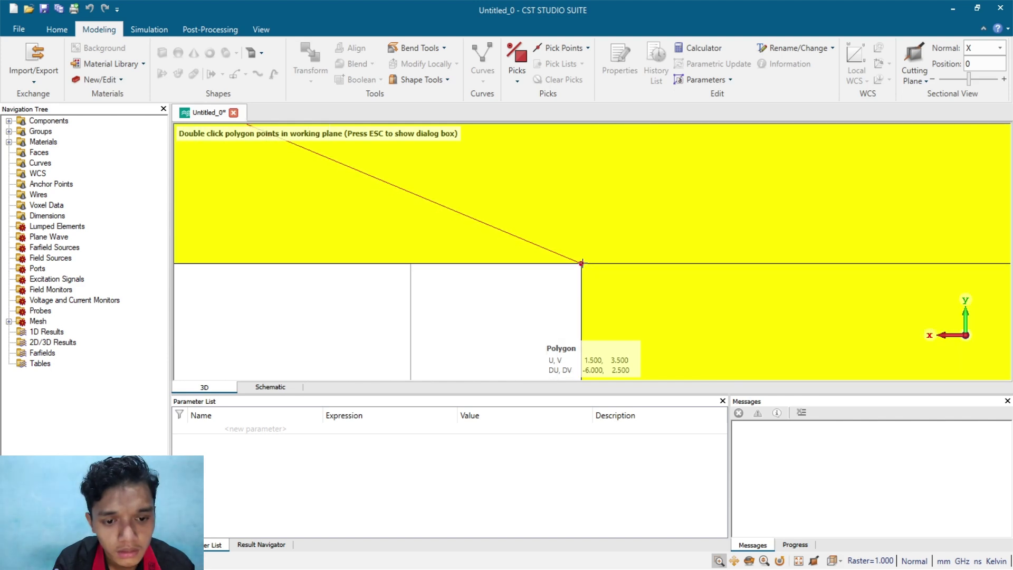
double_click(582, 262)
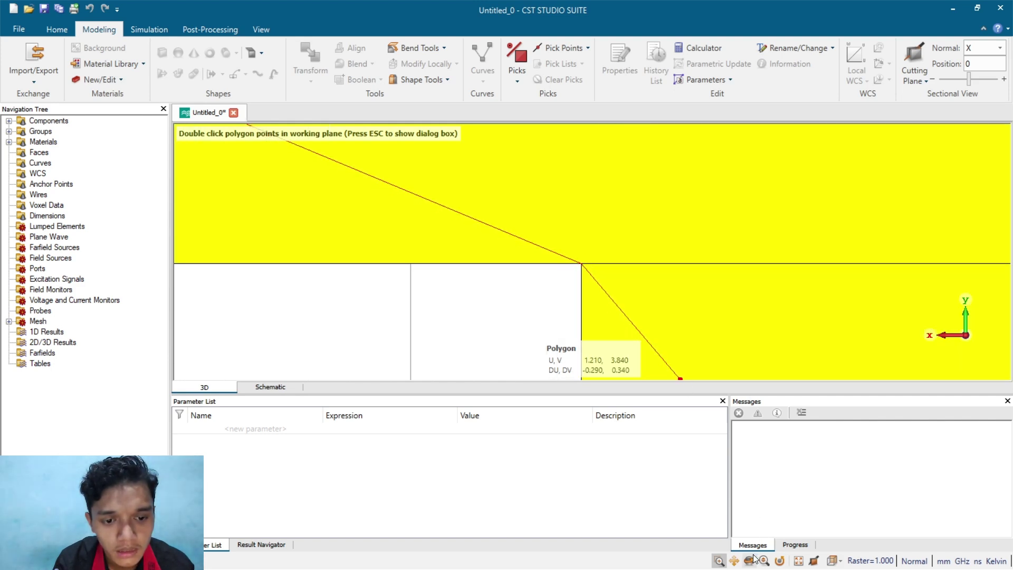
Place the polygon's third point at U 7.5, V 3.5, close it at U 7.5, V 1, and create the curve
click(798, 561)
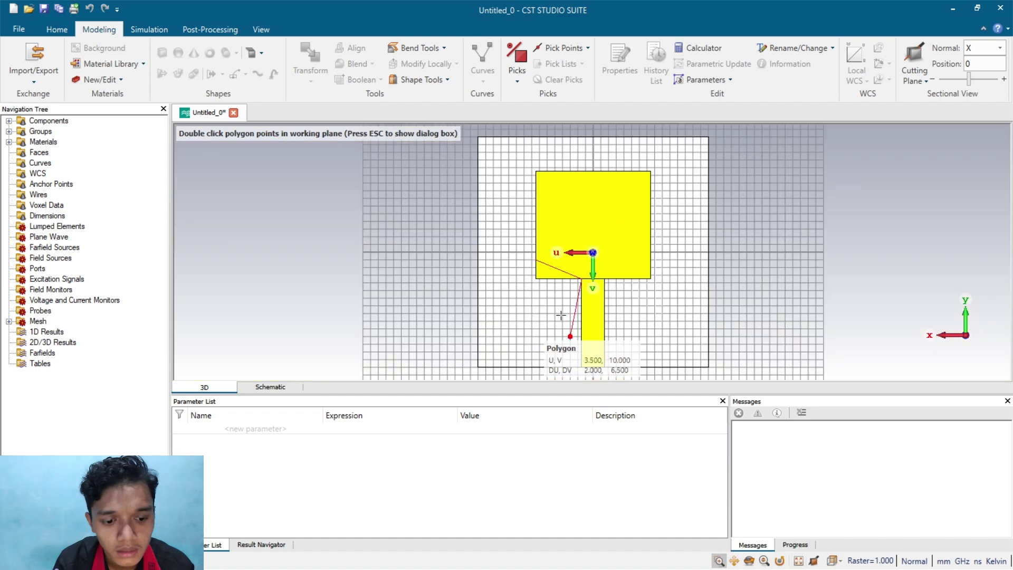
scroll(555, 281, up, 5)
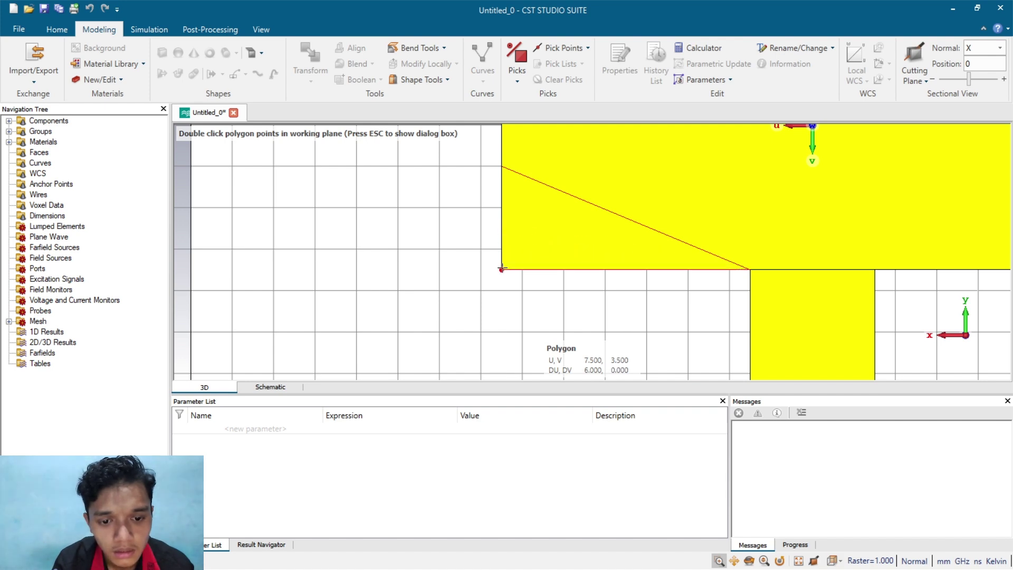
double_click(502, 269)
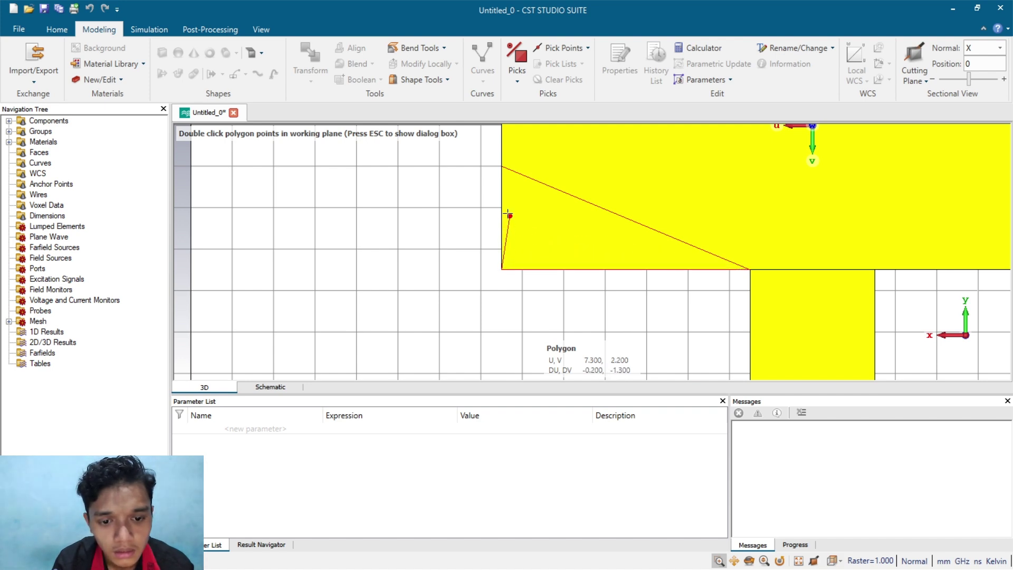
double_click(501, 165)
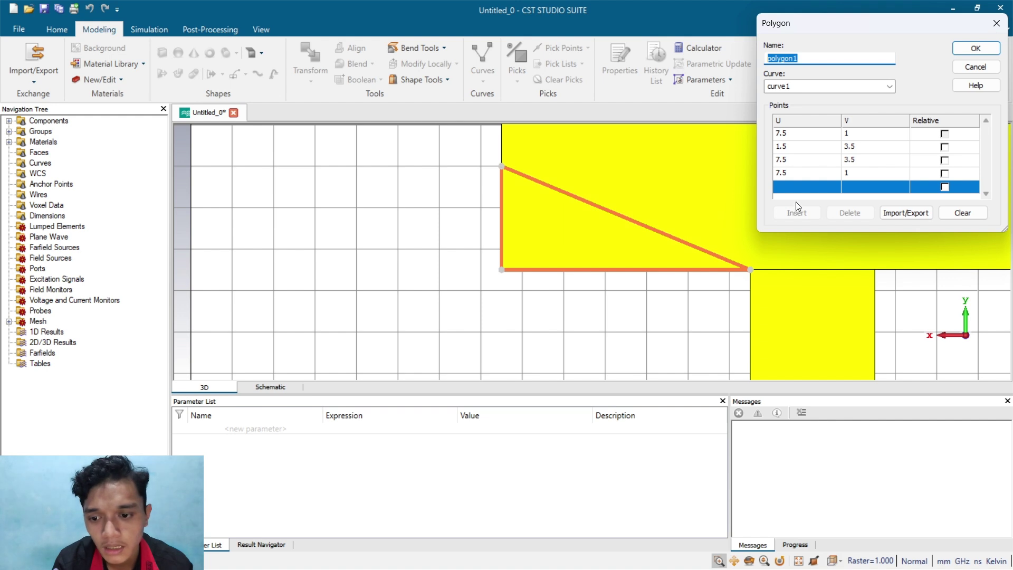
click(976, 48)
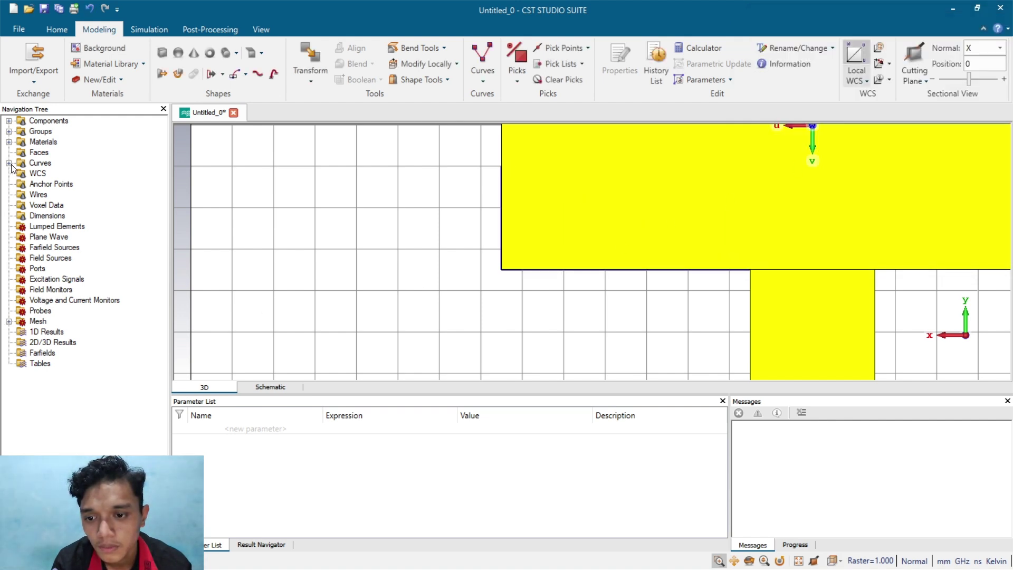
Translate curve1 by 0.035 along W
click(9, 163)
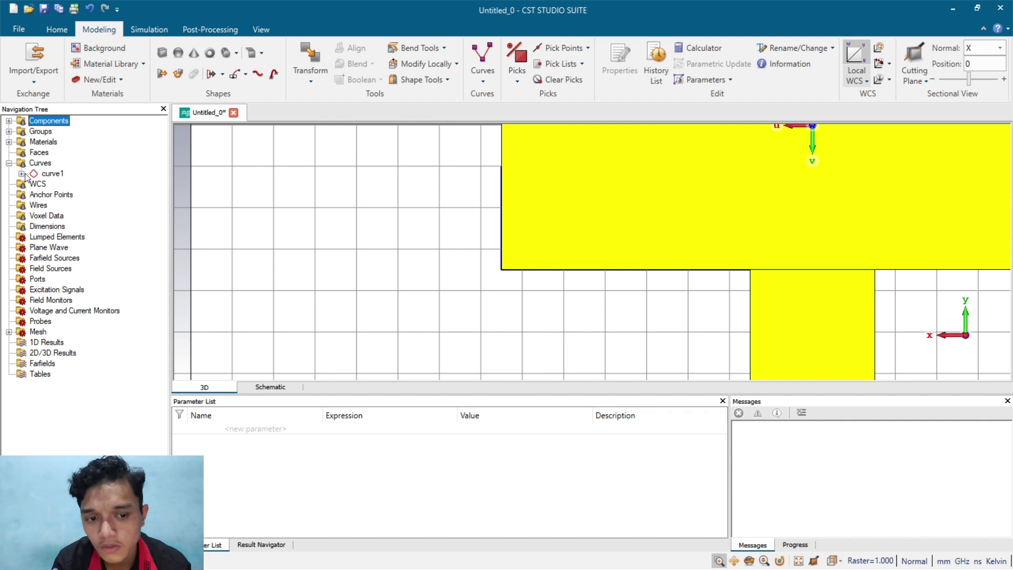
click(34, 174)
right_click(34, 175)
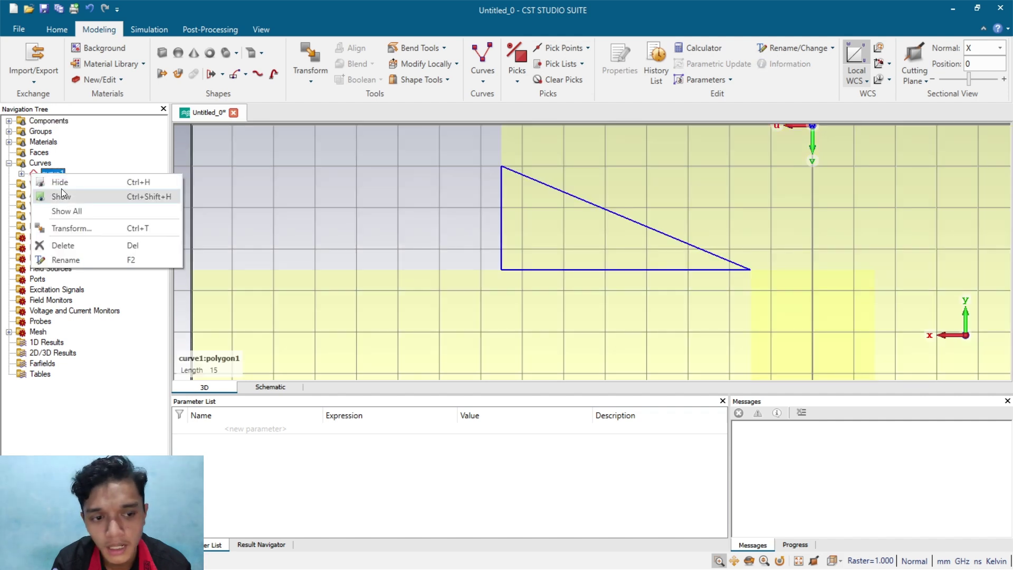
click(78, 228)
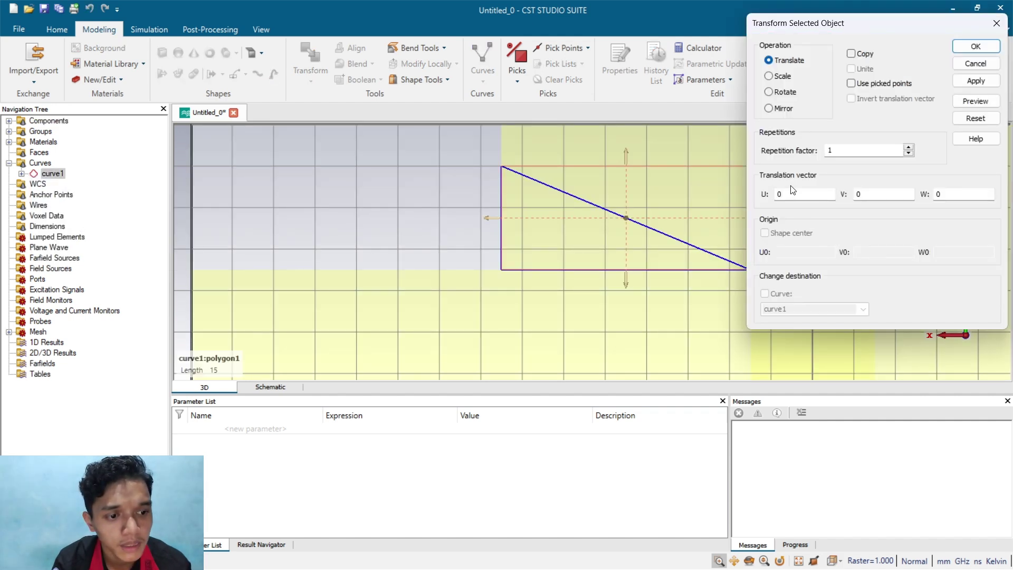
click(953, 195)
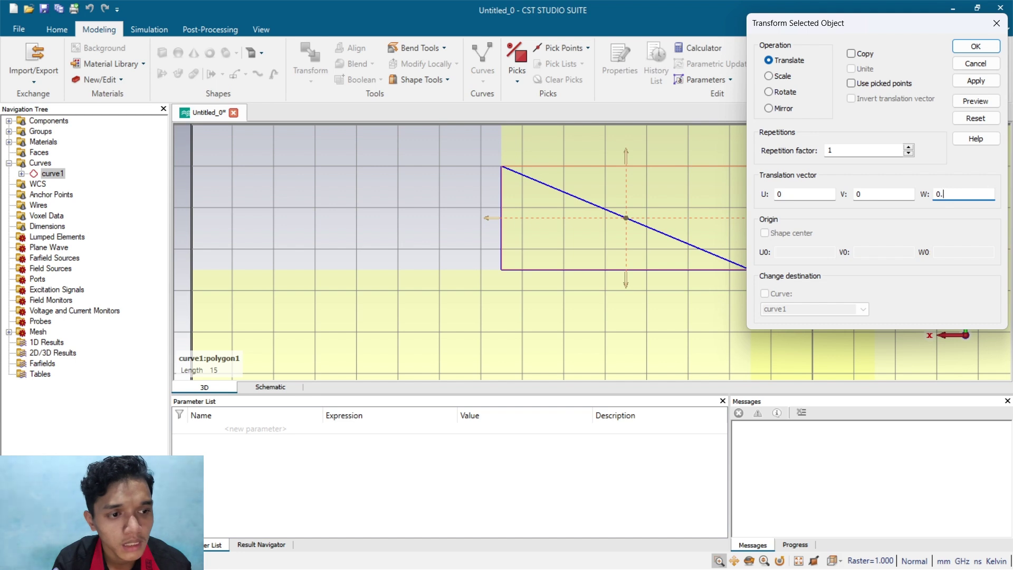
text(.035)
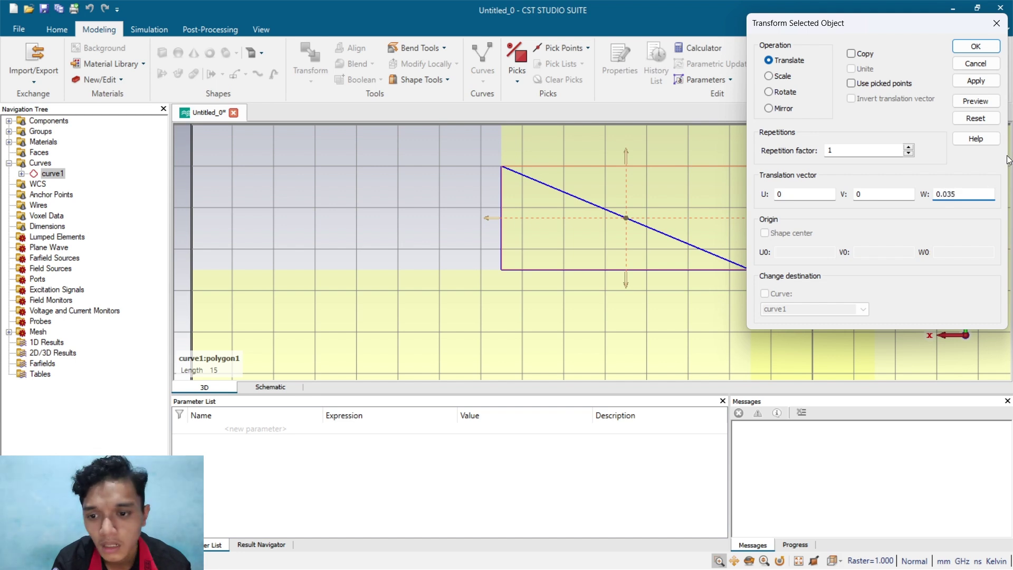
click(986, 47)
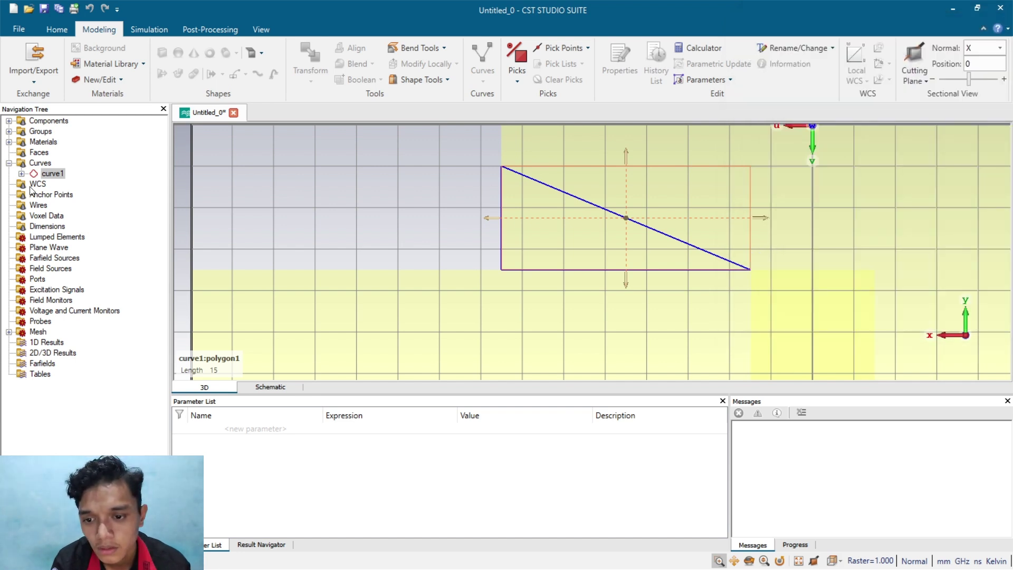
right_click(41, 180)
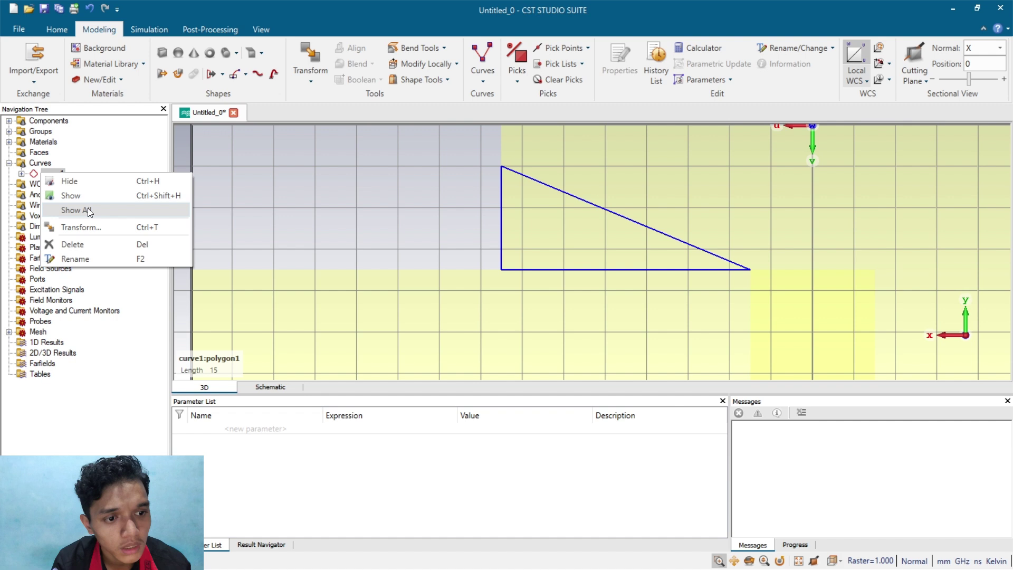
click(105, 228)
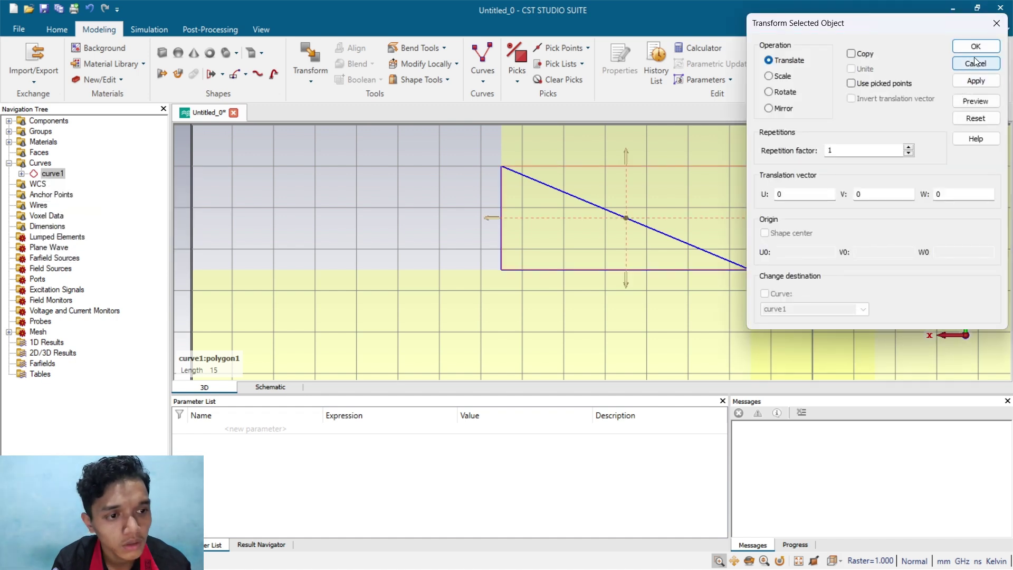
click(977, 47)
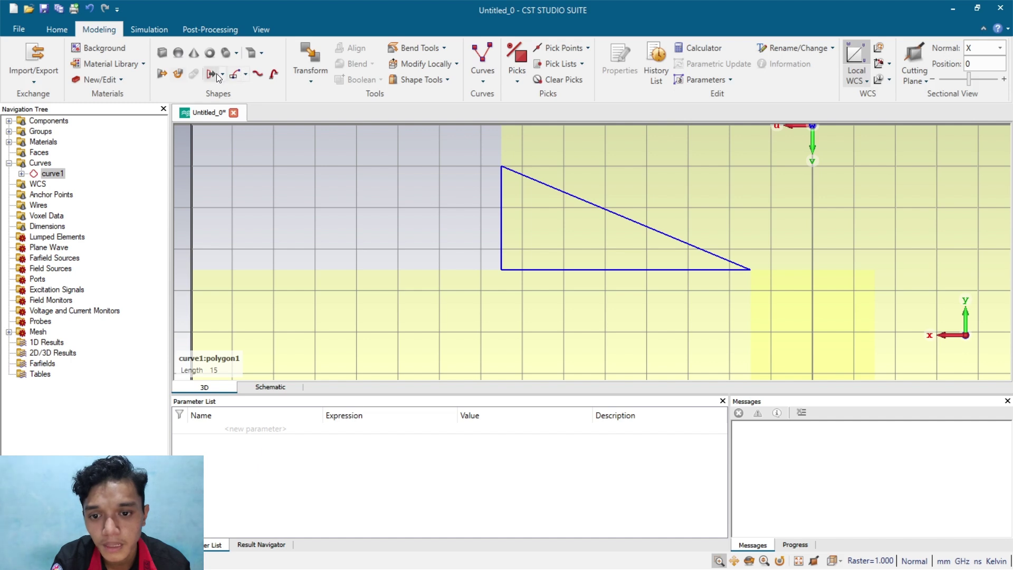
Start extruding the triangular polygon1 profile of curve1 with a thickness of 0.035
click(217, 77)
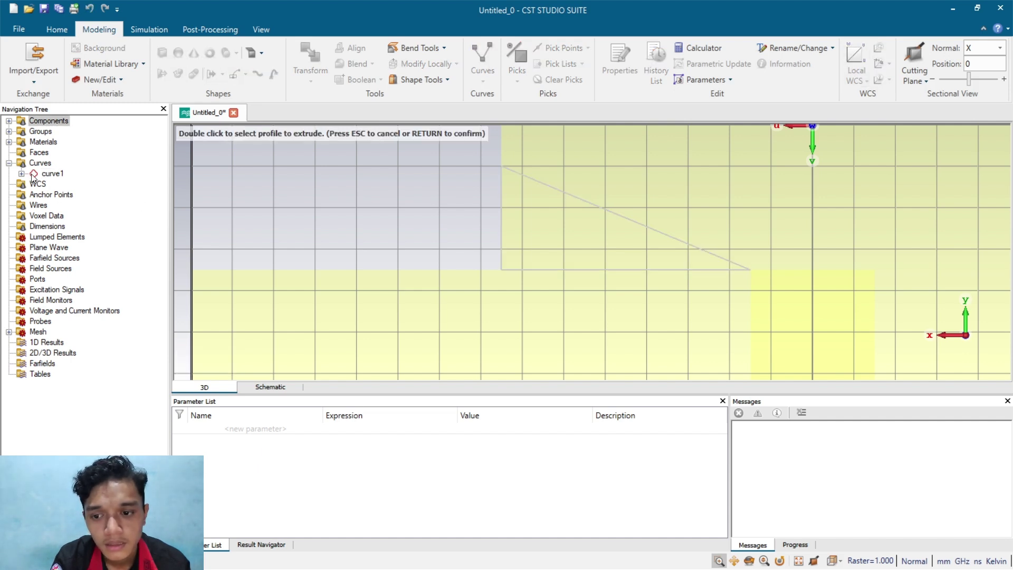
click(22, 174)
click(66, 185)
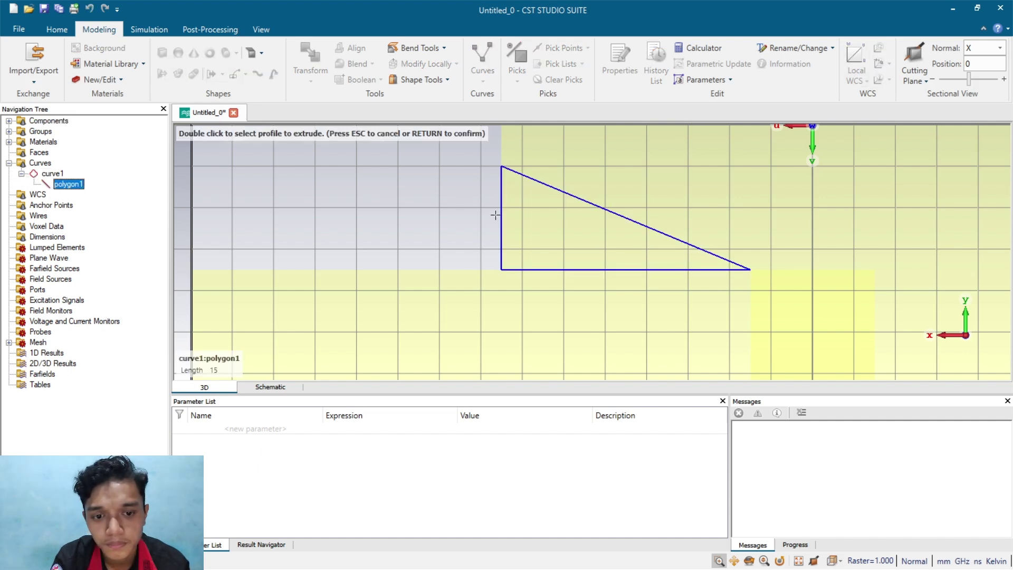
double_click(544, 185)
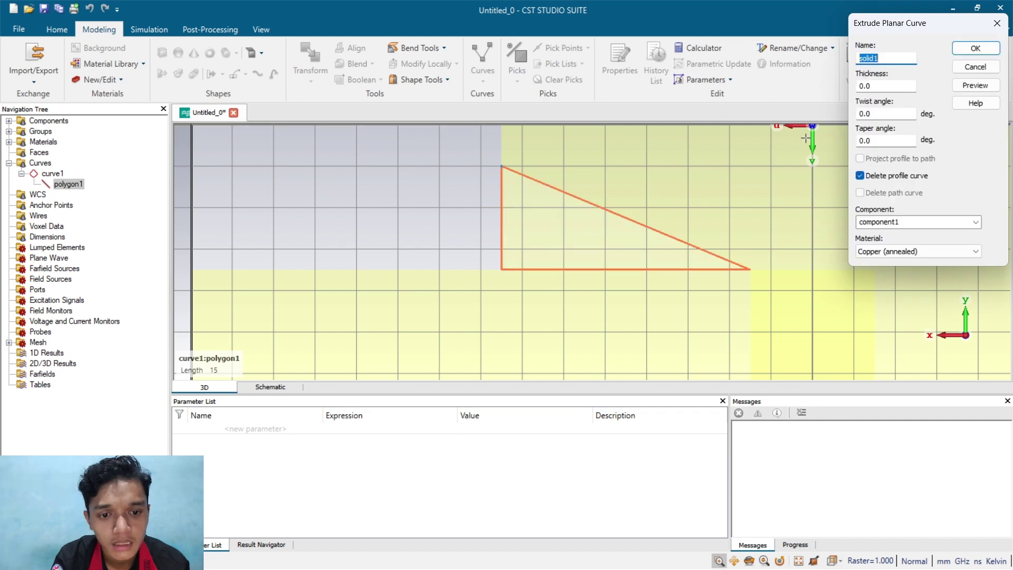
click(895, 86)
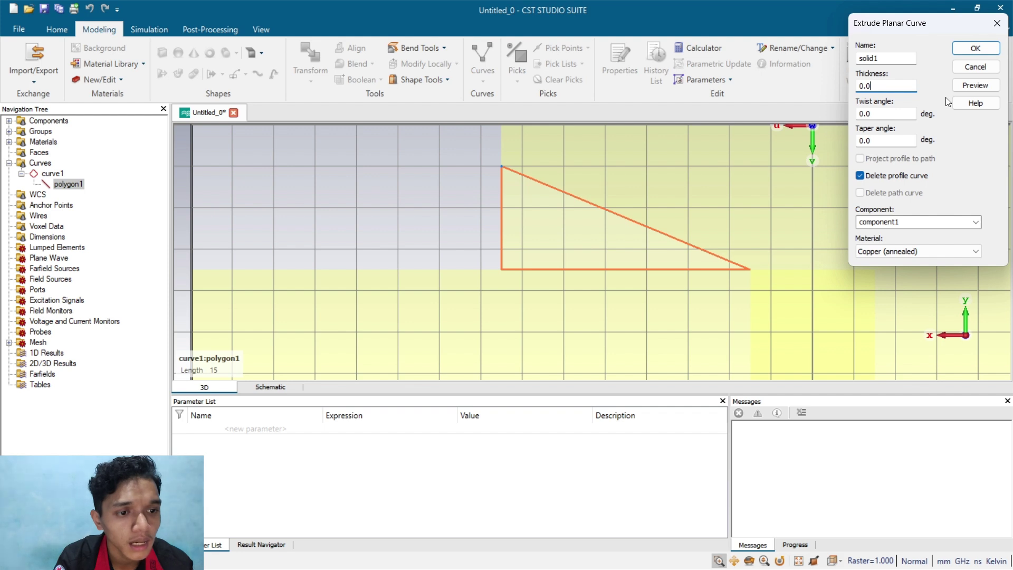
text(35)
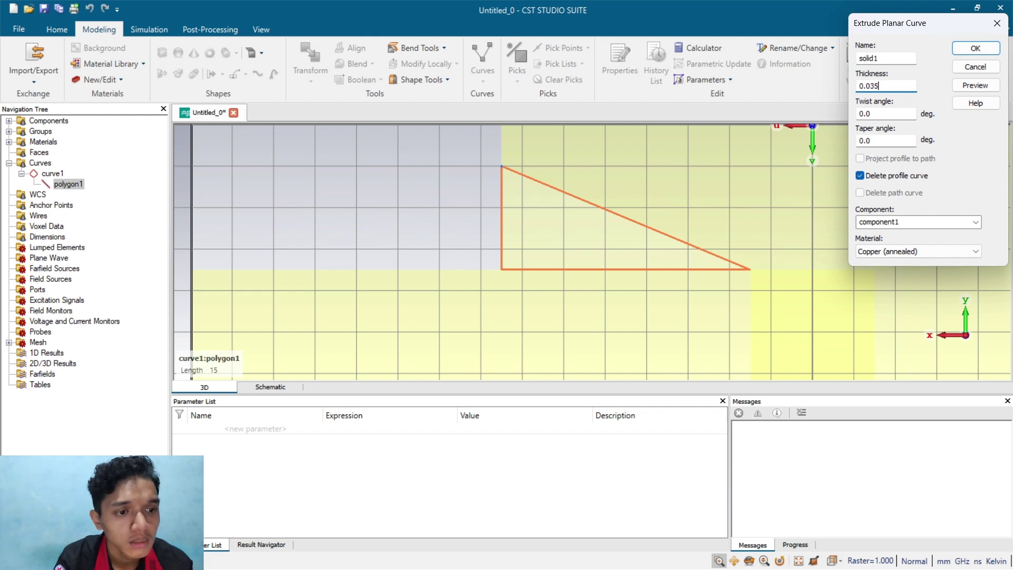
Load Air from the material library as the extruded triangle's material
click(928, 247)
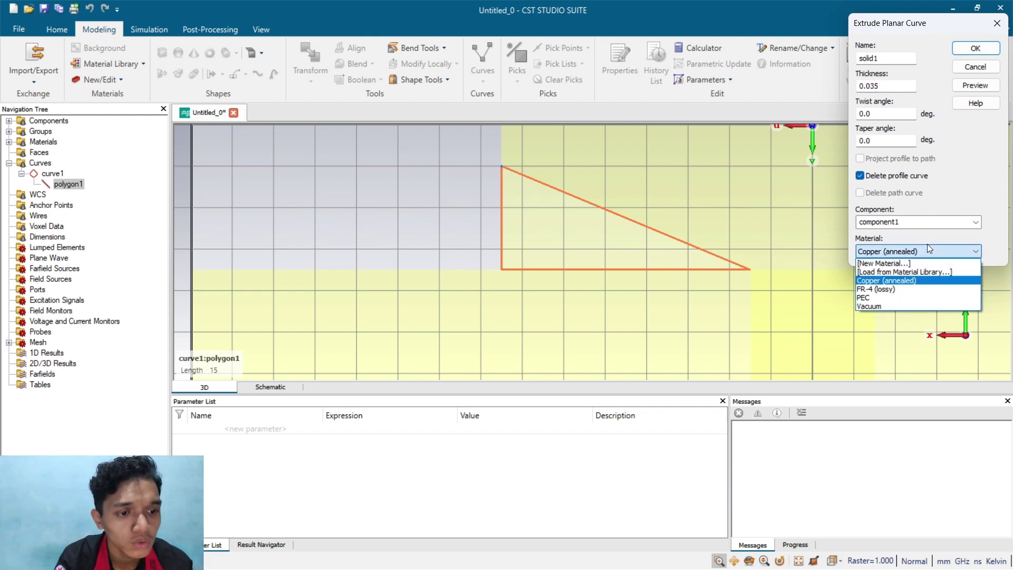
click(944, 258)
click(944, 258)
click(897, 270)
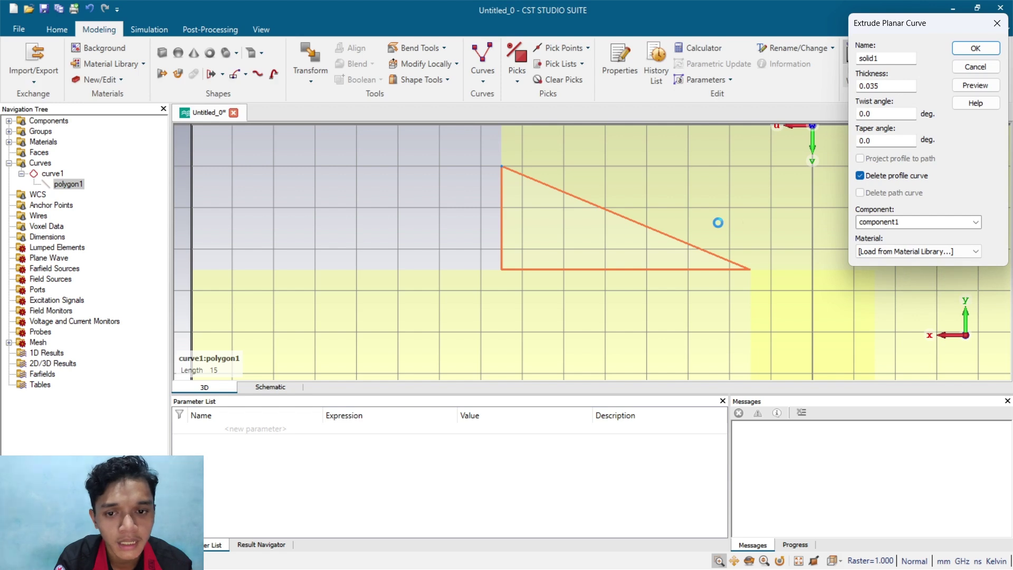
click(718, 84)
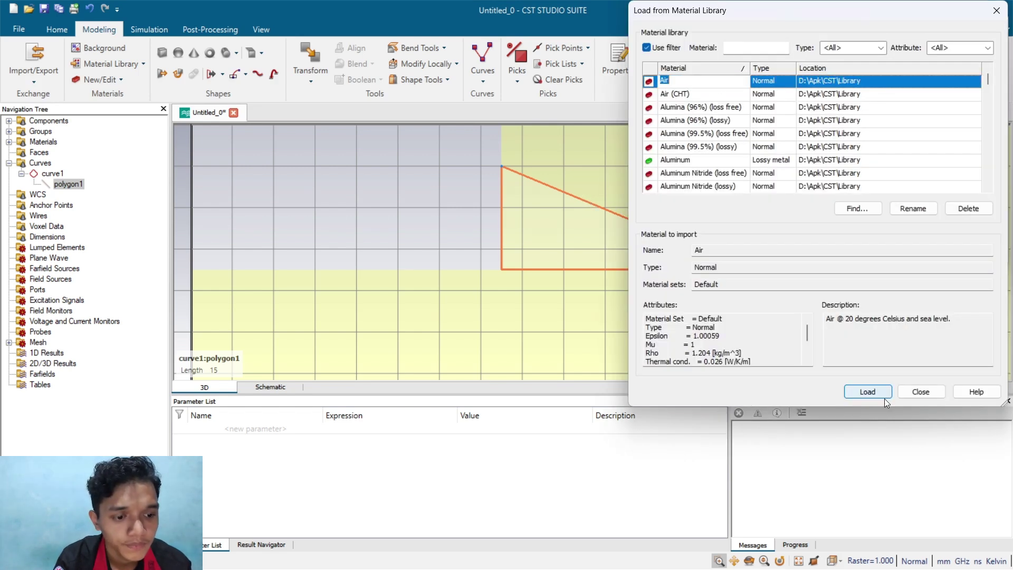
click(868, 393)
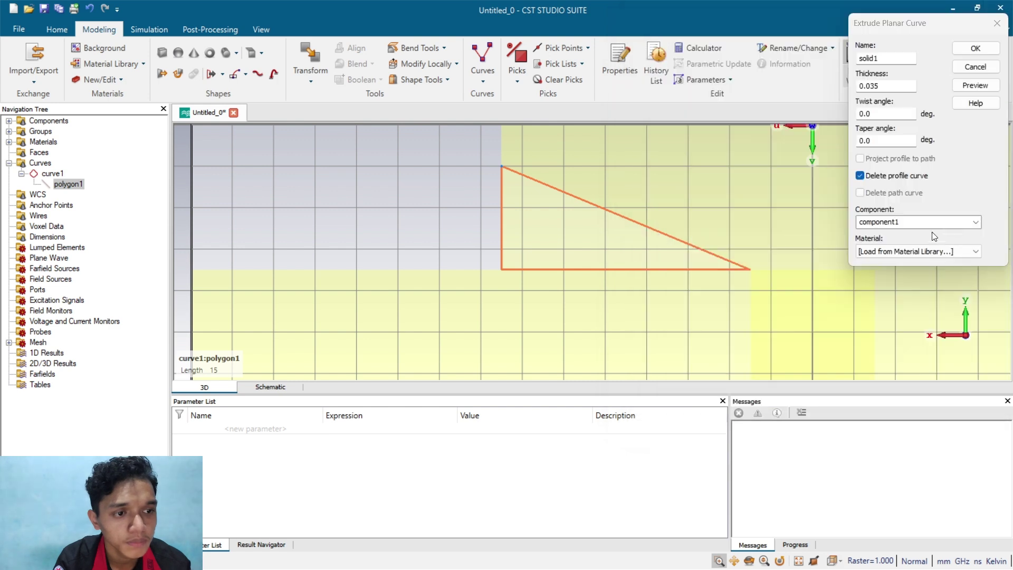
Preview and create the extruded Air triangle, cutting the highlighted shape away from the patch
click(970, 85)
click(976, 49)
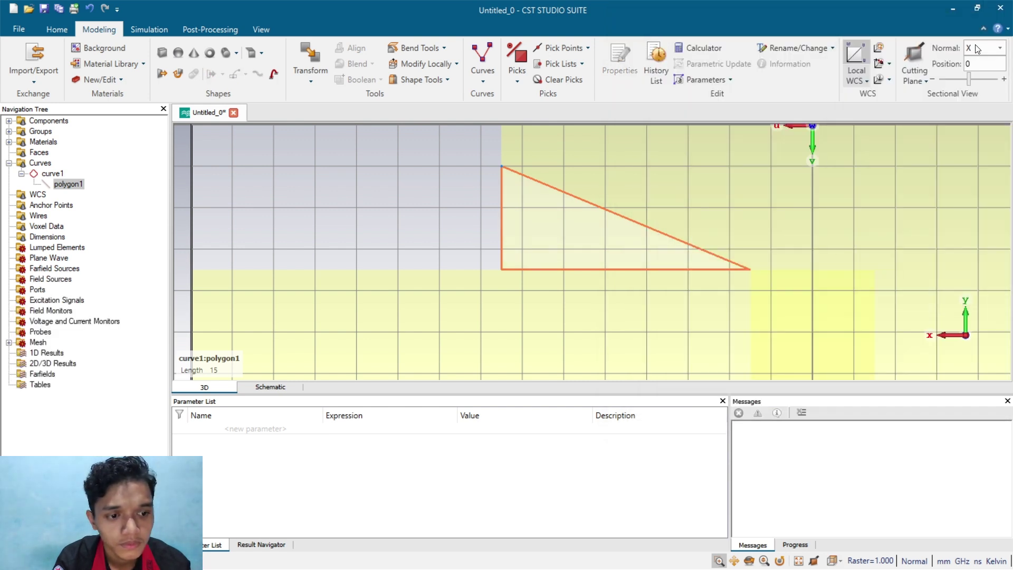
click(874, 218)
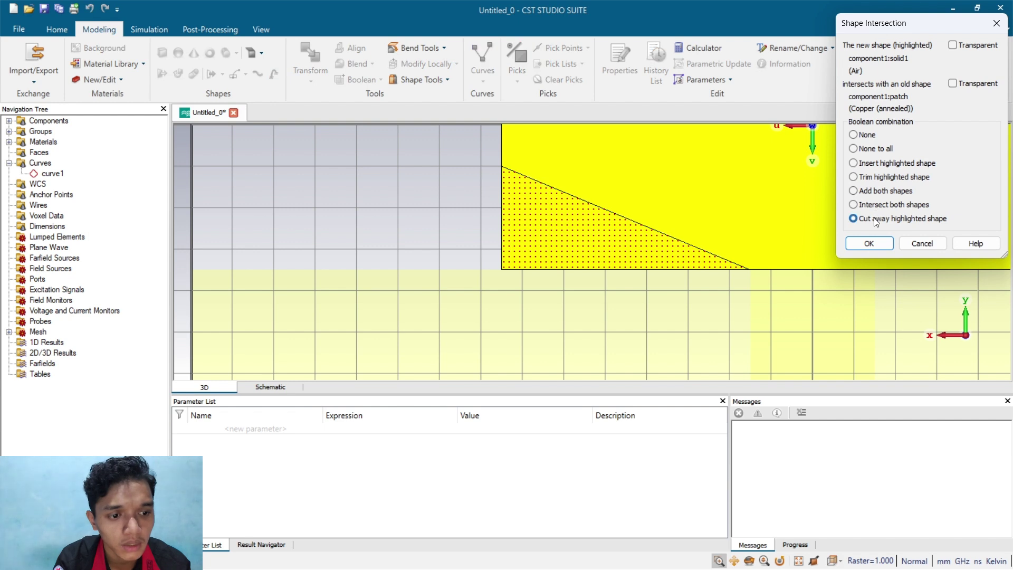
click(868, 243)
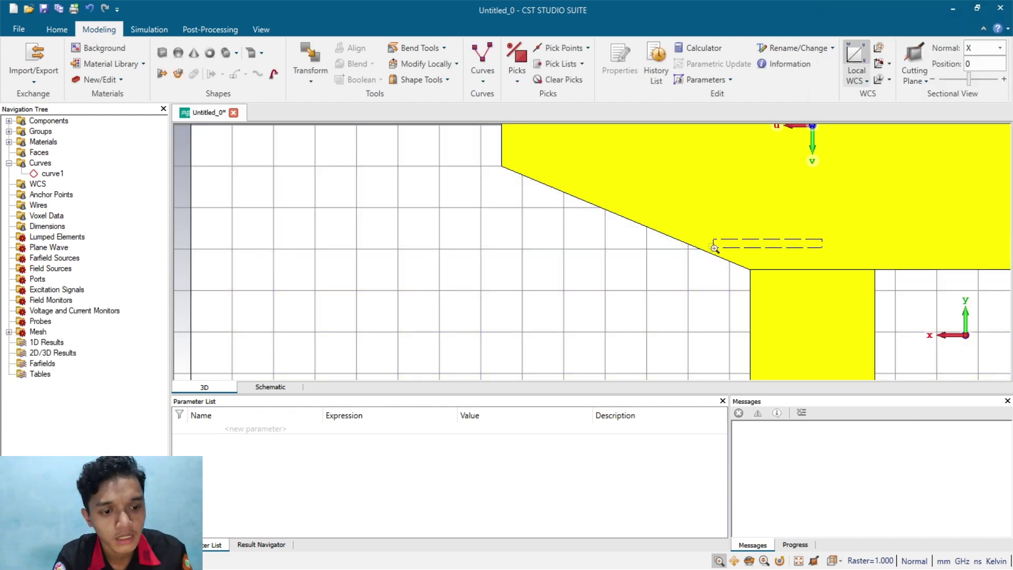
Draw a closed triangular polygon in curve1 over the patch's uncut feed-side corner, through U,V points (-7.5, 1), (-1.5, 3.5) and (-7.5, 3.5)
drag(816, 248, 815, 250)
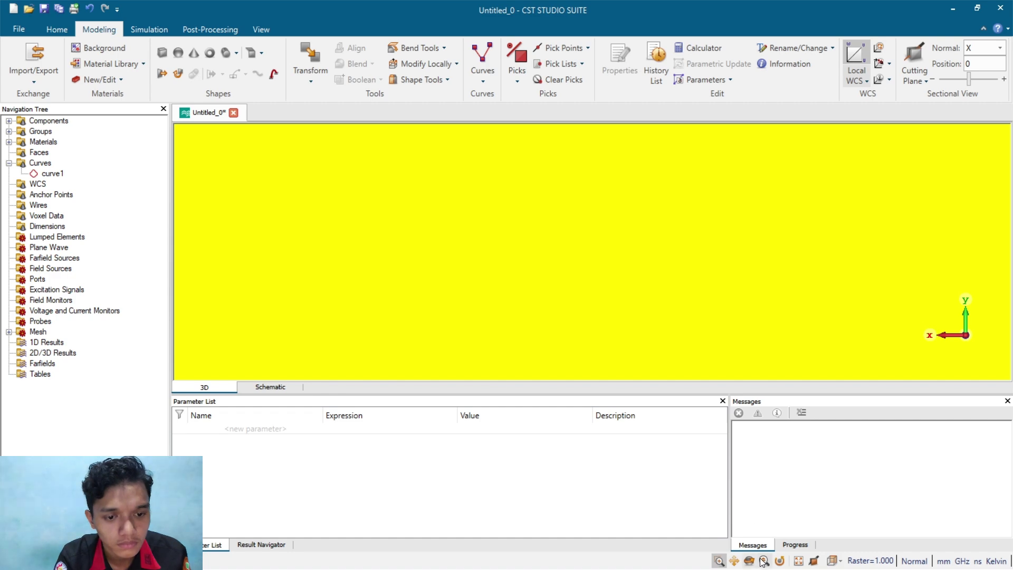
click(799, 561)
scroll(639, 272, down, 1)
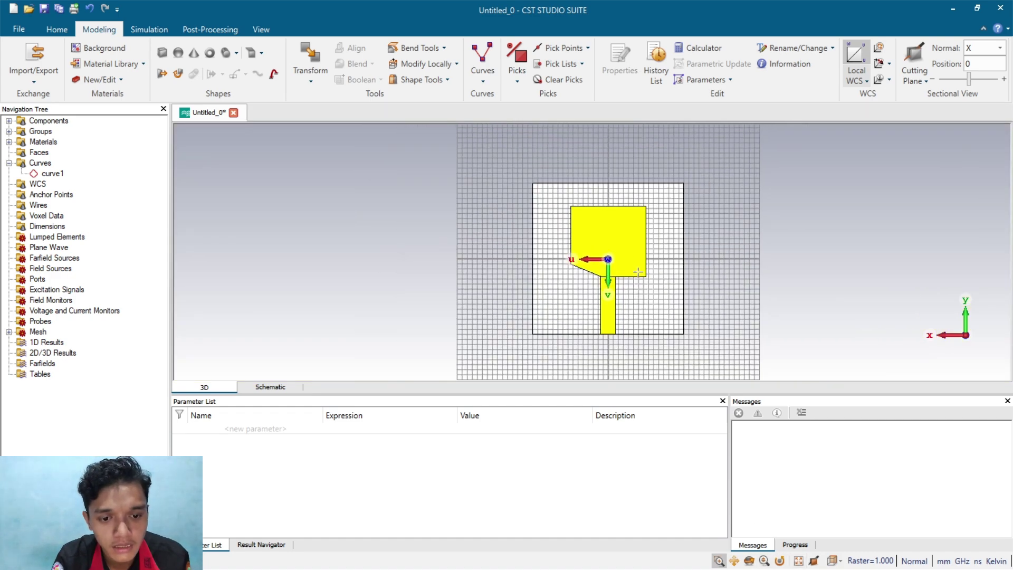
scroll(639, 272, up, 3)
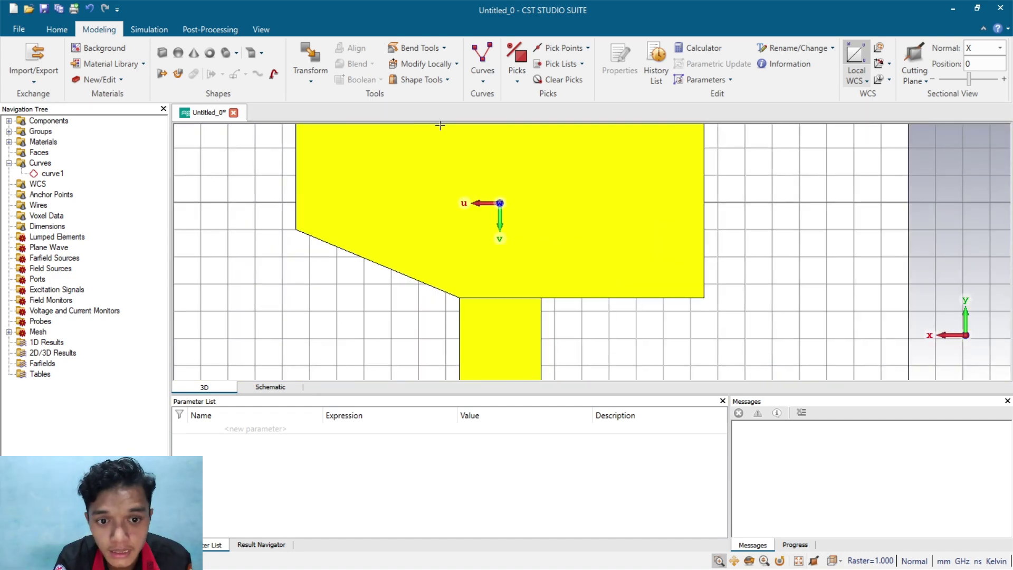
click(485, 72)
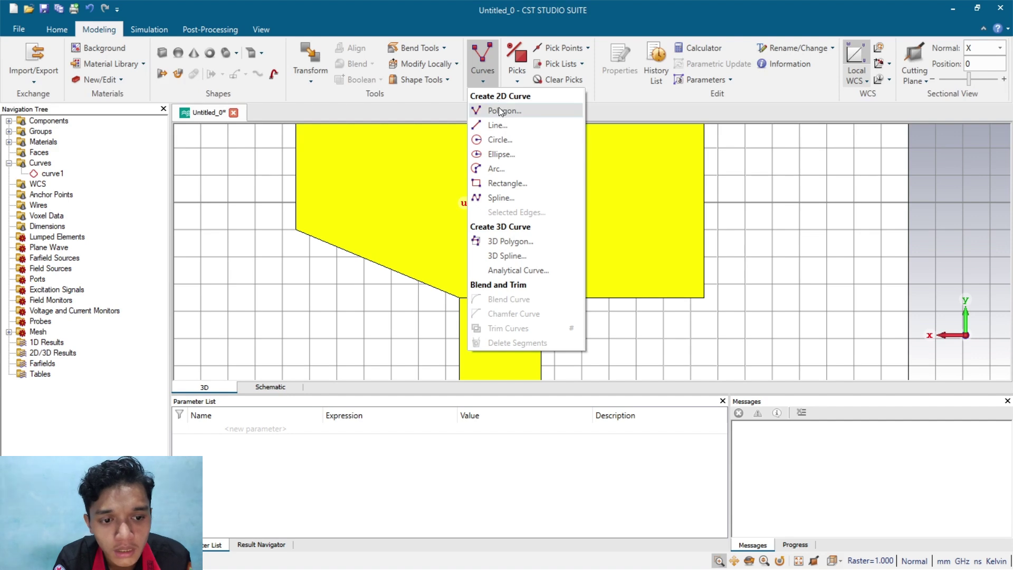
click(500, 110)
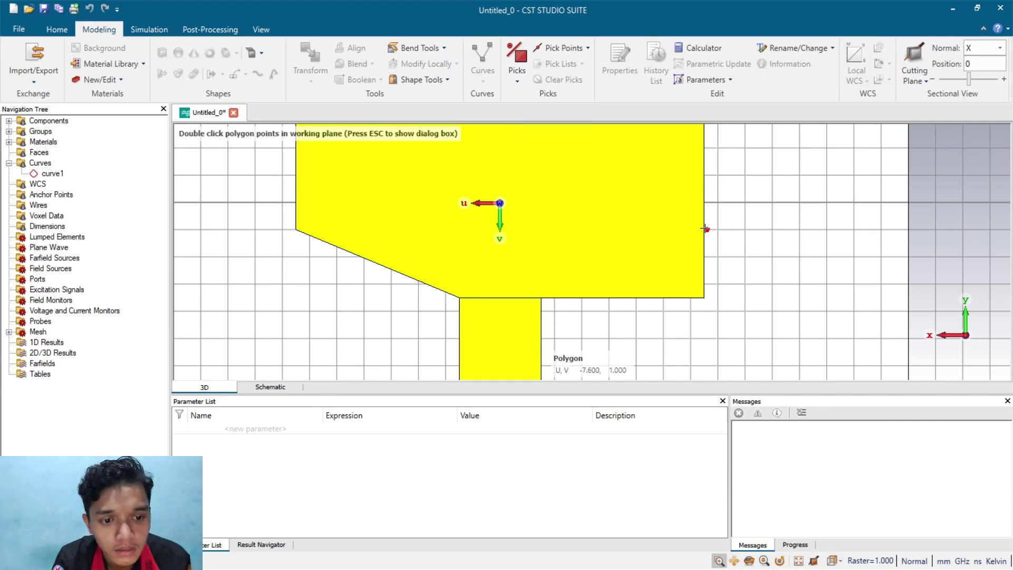
scroll(705, 229, up, 2)
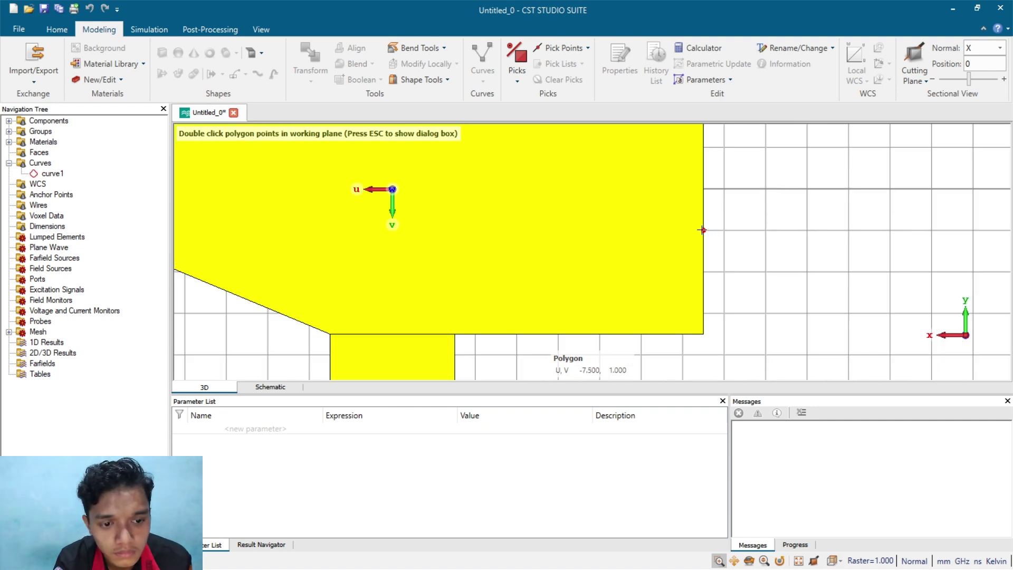
double_click(702, 230)
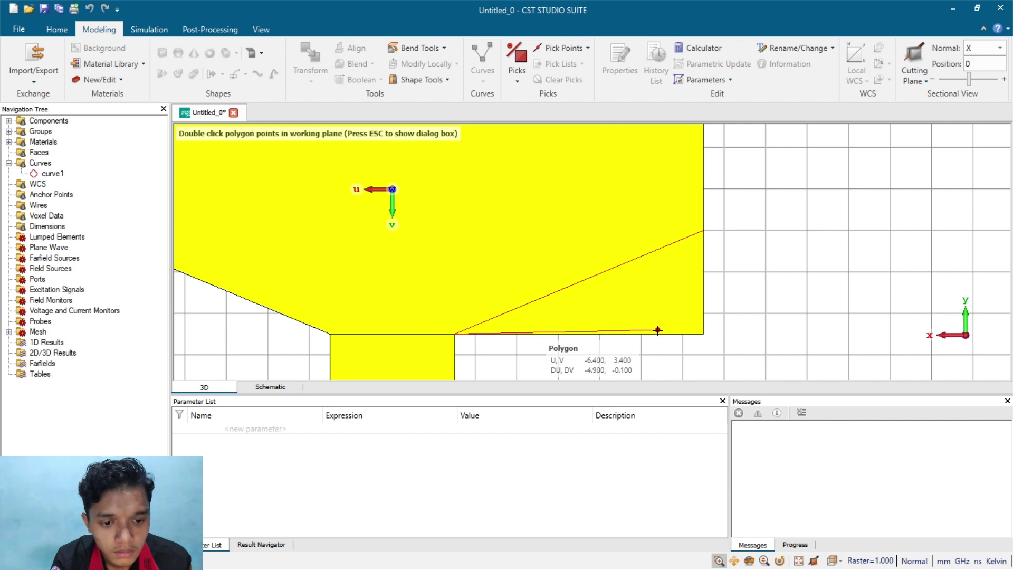
double_click(703, 334)
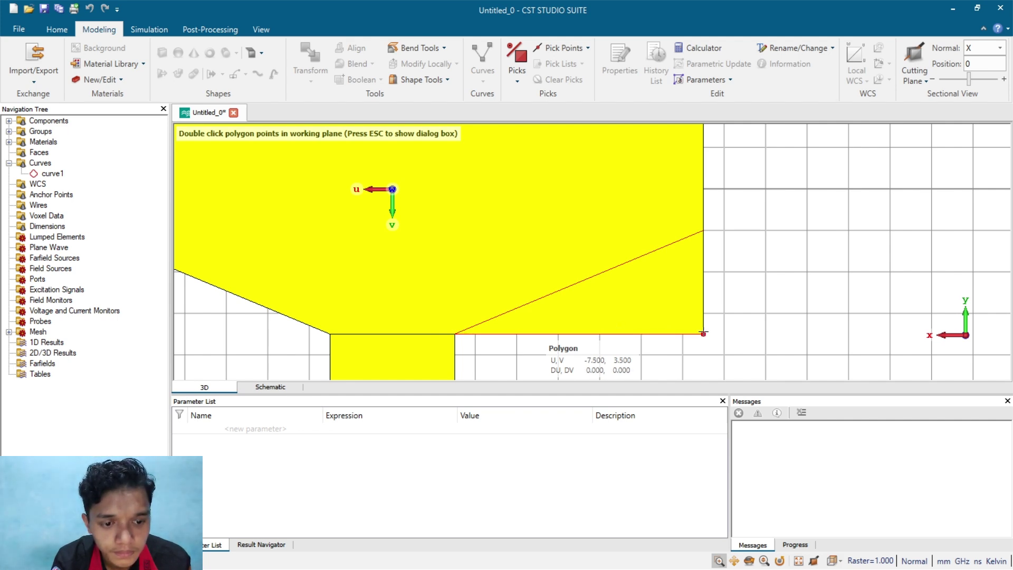
double_click(704, 231)
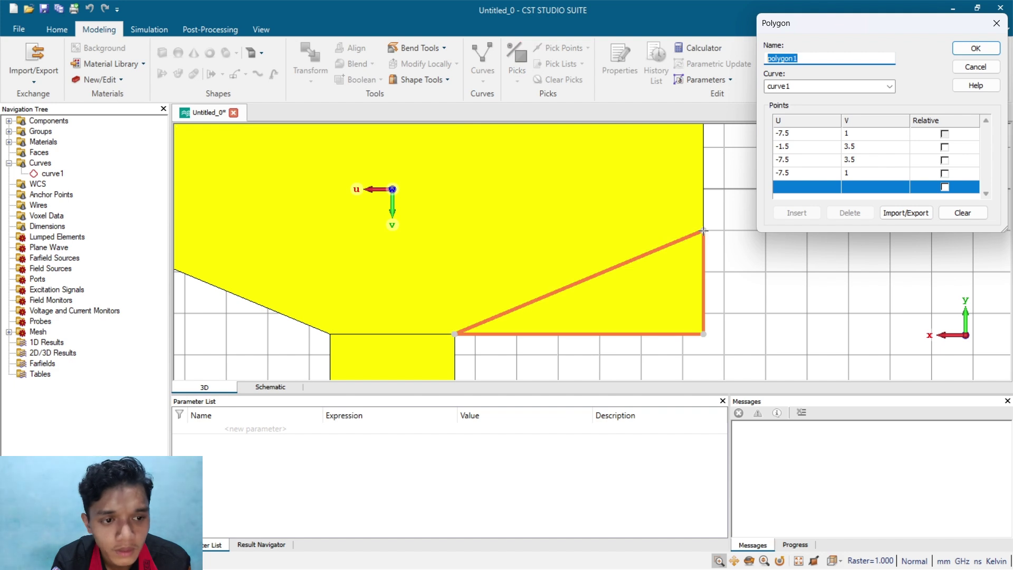
key(Return)
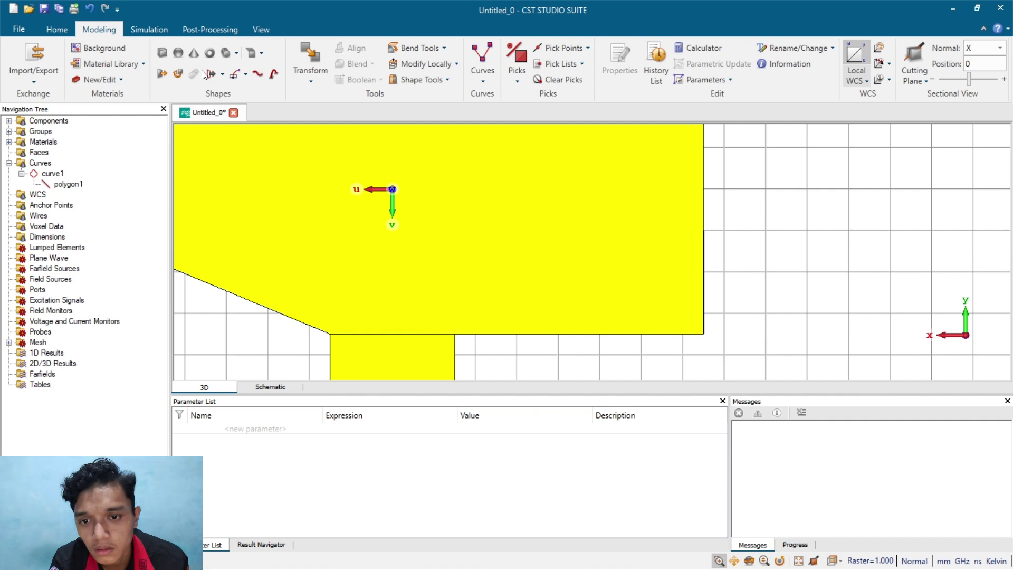
Translate curve1, containing the new triangular polygon1, along W
right_click(48, 174)
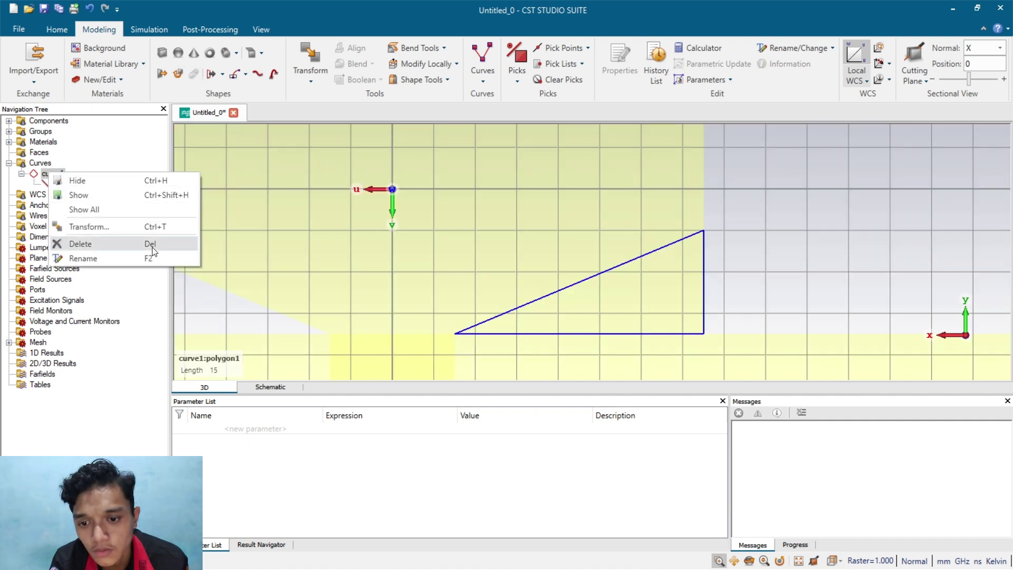
click(150, 227)
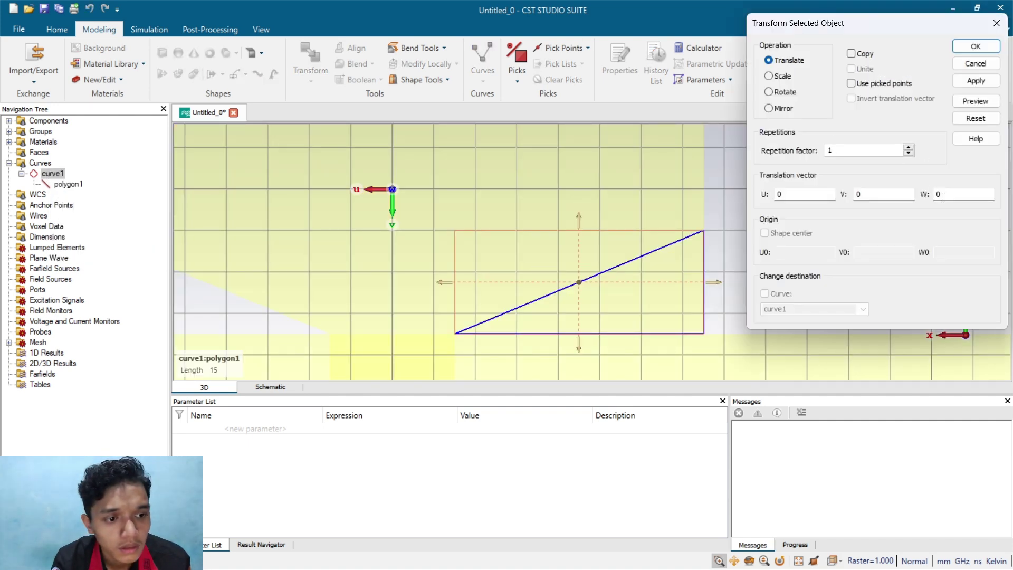
click(977, 47)
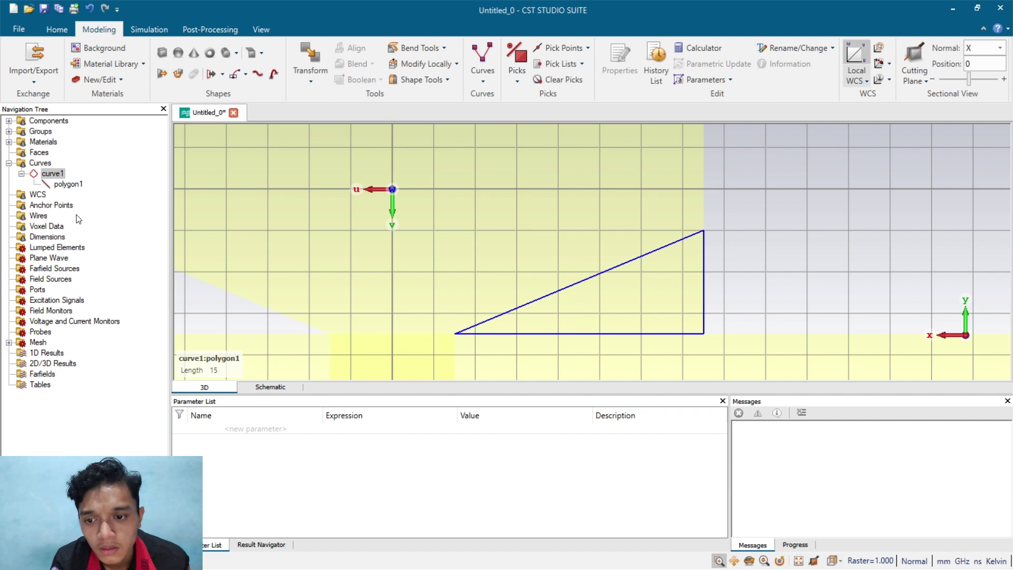
Extrude the triangular polygon1 profile in Air with a thickness of 0.034 and cut the highlighted shape away from the patch
click(212, 74)
click(66, 185)
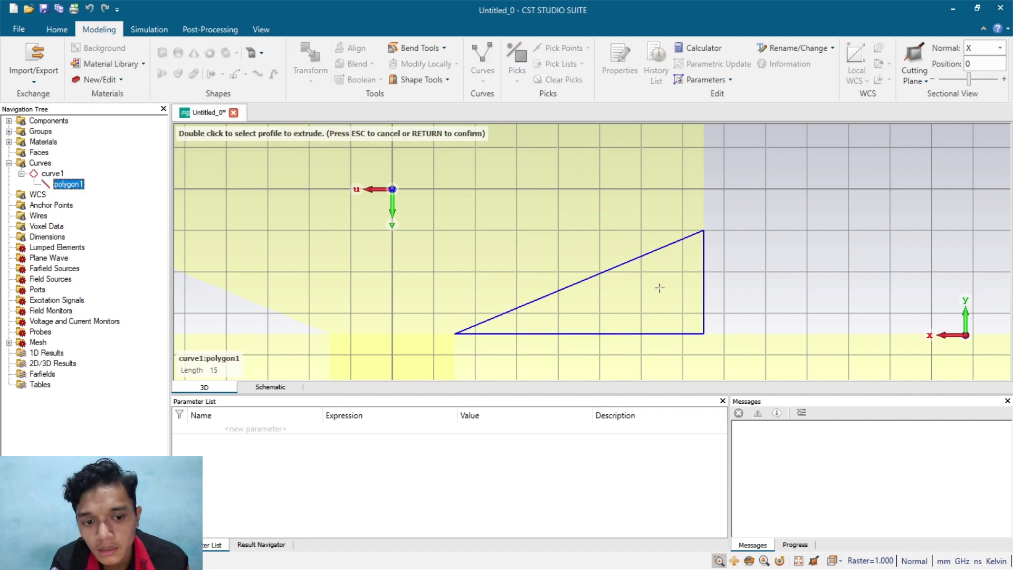
double_click(628, 261)
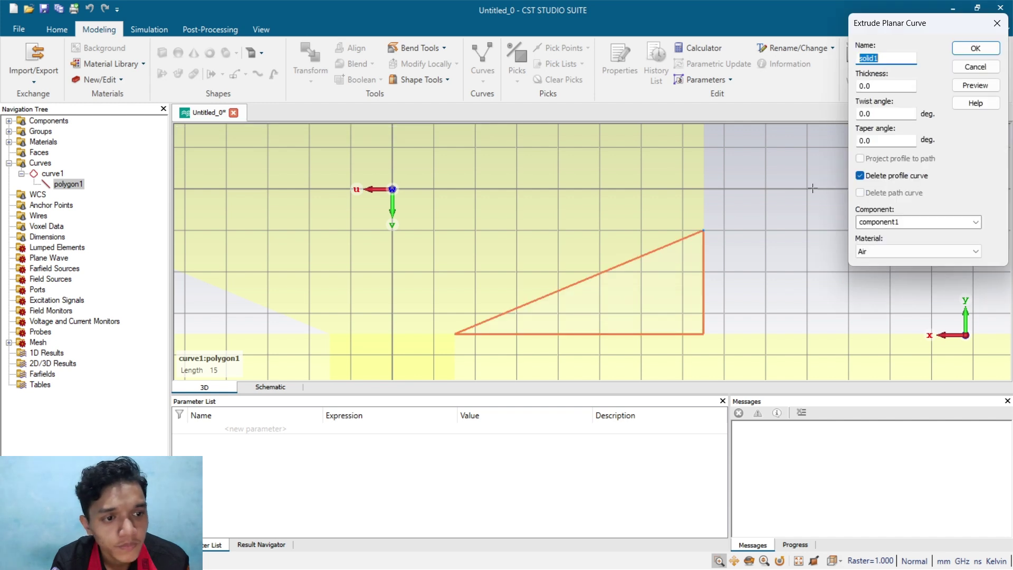
click(897, 85)
text(36)
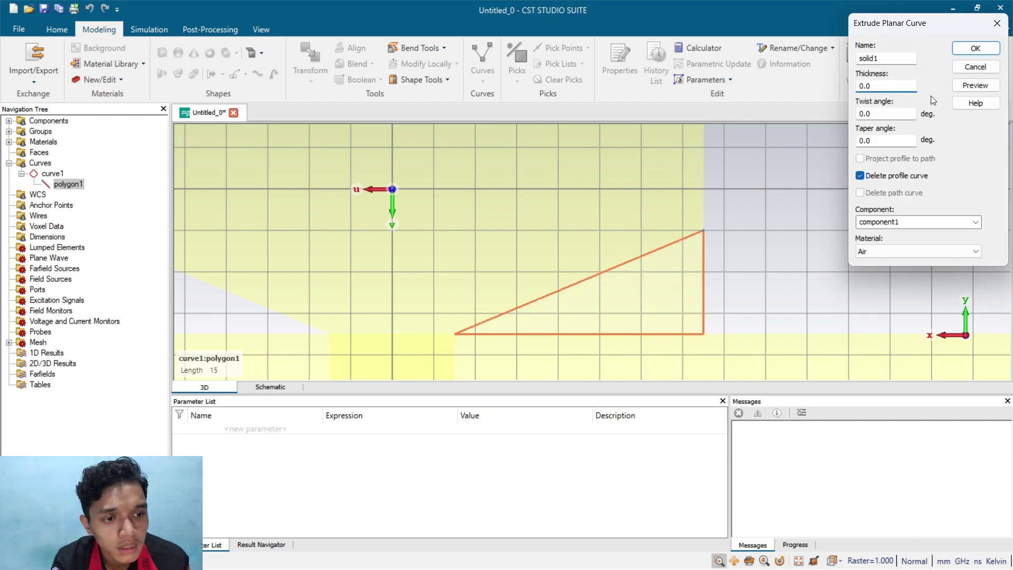
text(4)
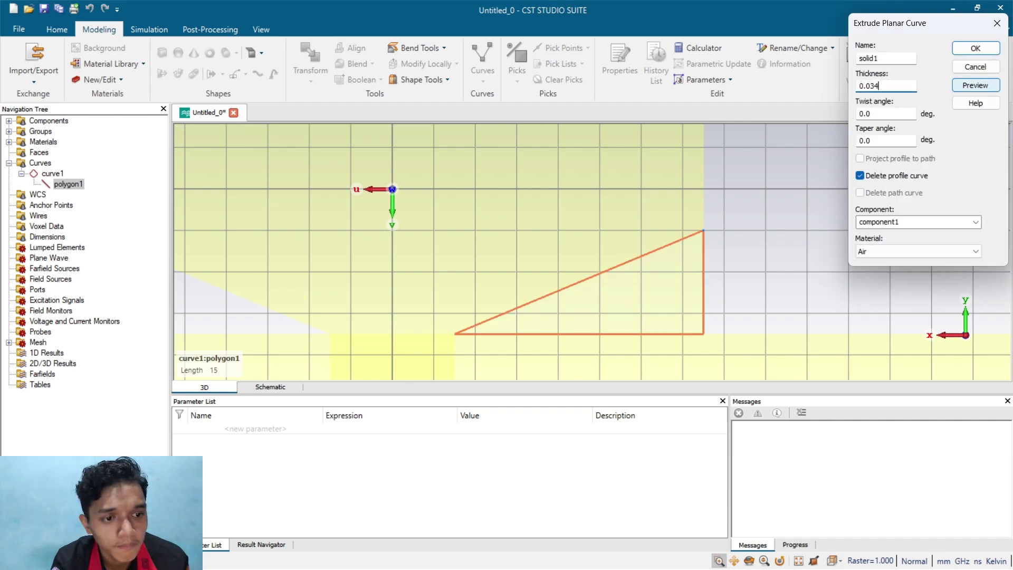
click(967, 88)
key(Return)
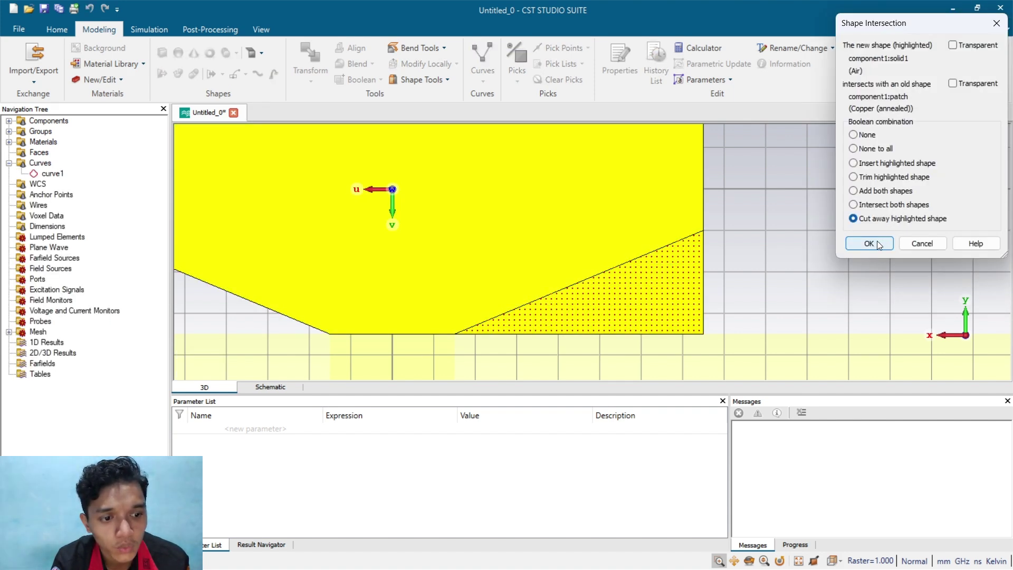
click(878, 241)
Create a rectangle curve in curve1 on the patch, spanning U from 2 to 6 and V from -3 to -1
scroll(433, 193, up, 1)
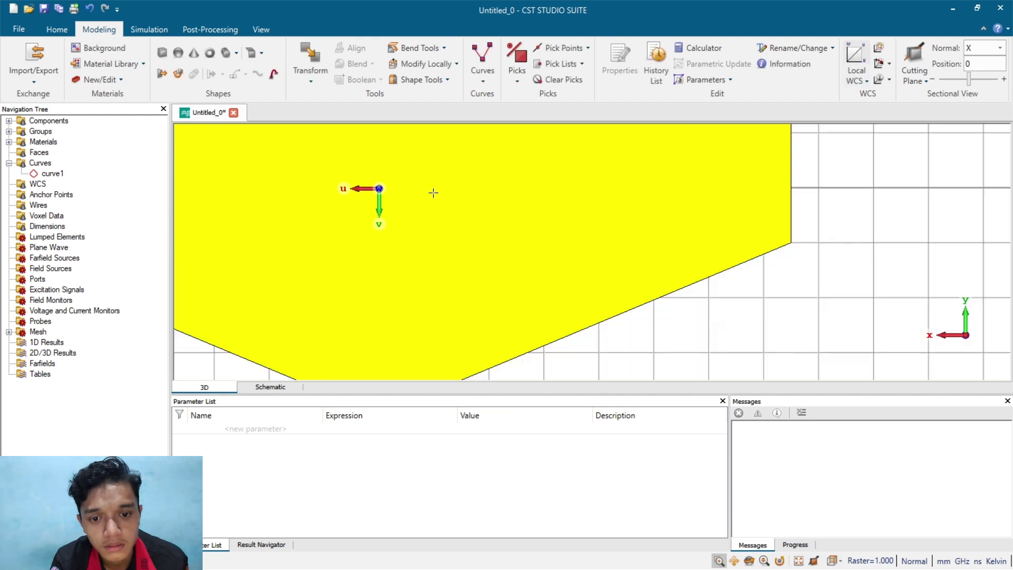
scroll(434, 193, up, 1)
scroll(432, 193, down, 3)
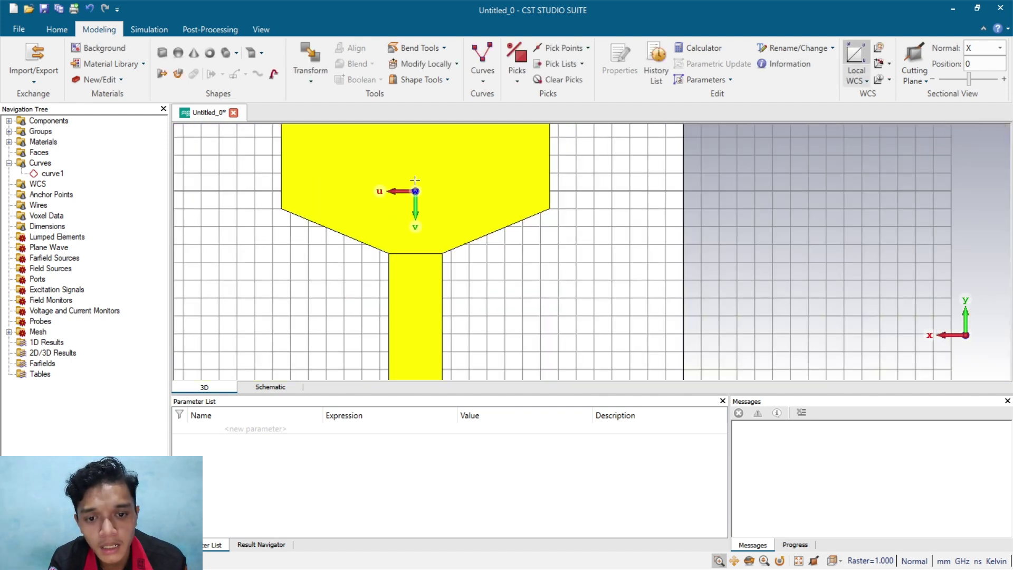
click(491, 77)
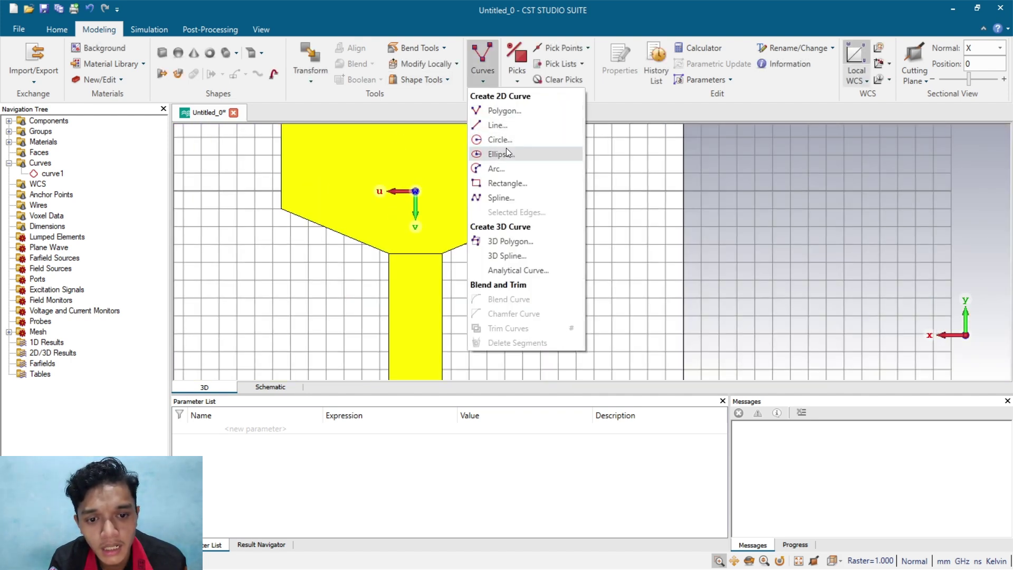
click(500, 183)
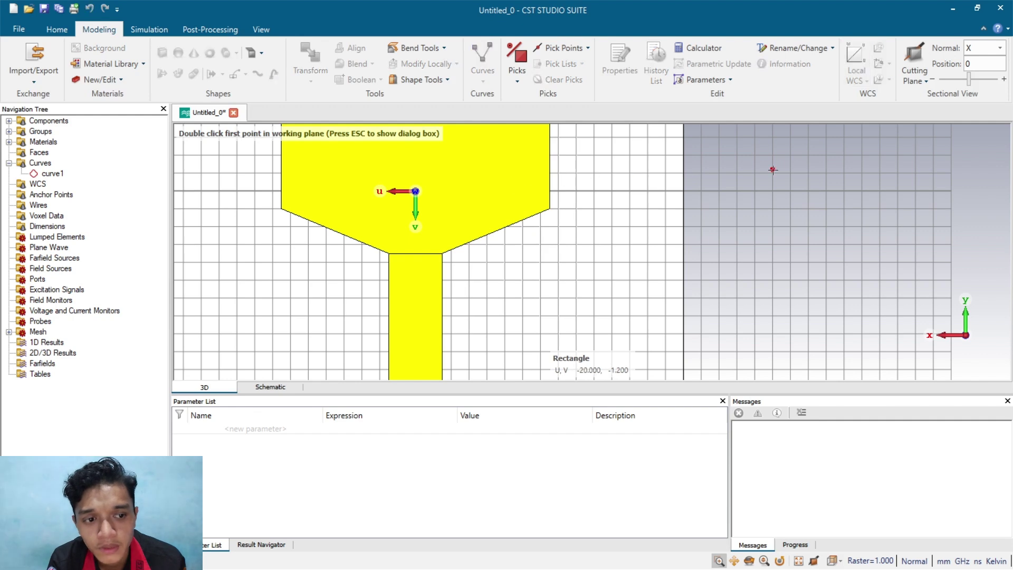
key(Escape)
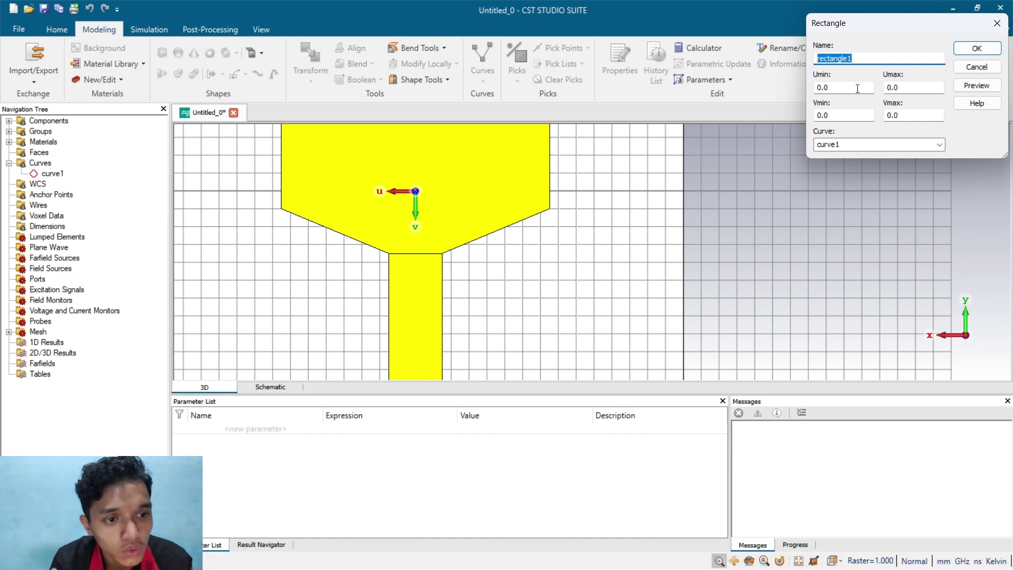
key(Tab)
text(2)
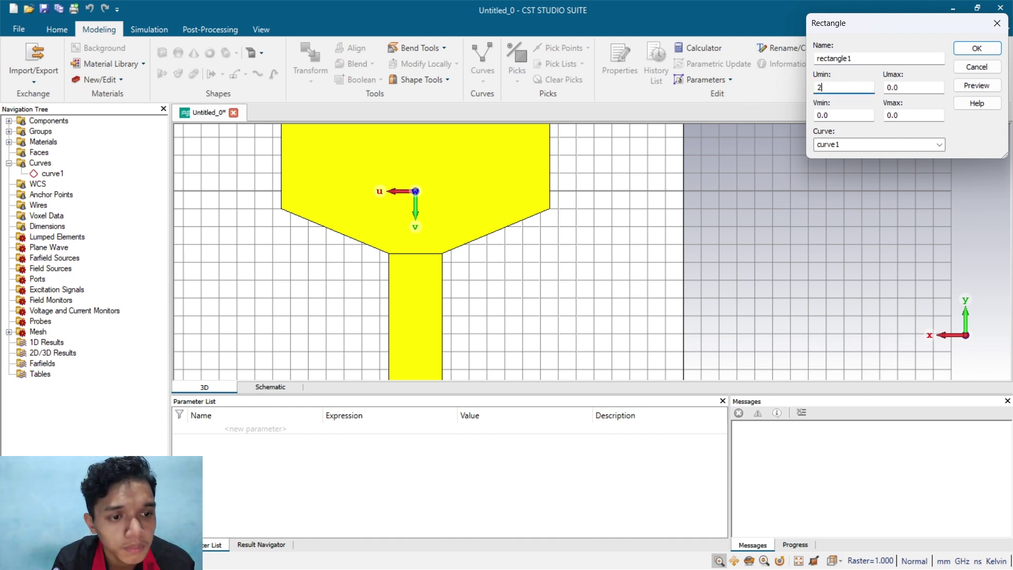
key(Tab)
text(6)
key(Tab)
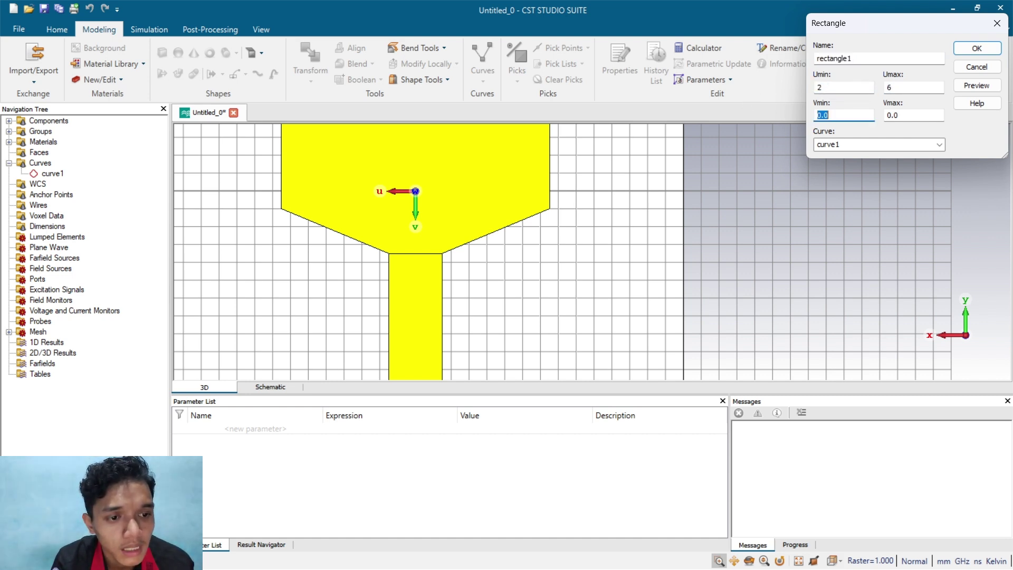
text(-3)
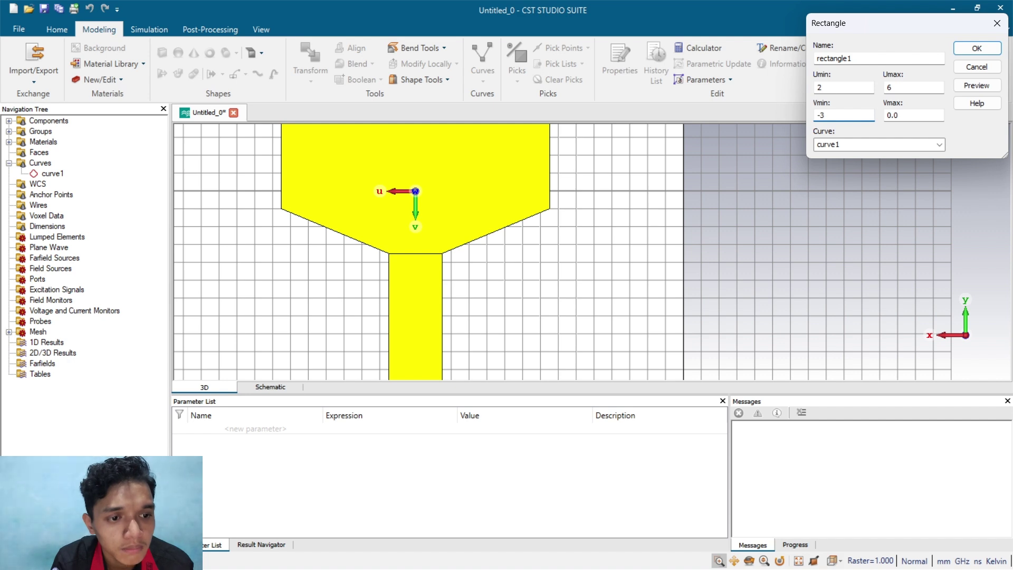
key(Tab)
text(-)
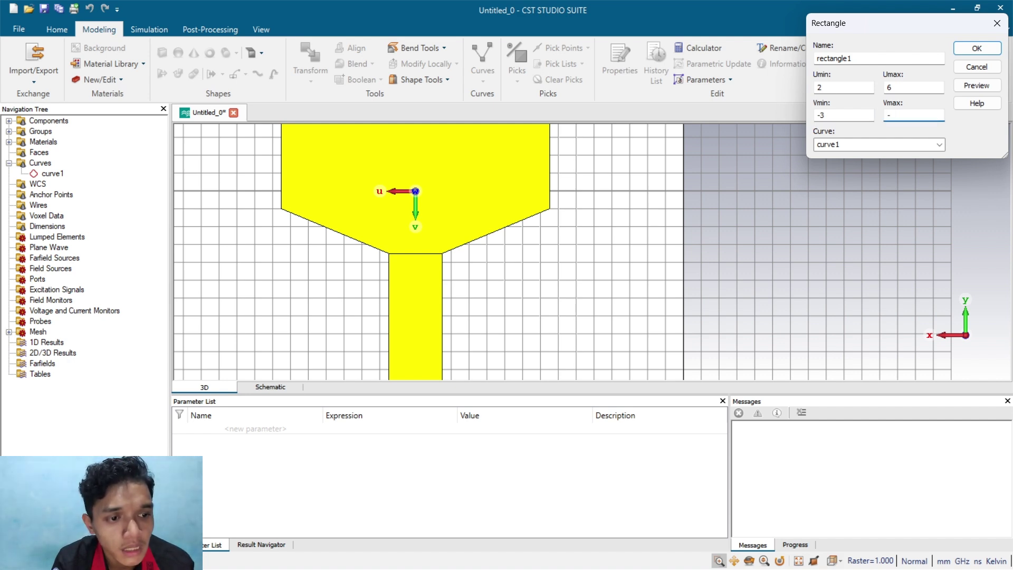
text(1)
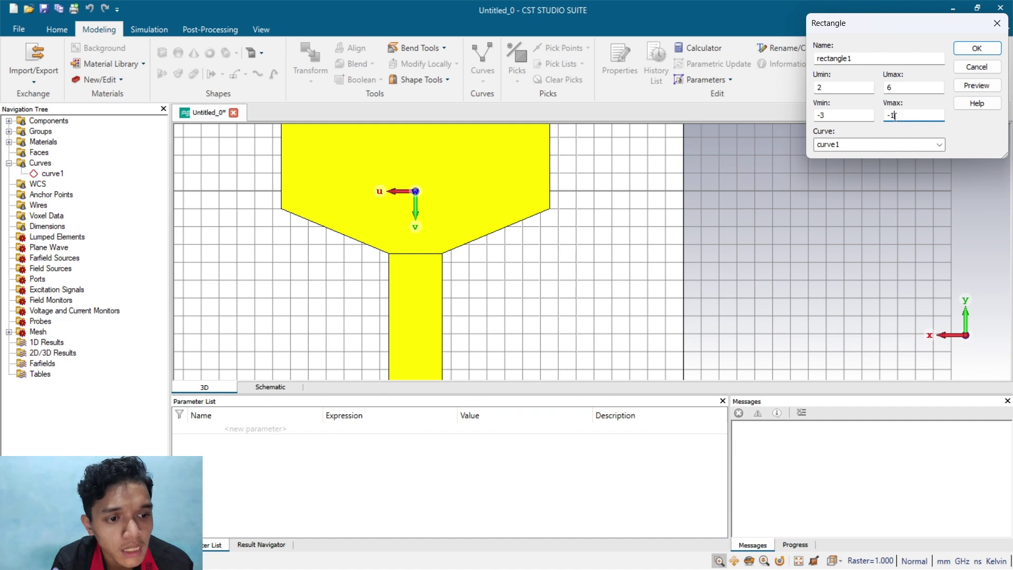
click(975, 48)
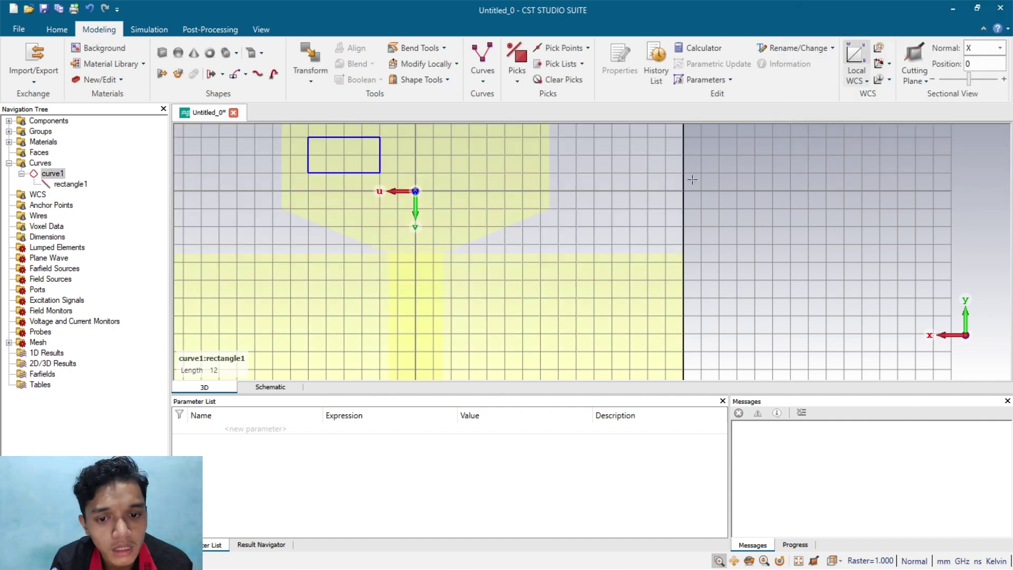
Apply a Translate transform to the rectangle1 curve on the patch
click(800, 560)
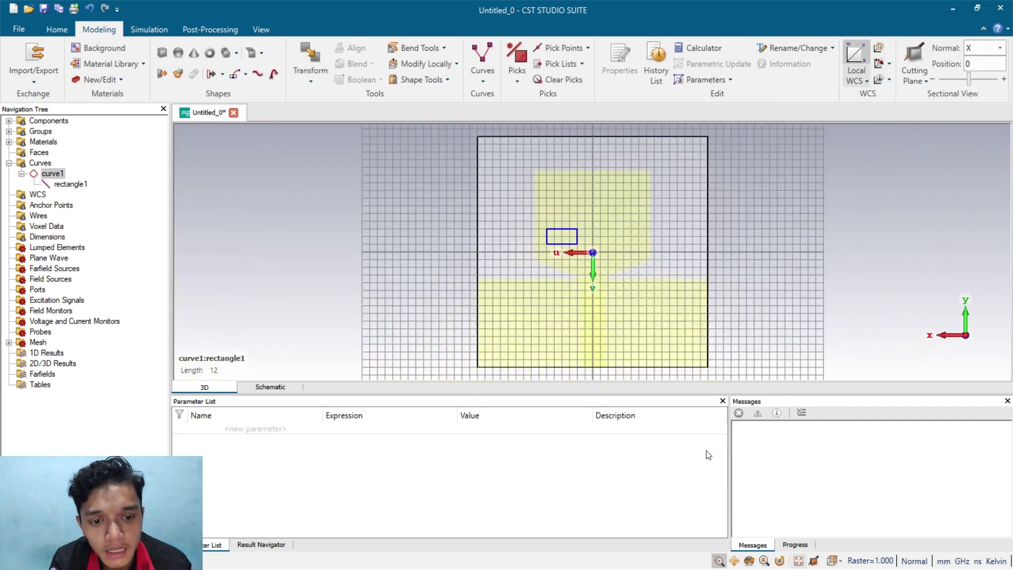
scroll(565, 261, up, 2)
scroll(565, 261, up, 1)
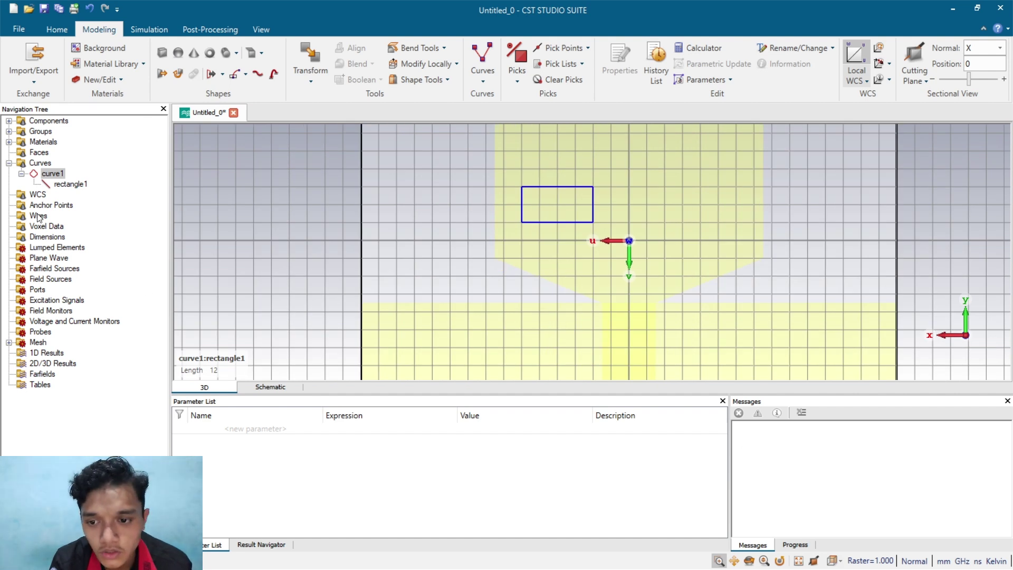
click(63, 184)
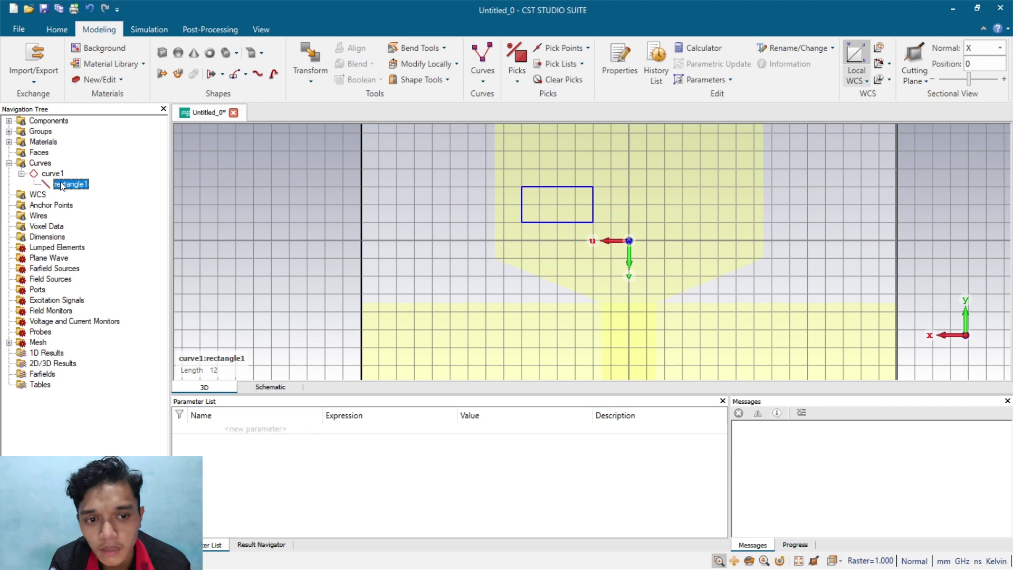
right_click(62, 184)
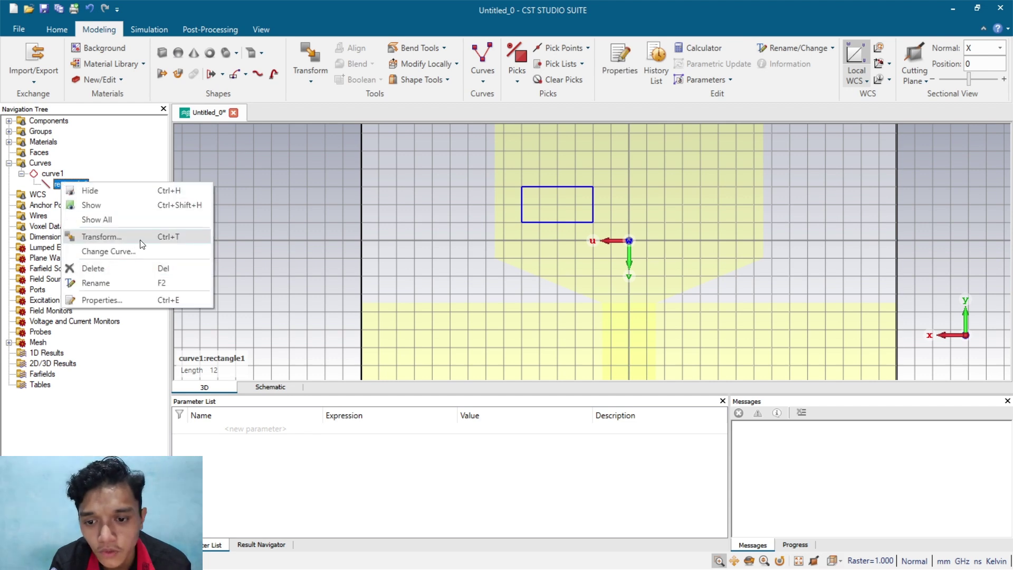
click(101, 236)
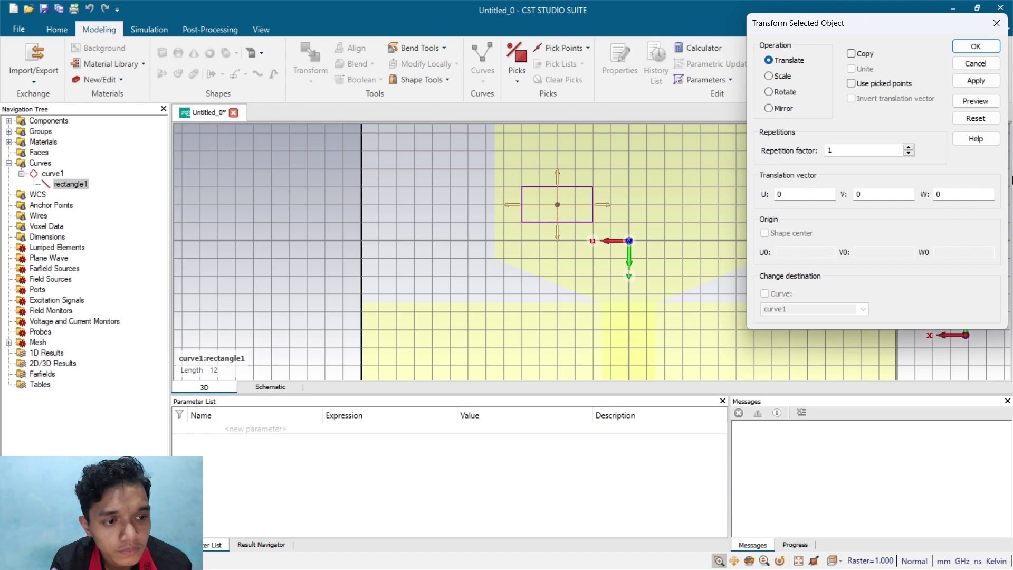
click(977, 48)
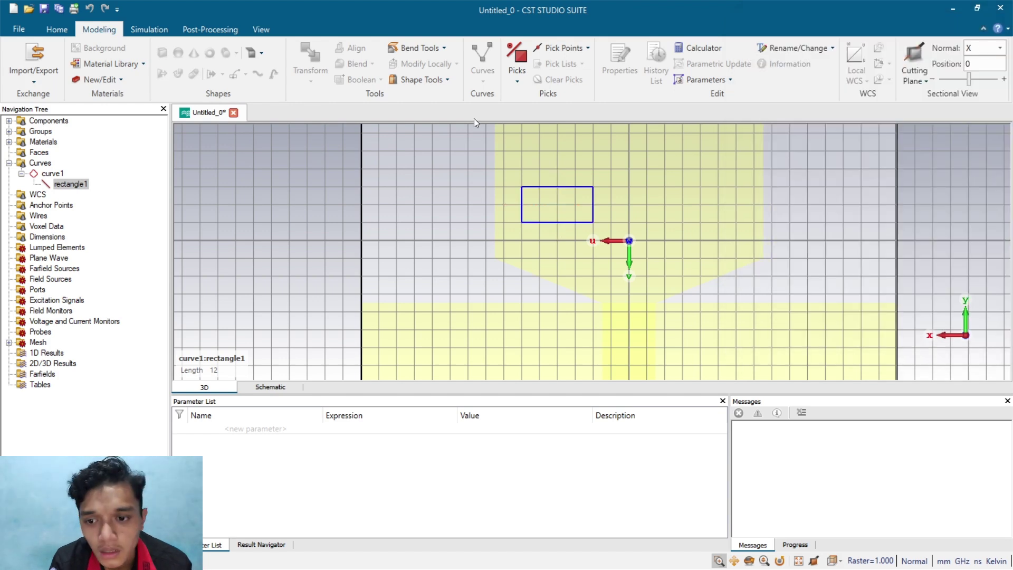
Extrude the rectangle1 profile in Air with a thickness of 0.035 and cut the highlighted shape away from the patch
click(212, 73)
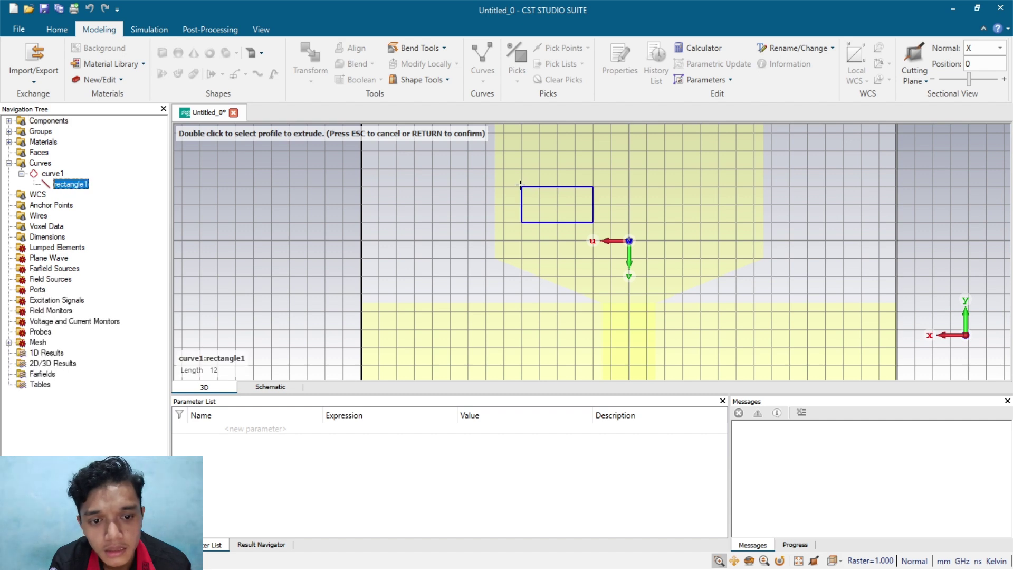
double_click(558, 188)
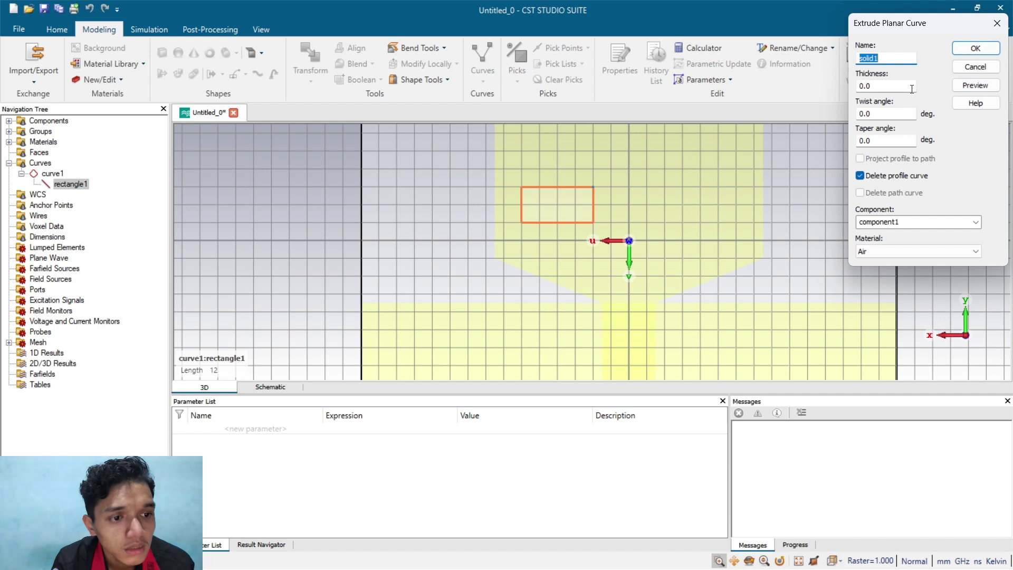
key(Tab)
text(35)
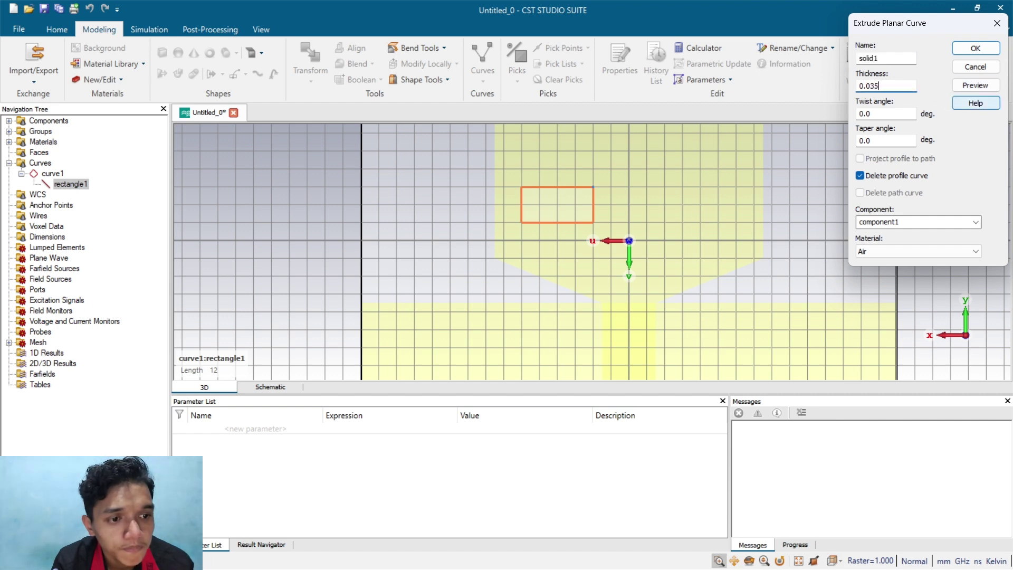
click(975, 49)
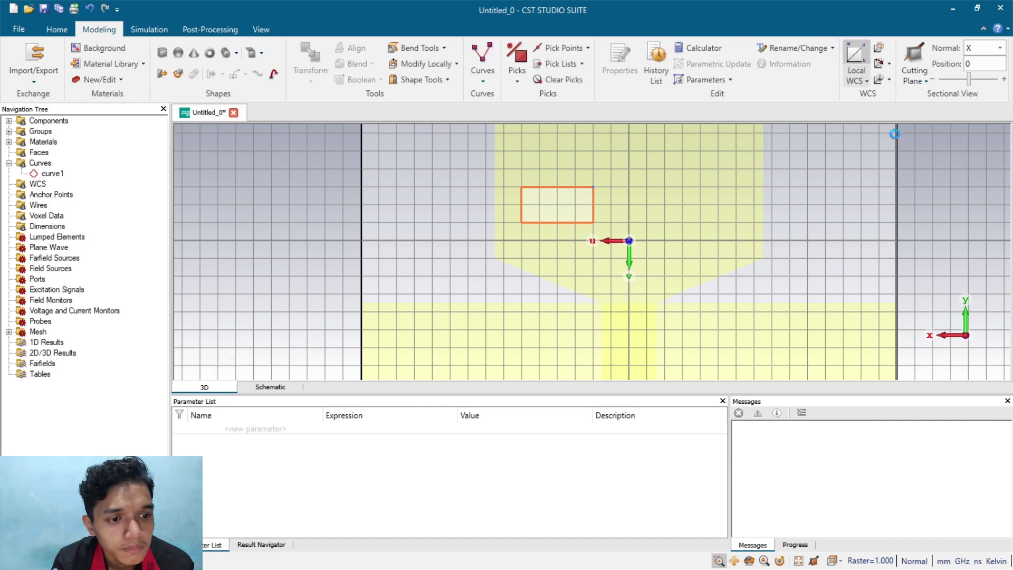
click(879, 218)
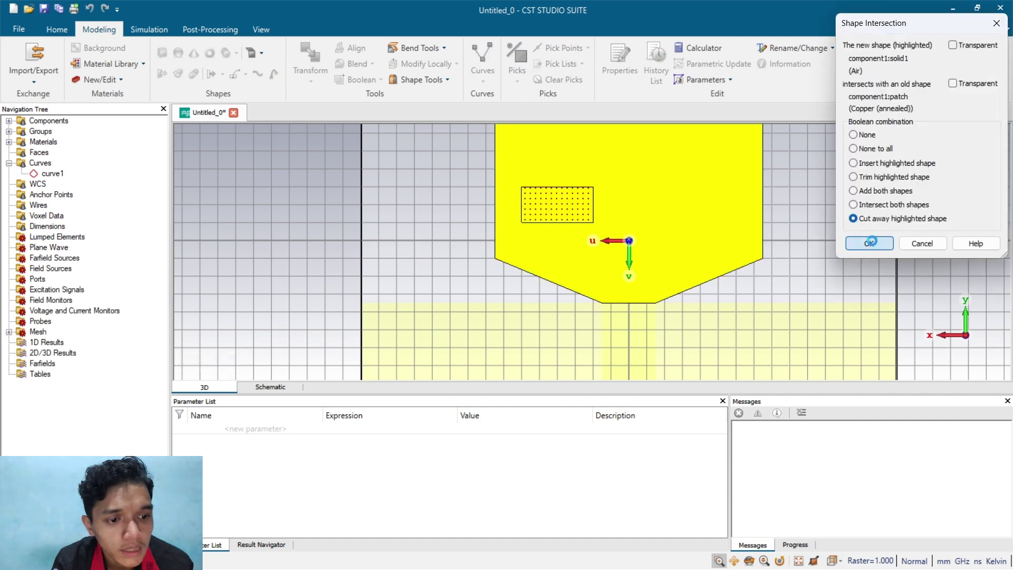
click(872, 242)
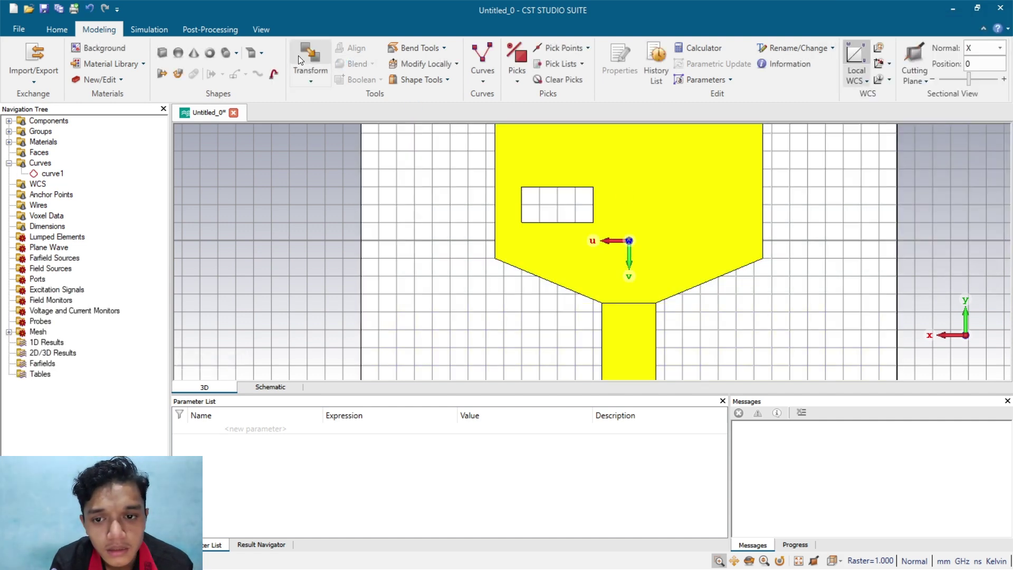
Try to create a second rectangle curve in curve1 with Umin -2, Umax -6, Vmin -3 and Vmax -1
click(477, 78)
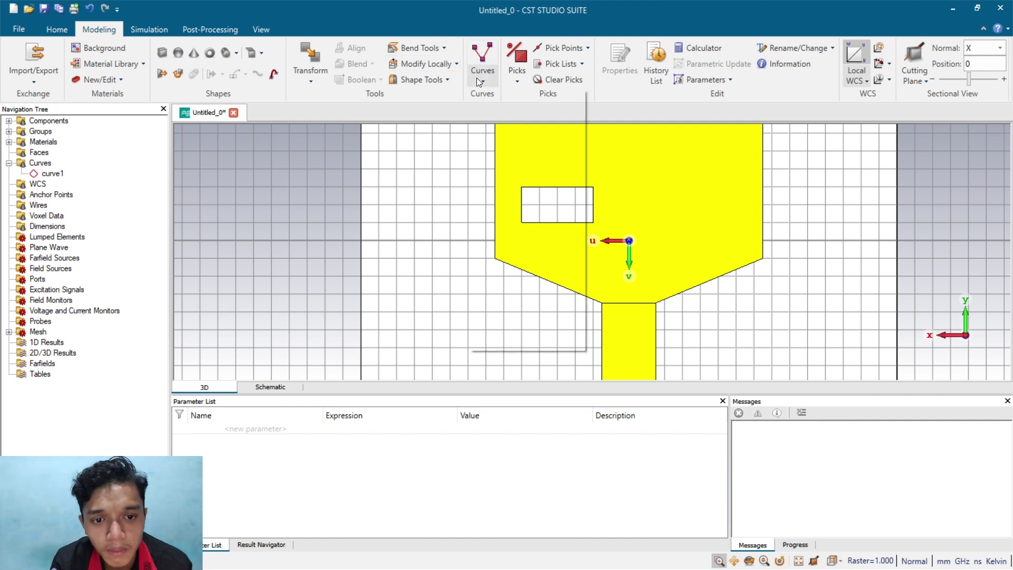
click(503, 179)
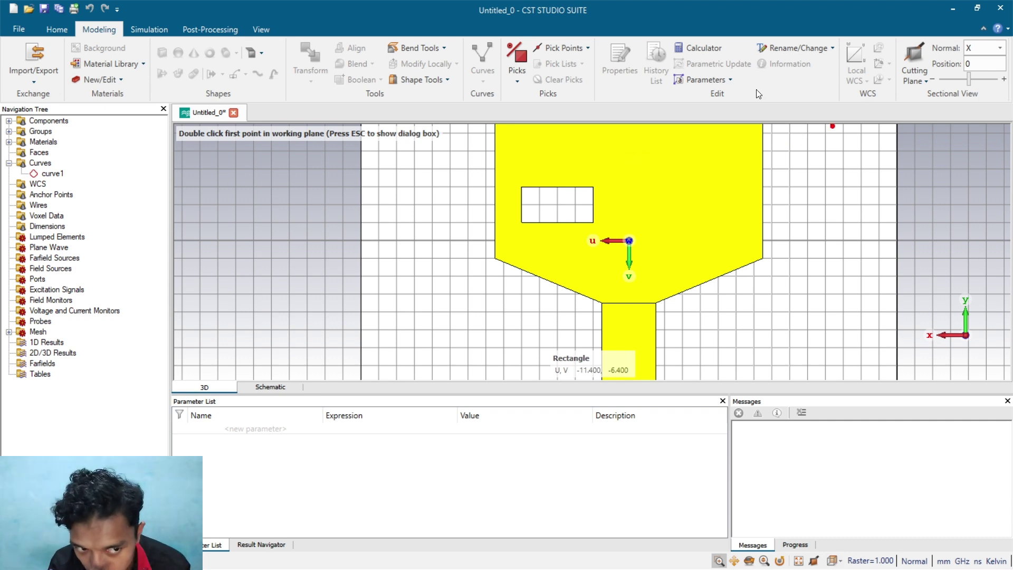
key(Escape)
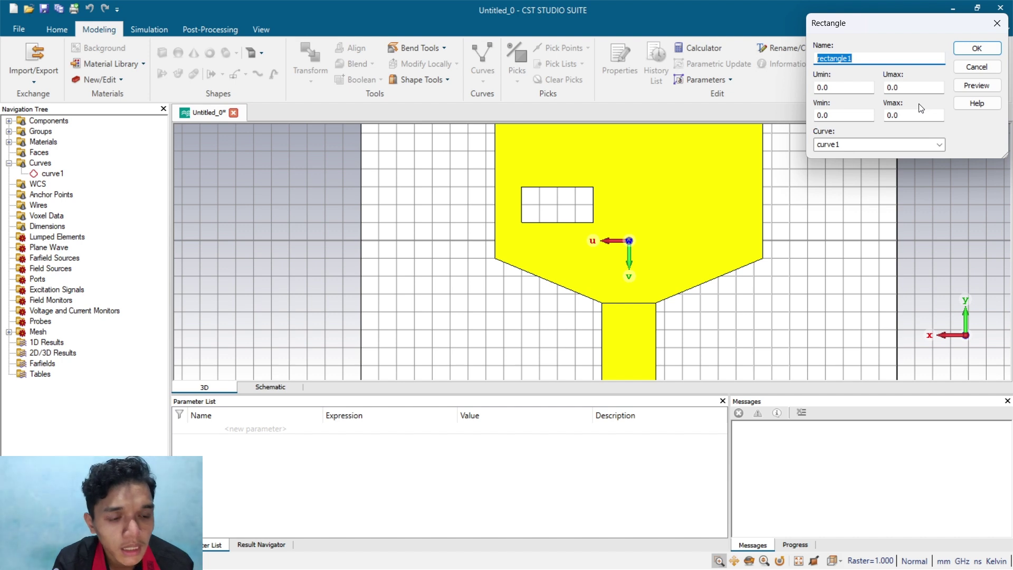
click(852, 88)
key(BackSpace)
key(BackSpace)
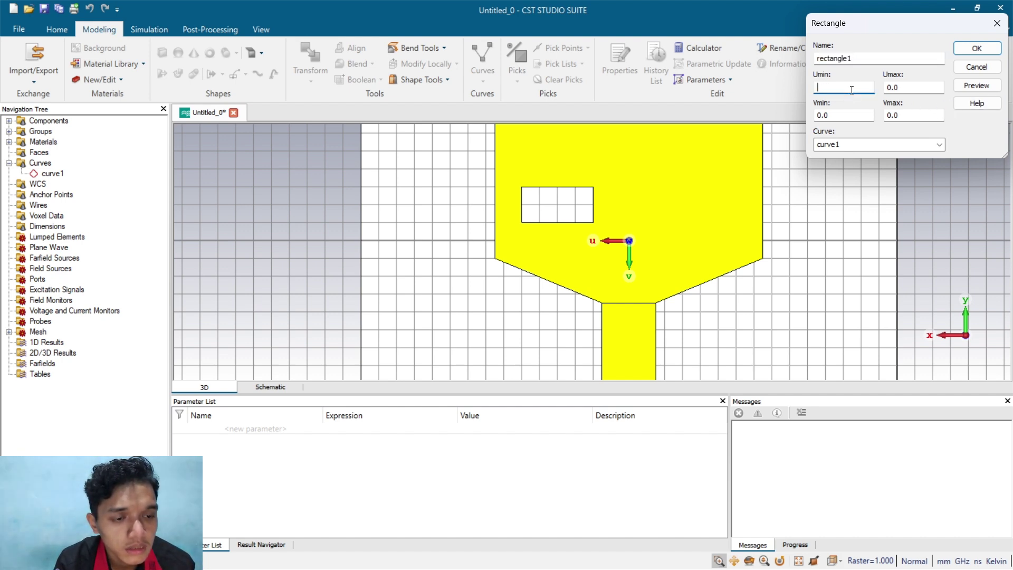
key(Tab)
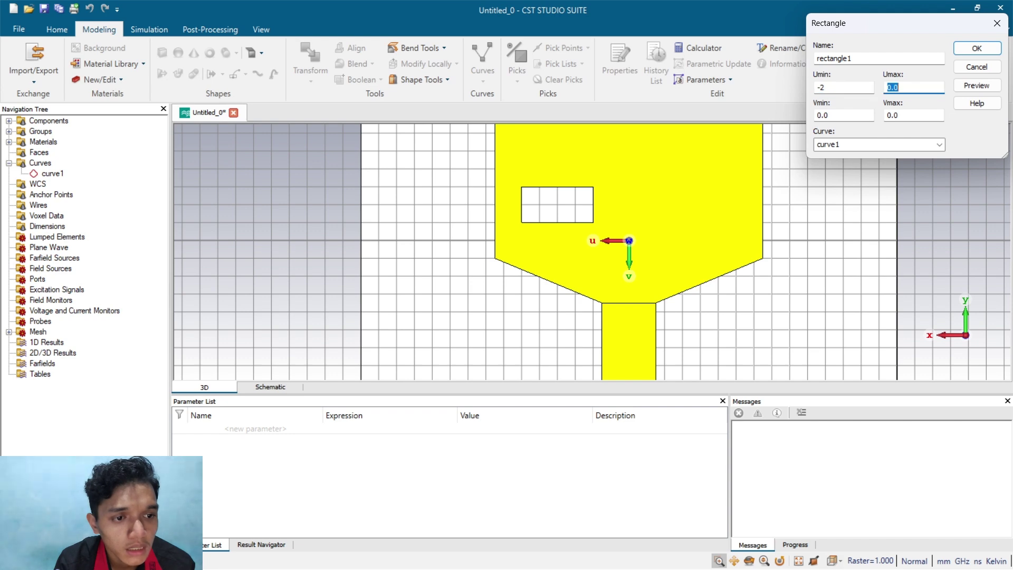
text(-56)
key(Tab)
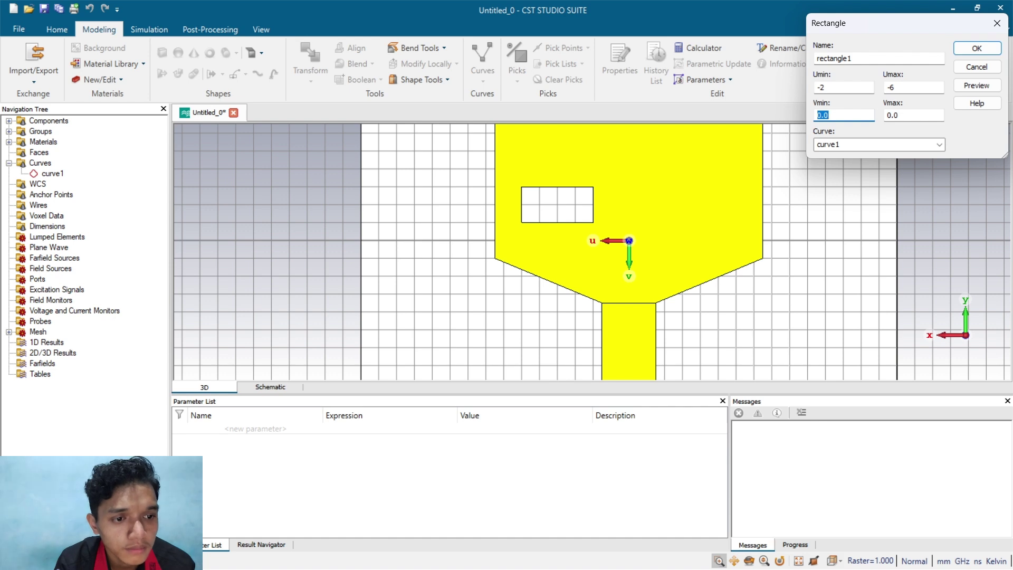
text(-3)
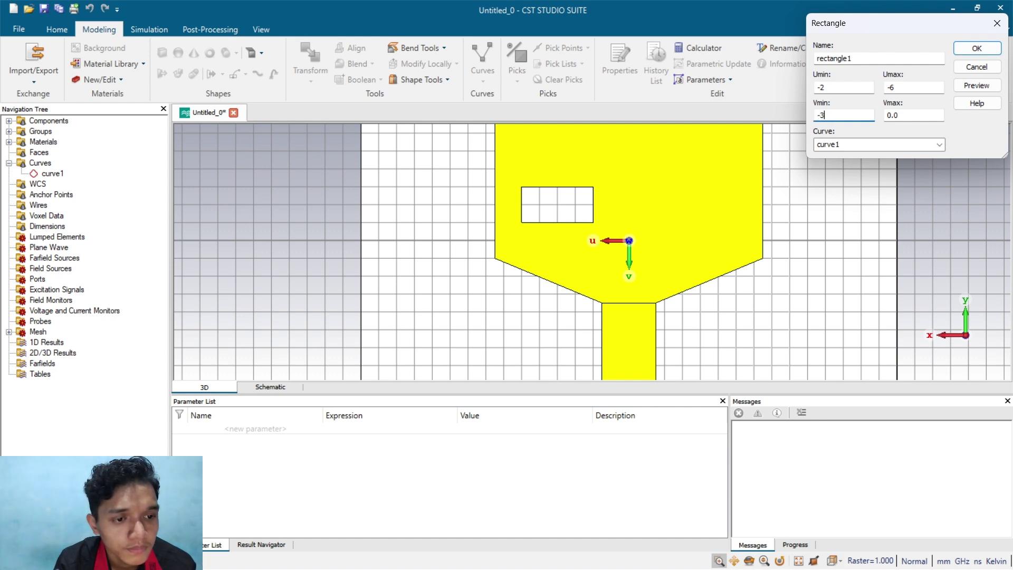
key(Tab)
text(-1)
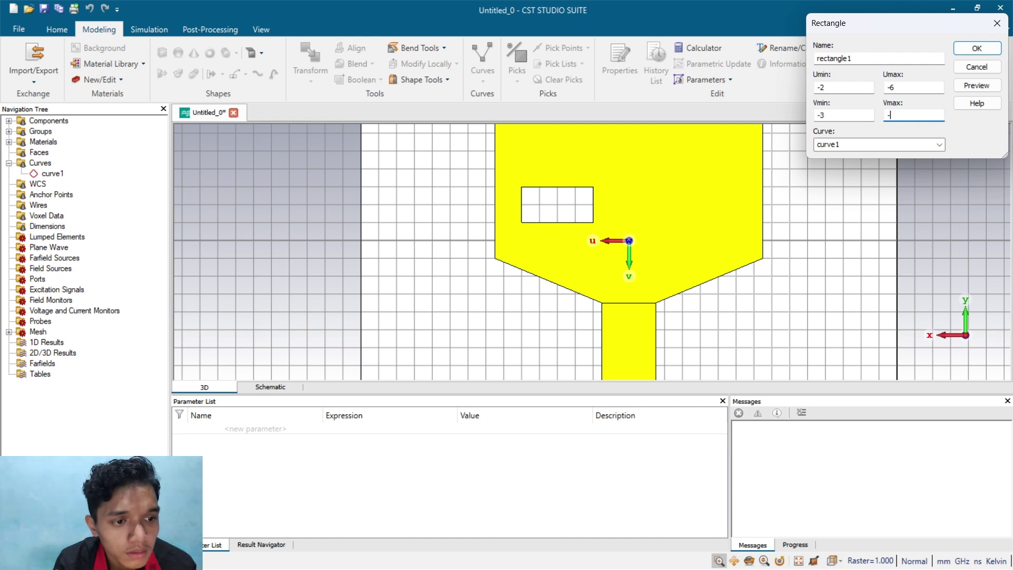
click(959, 48)
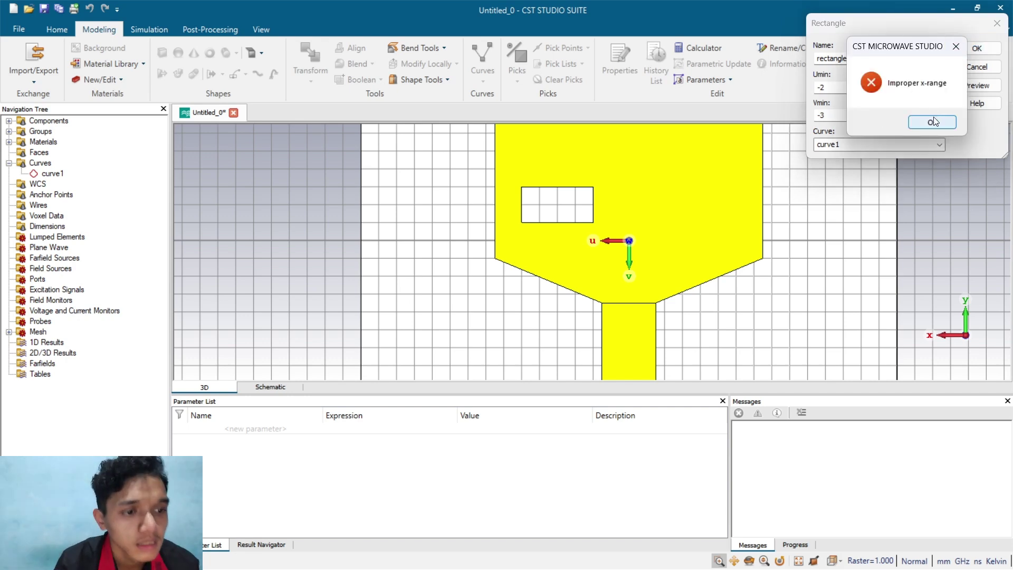
click(958, 45)
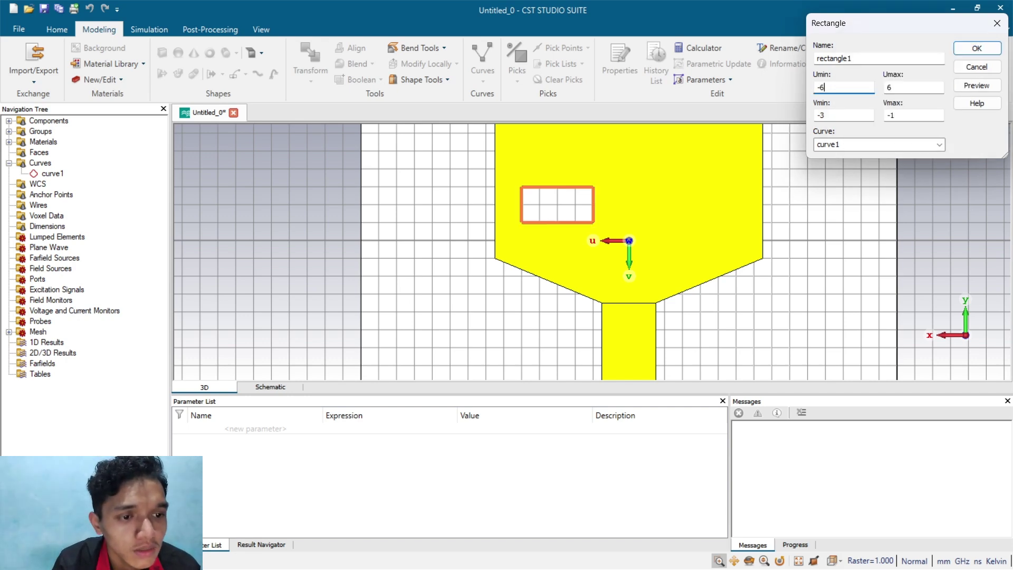
Correct the rectangle's U range to -6 through -2, preview it and create the curve
key(Tab)
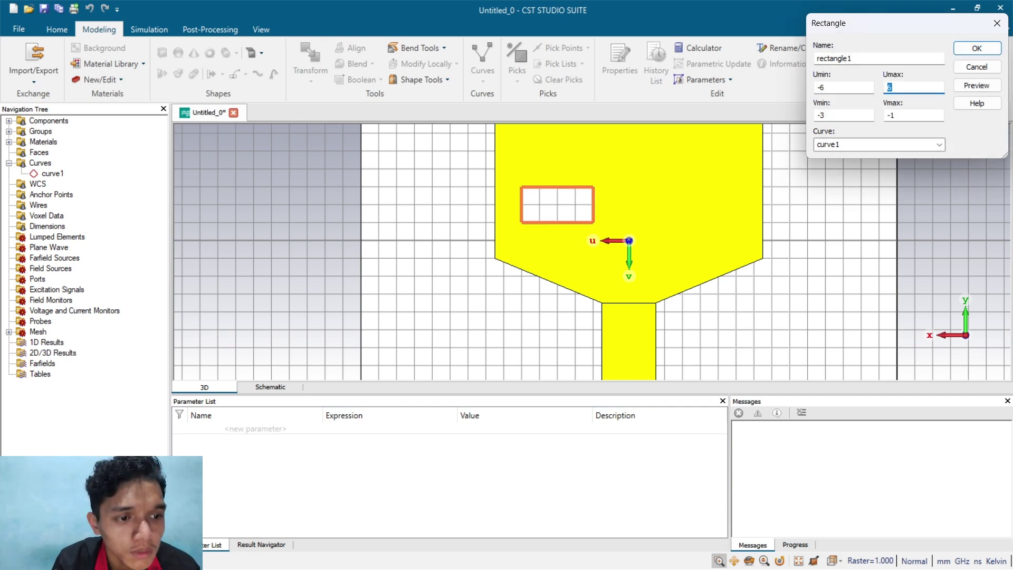
text(-2)
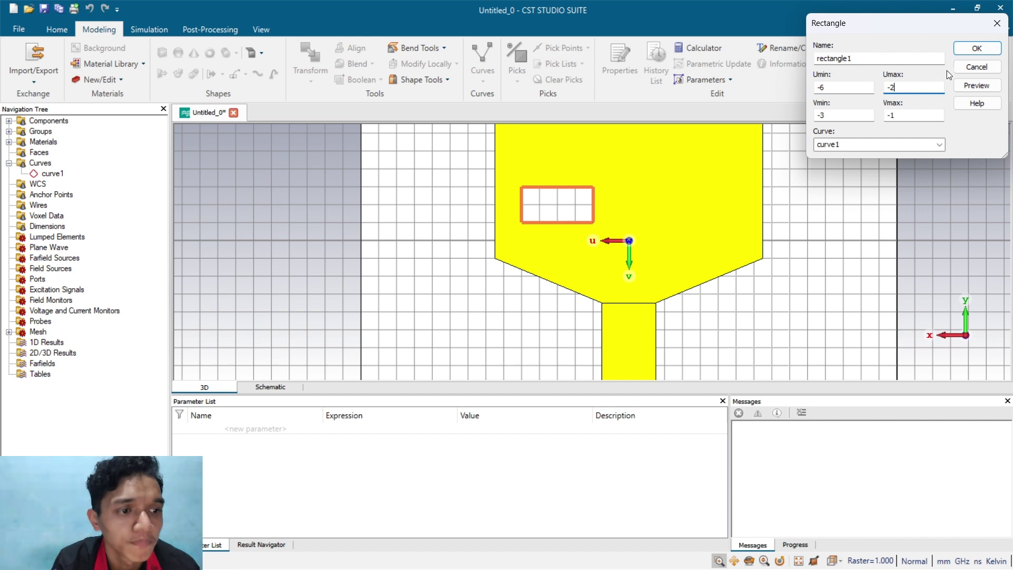
click(975, 86)
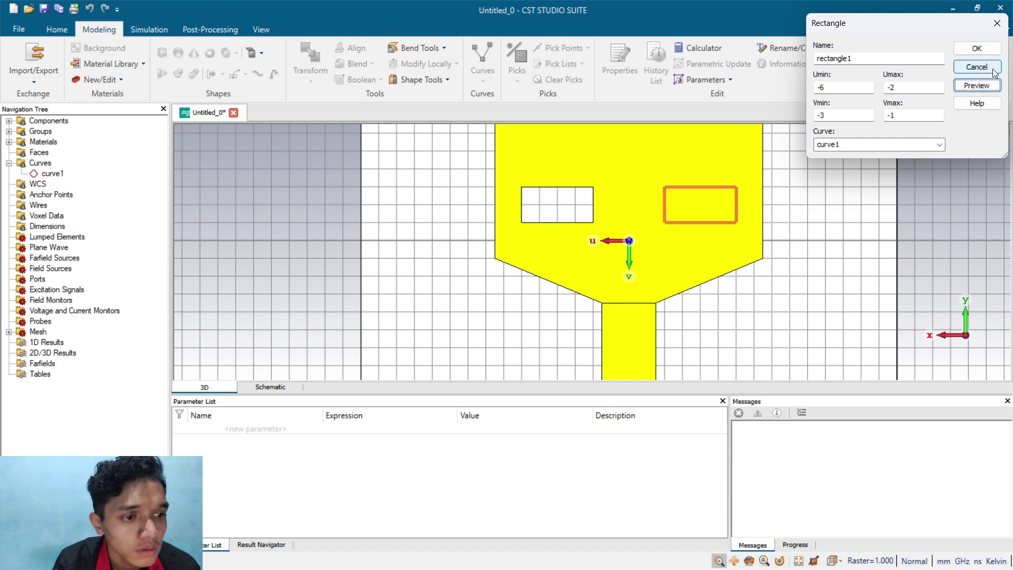
click(991, 51)
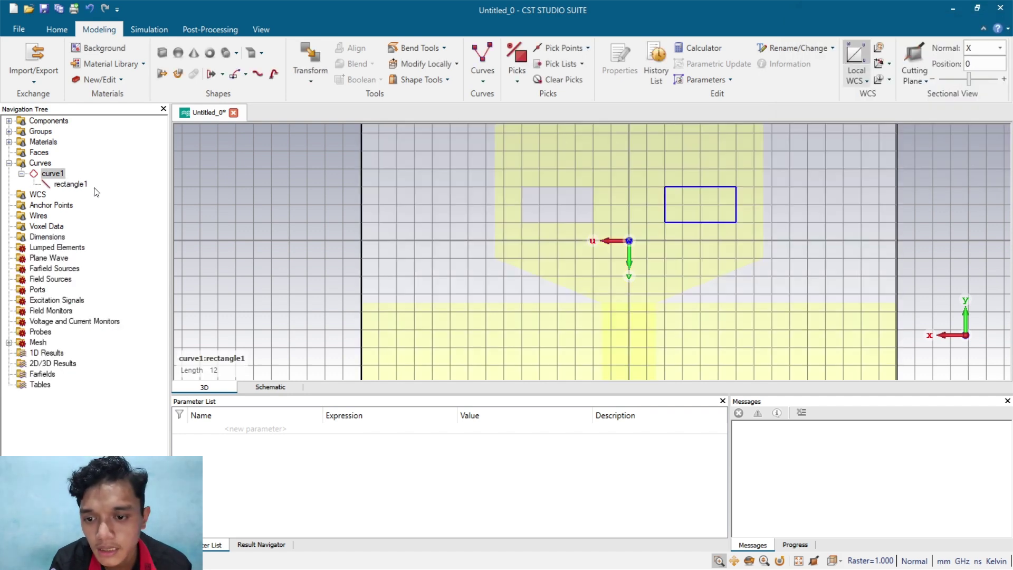
Apply a Translate transform to curve1, containing the second rectangle on the patch
right_click(53, 174)
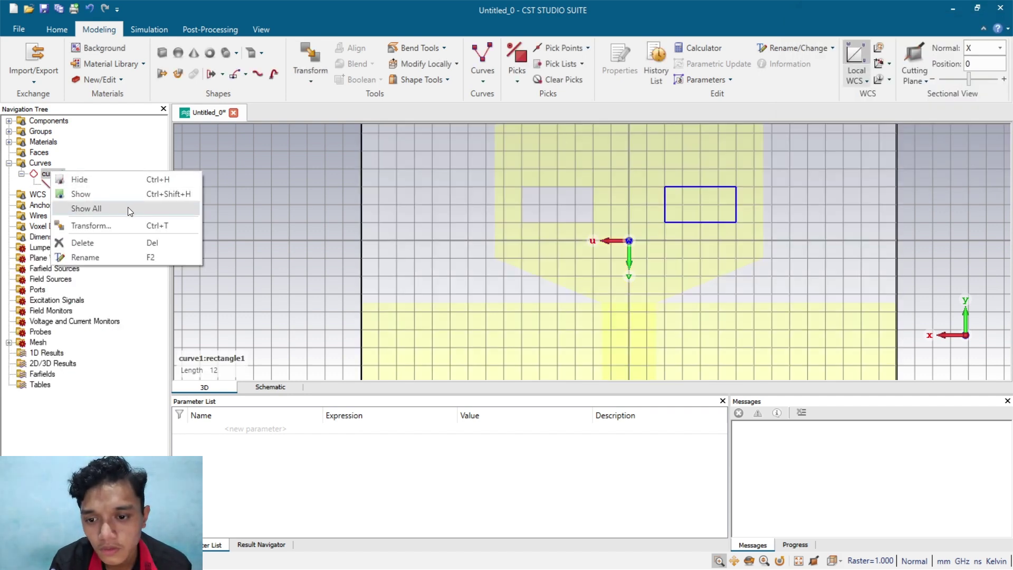
click(128, 208)
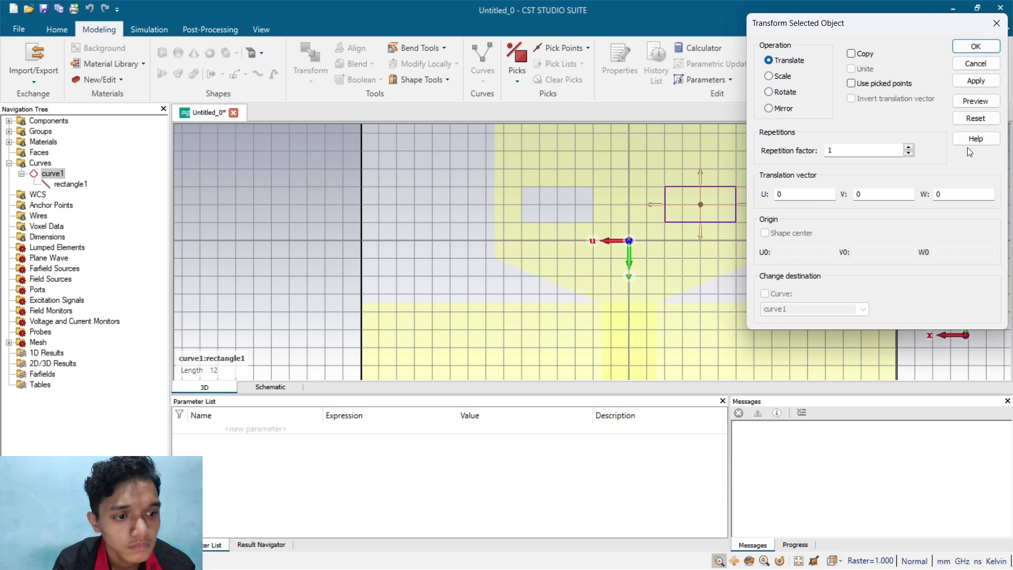
click(962, 51)
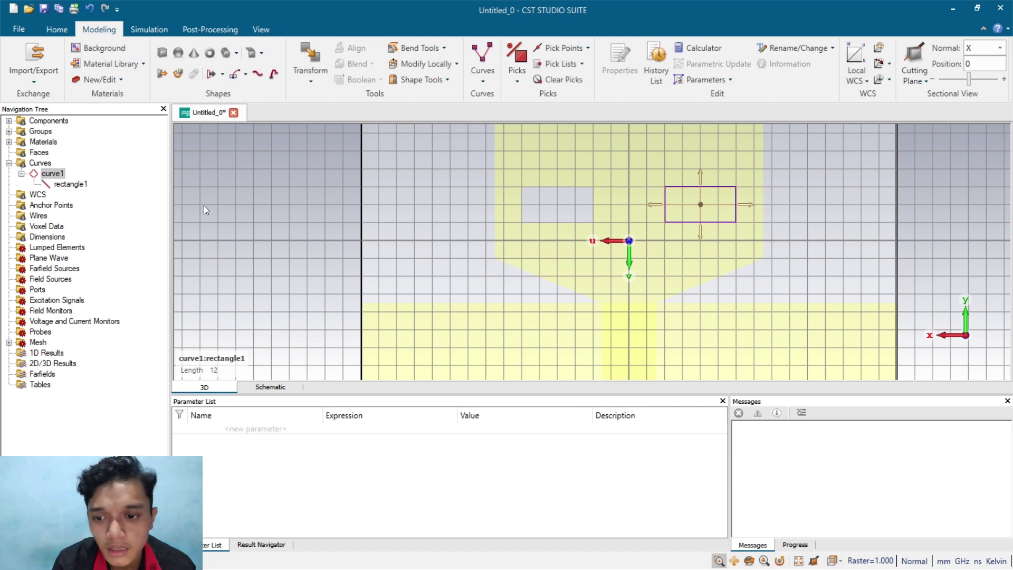
right_click(52, 174)
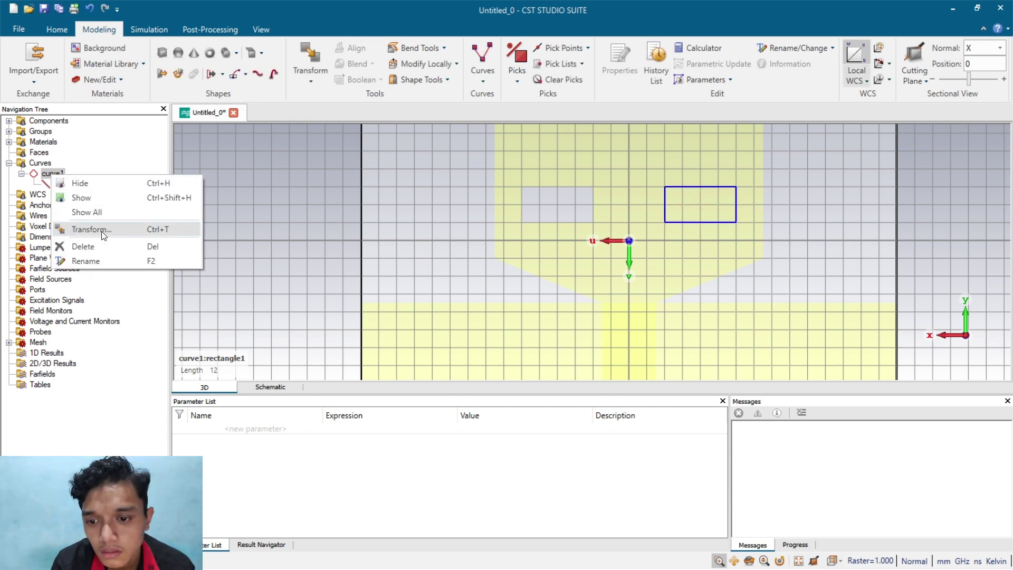
Extrude the second rectangle's profile in Air with a thickness of 0.035, preview it, and cut the highlighted shape away from the patch
click(214, 73)
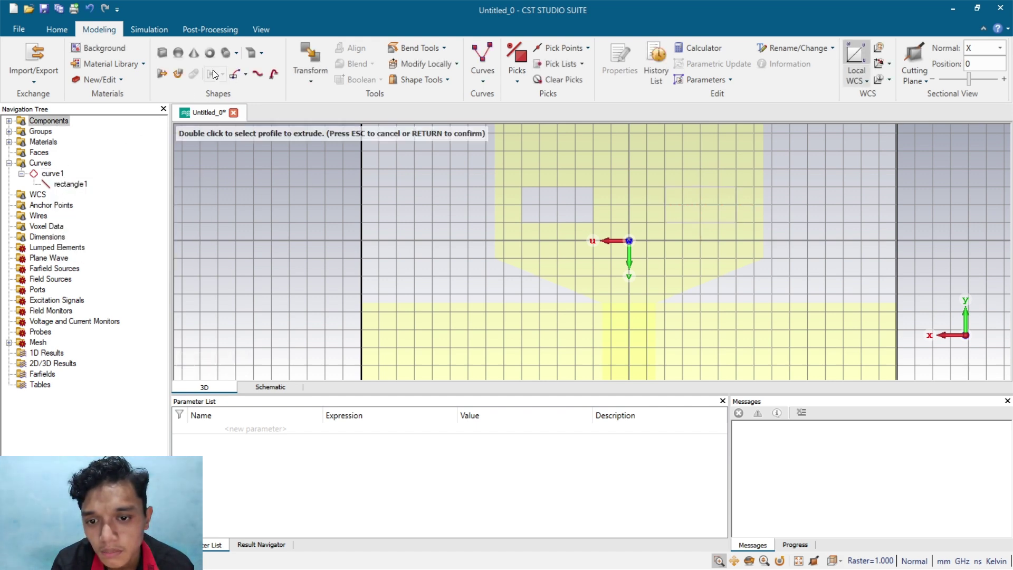
click(63, 184)
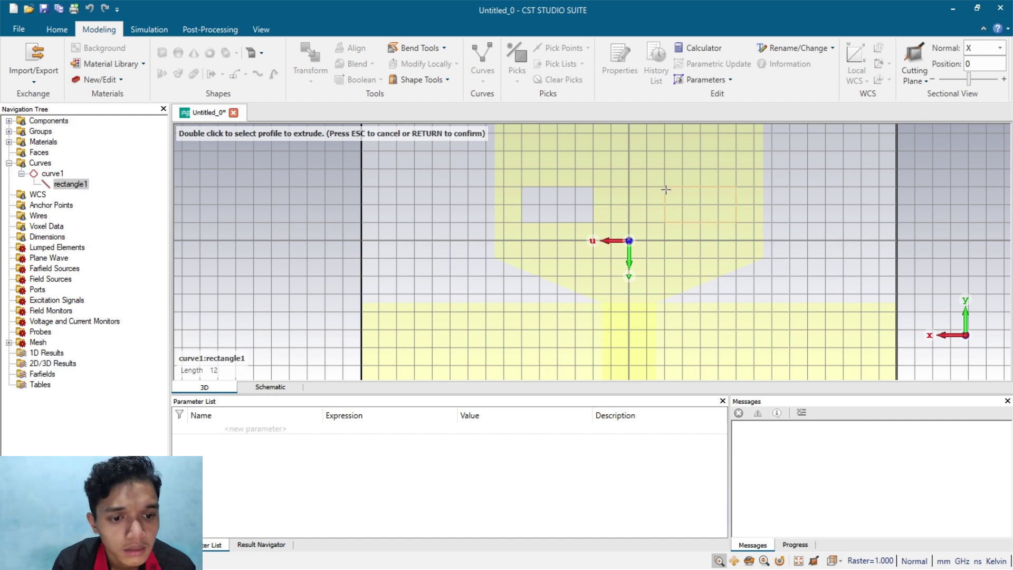
double_click(666, 190)
click(897, 86)
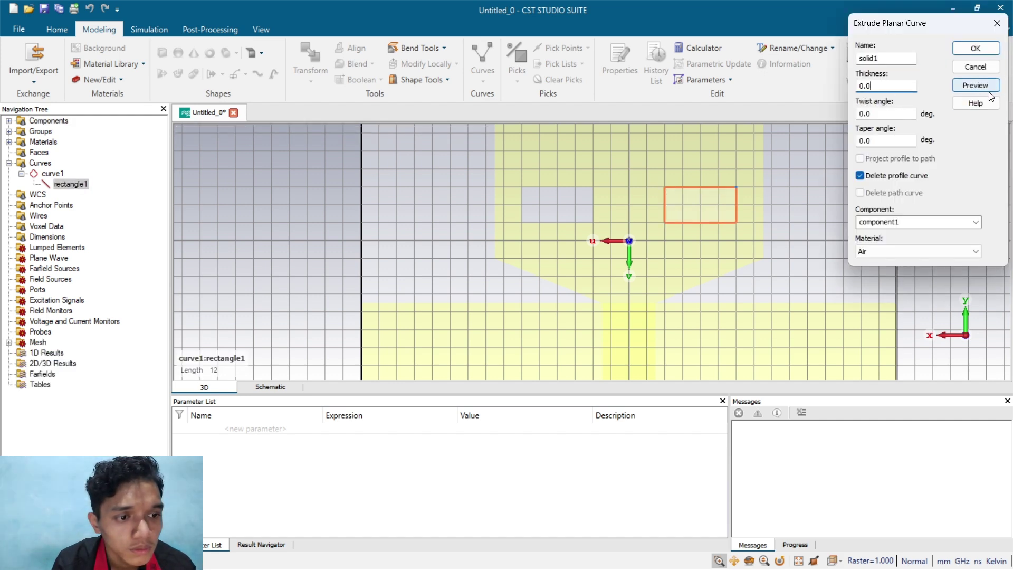
text(35)
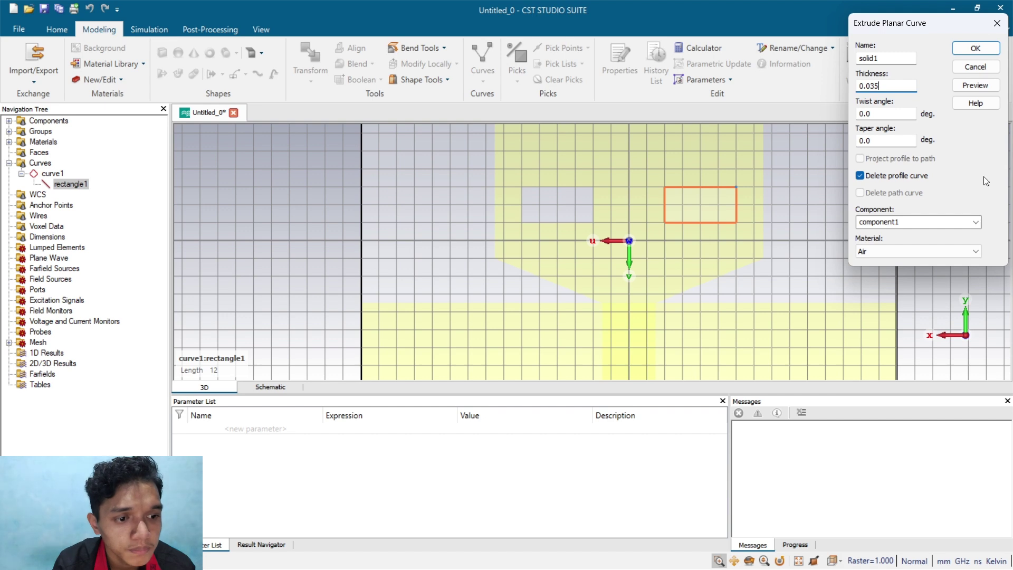
click(975, 85)
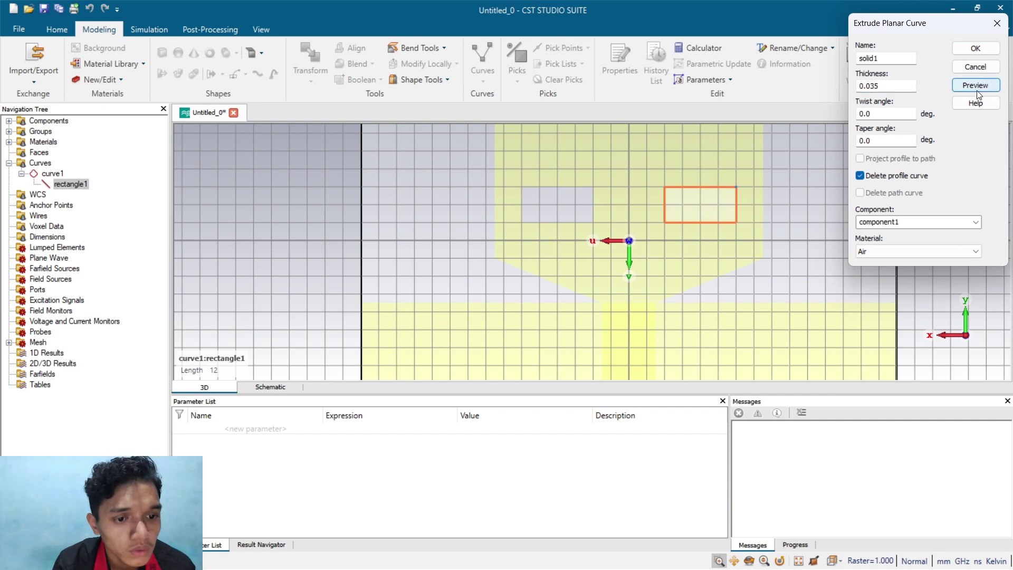
click(987, 49)
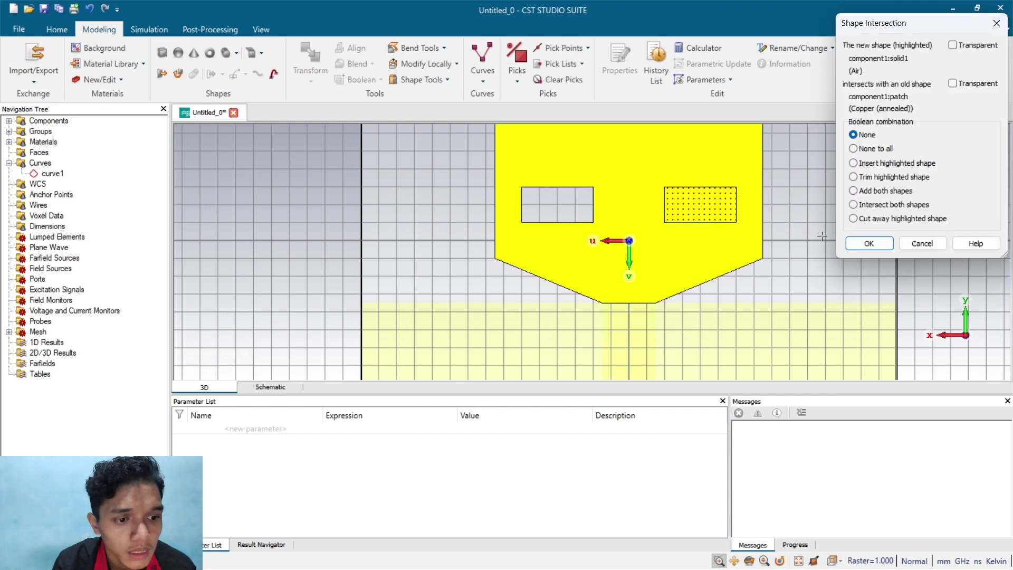
click(872, 219)
click(863, 240)
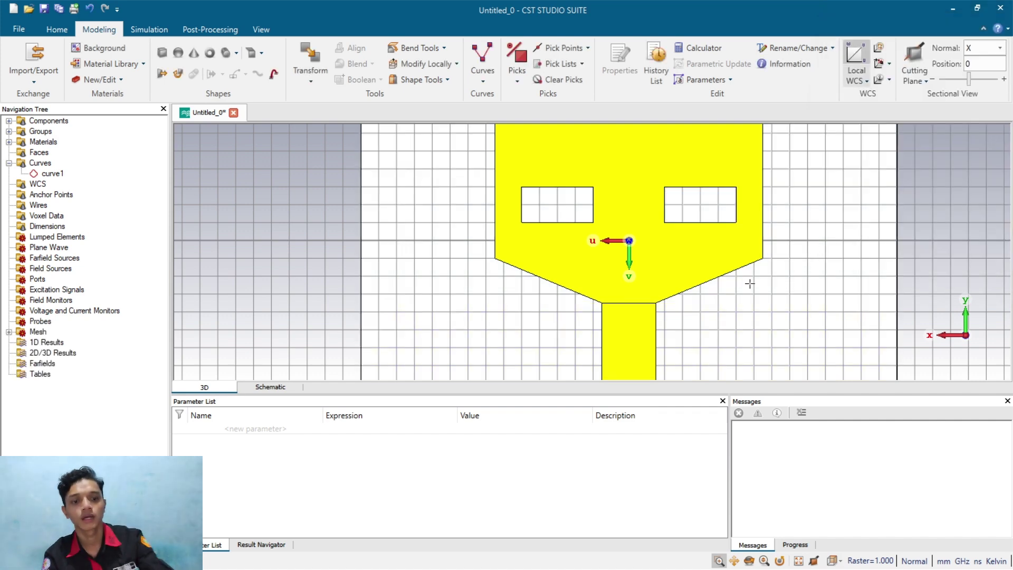
Bring the whole antenna into view and expand component1 to examine its solids
scroll(750, 284, down, 5)
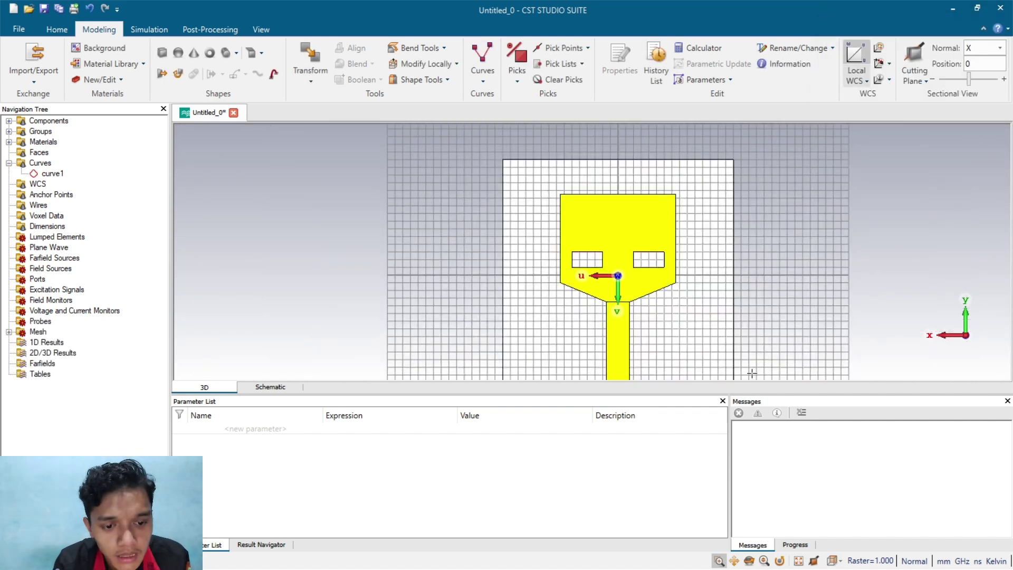
click(735, 561)
drag(627, 326, 627, 298)
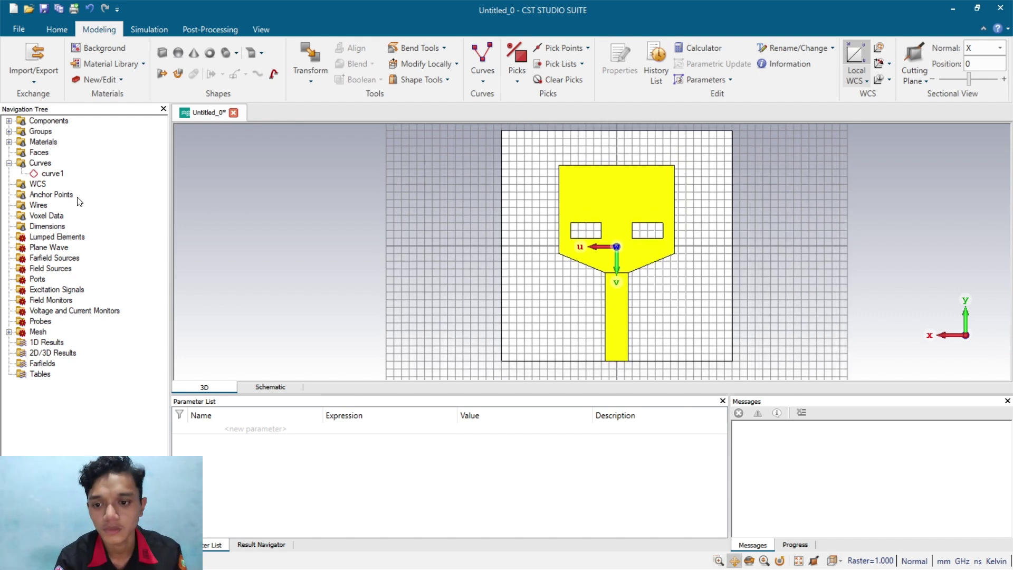
click(9, 121)
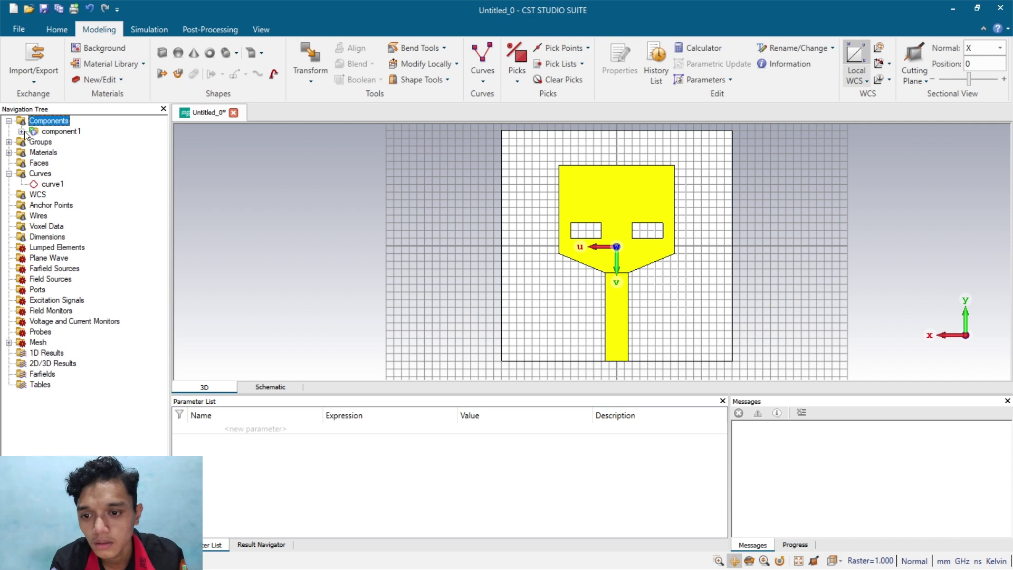
click(22, 131)
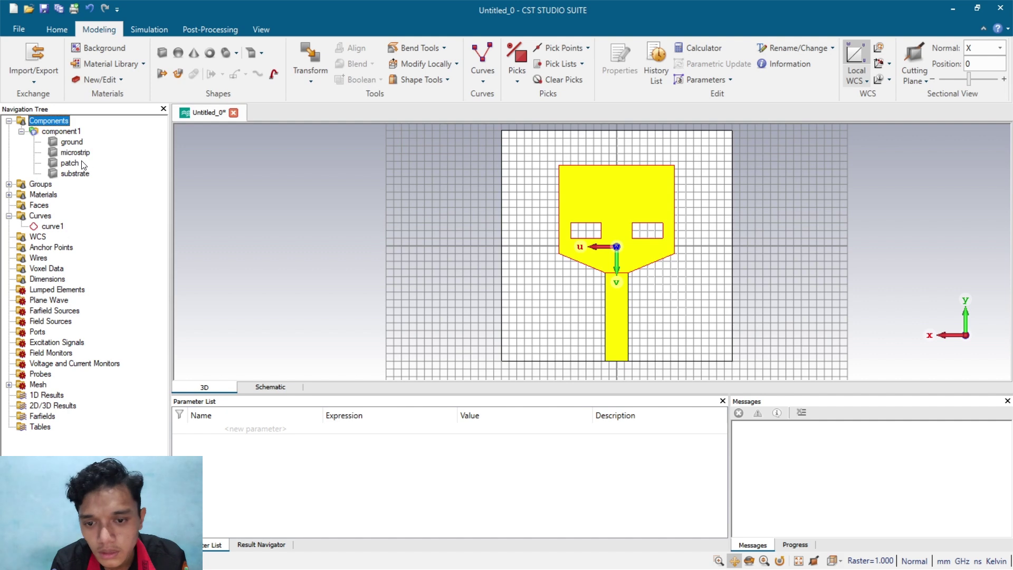
Merge the microstrip feed into the patch with a Boolean Add
click(78, 165)
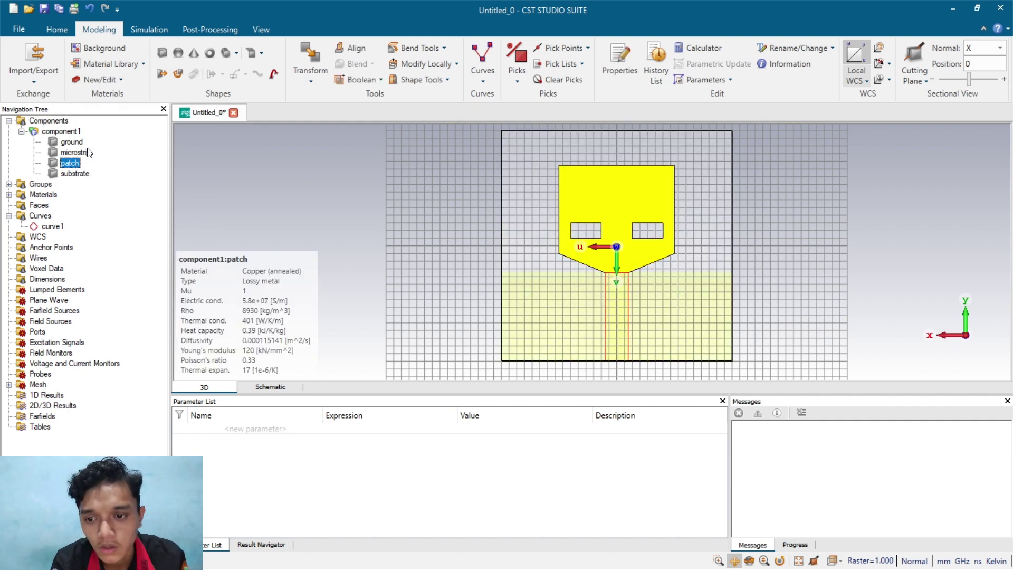
key(plus)
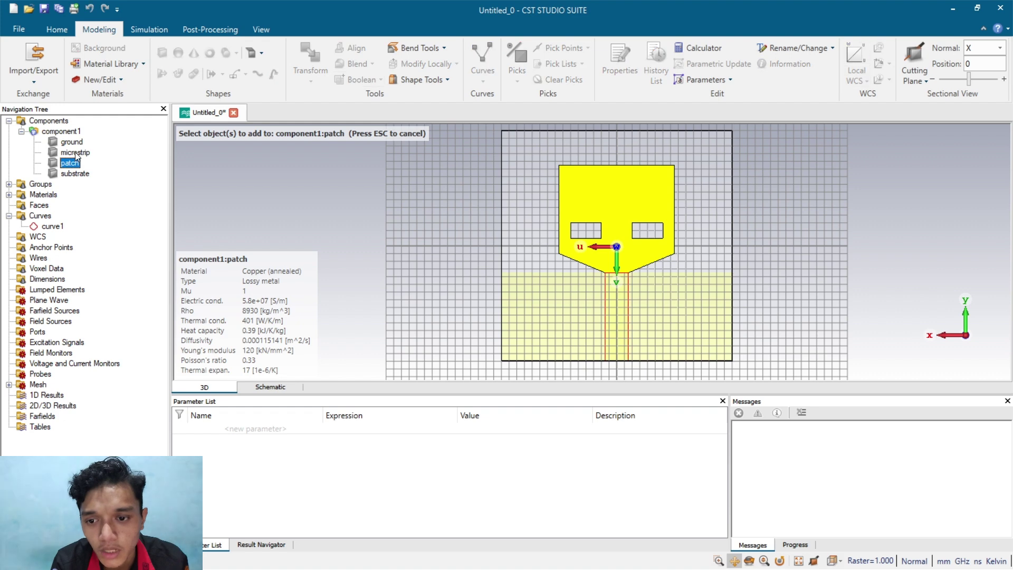
click(75, 153)
key(Return)
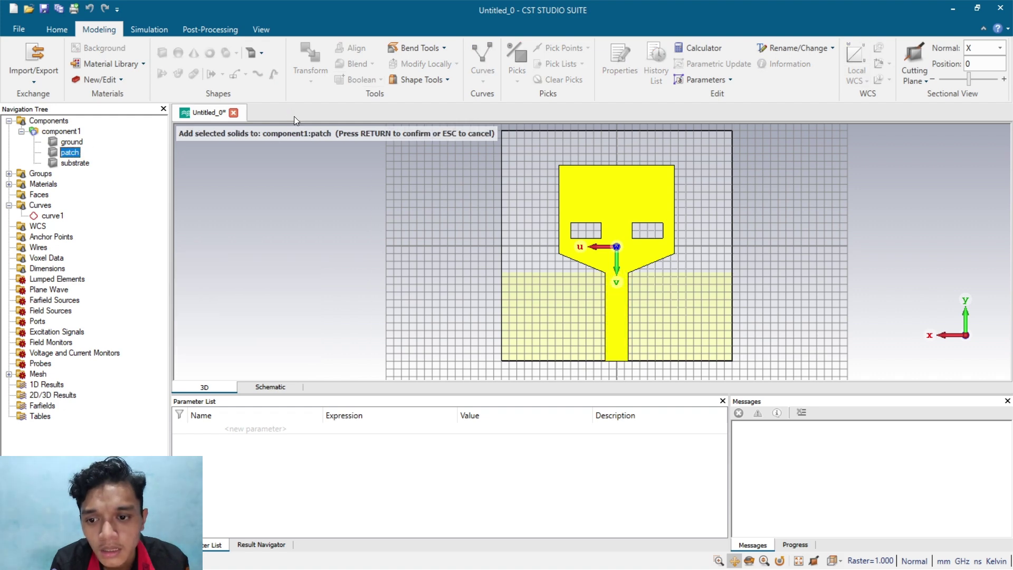
click(66, 142)
click(925, 222)
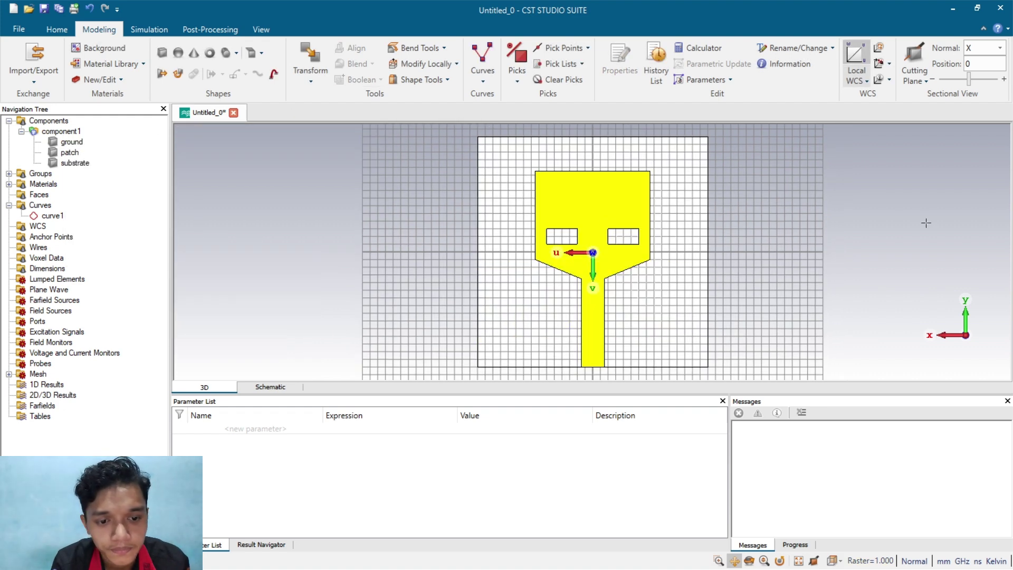
scroll(672, 271, up, 5)
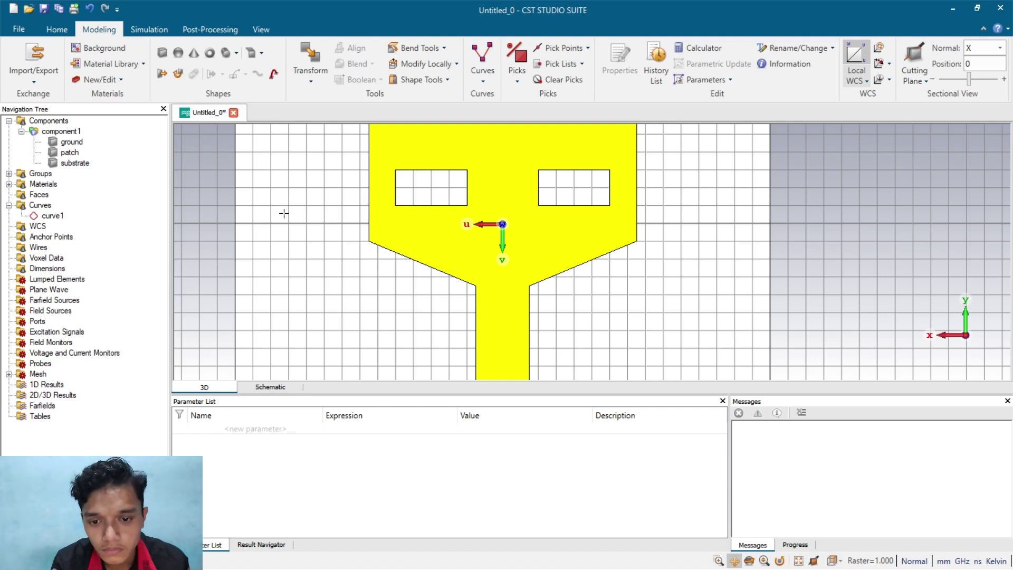
scroll(477, 301, down, 5)
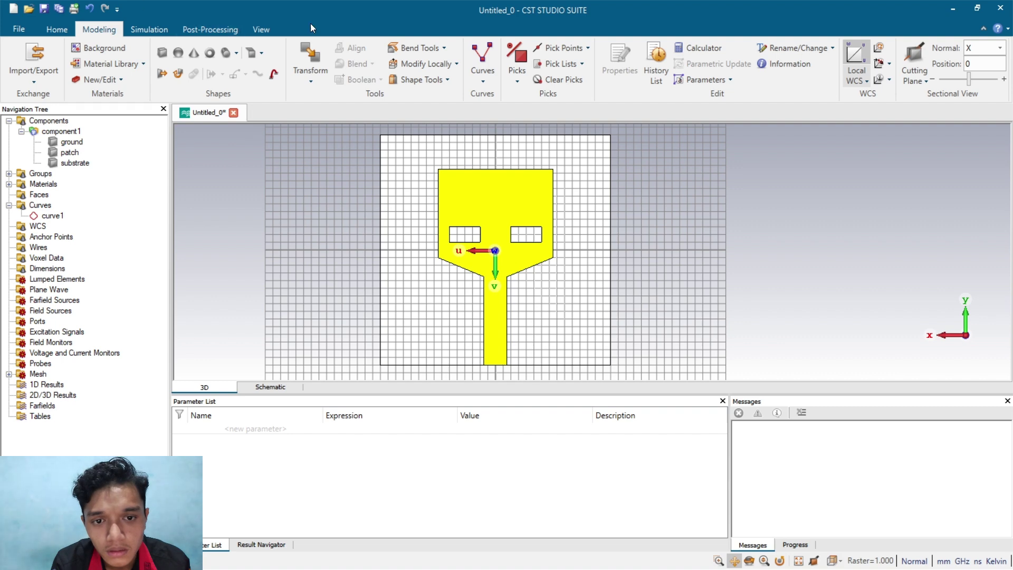
Pick the thin end face of the patch's feed line at the substrate edge
click(517, 77)
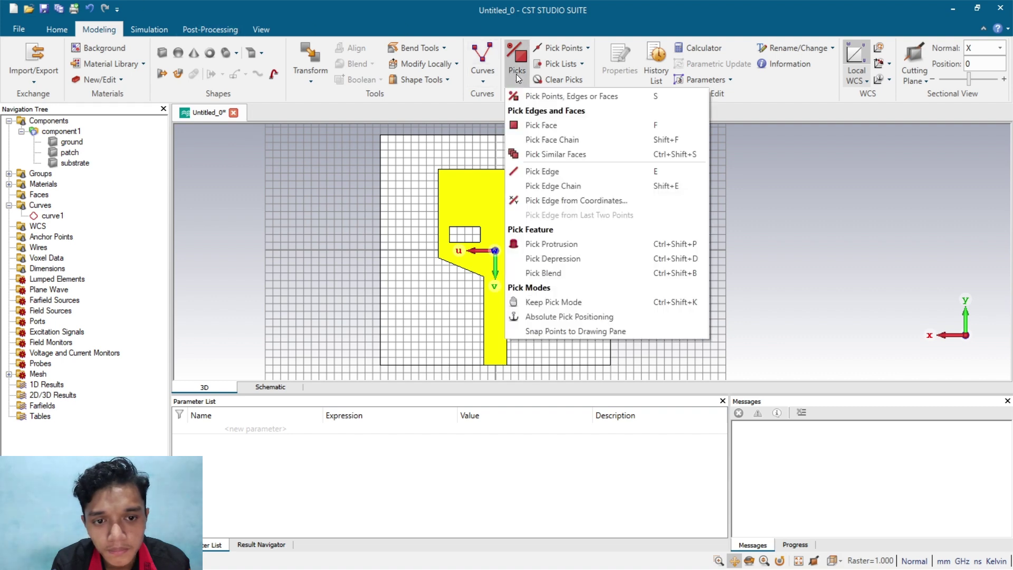
click(541, 125)
scroll(490, 363, up, 5)
scroll(490, 363, up, 5)
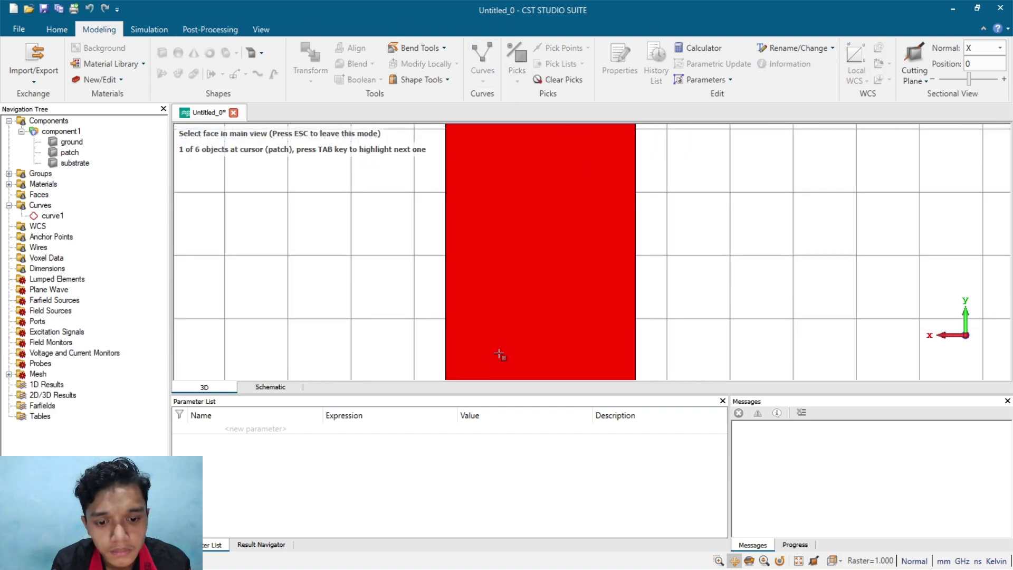
middle_drag(500, 355, 493, 211)
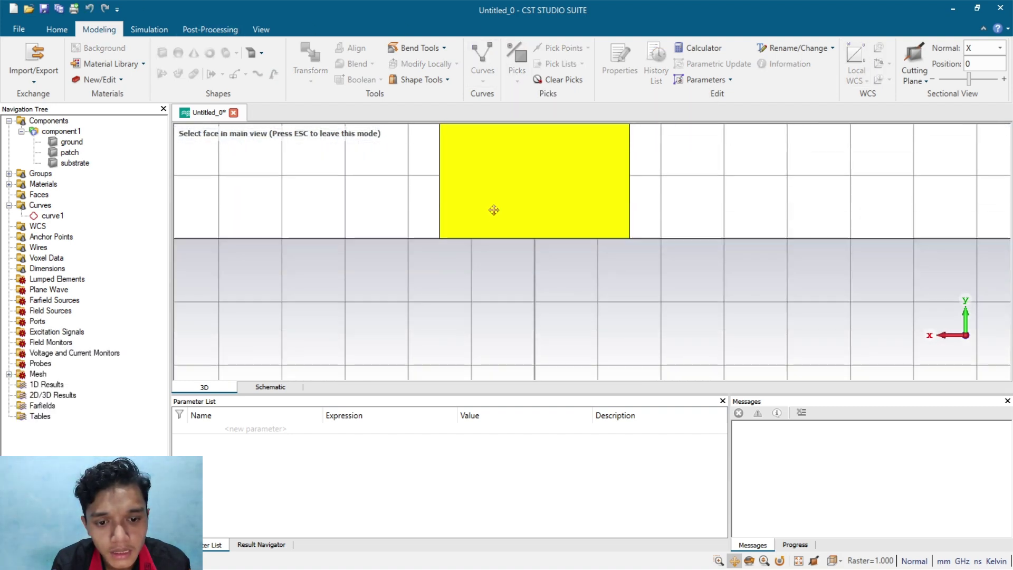
click(749, 561)
drag(514, 326, 627, 257)
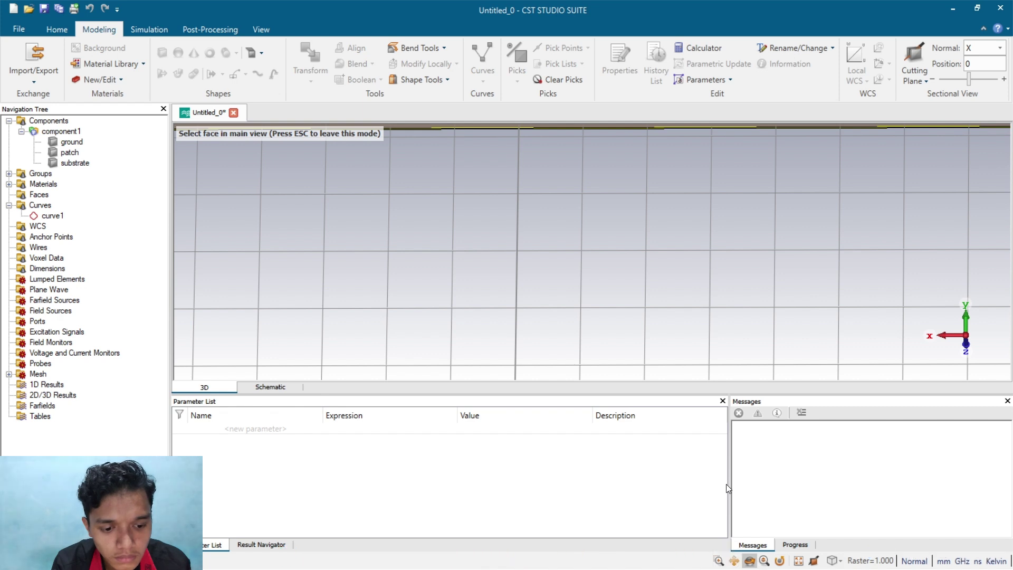
click(733, 560)
drag(602, 276, 553, 247)
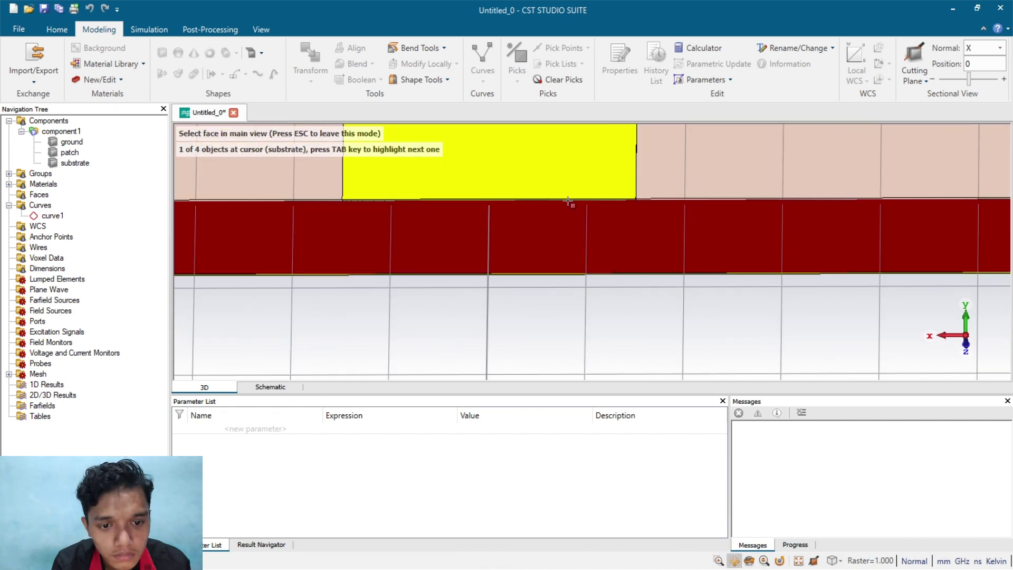
click(749, 560)
drag(579, 357, 587, 113)
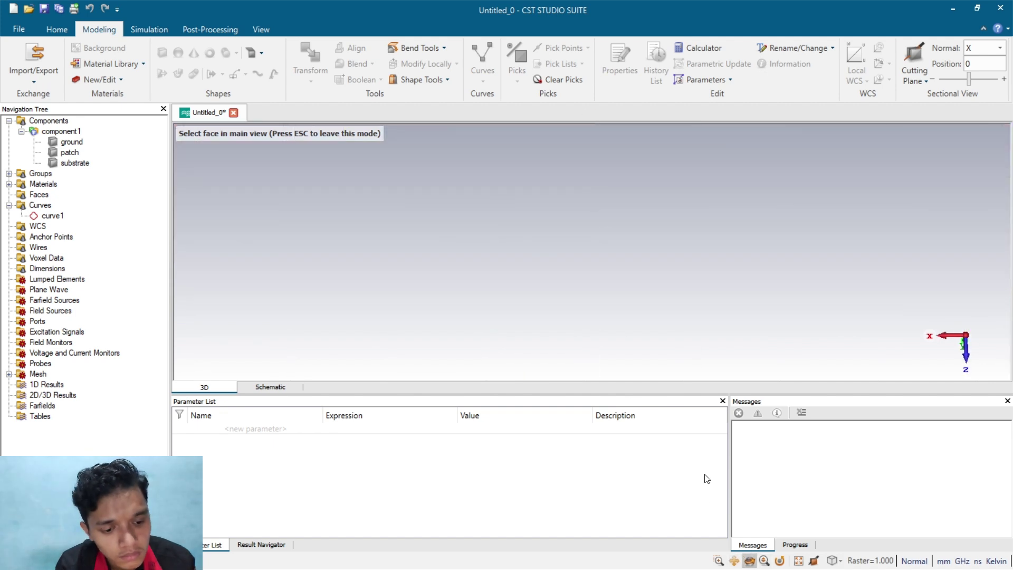
click(798, 560)
drag(654, 248, 644, 322)
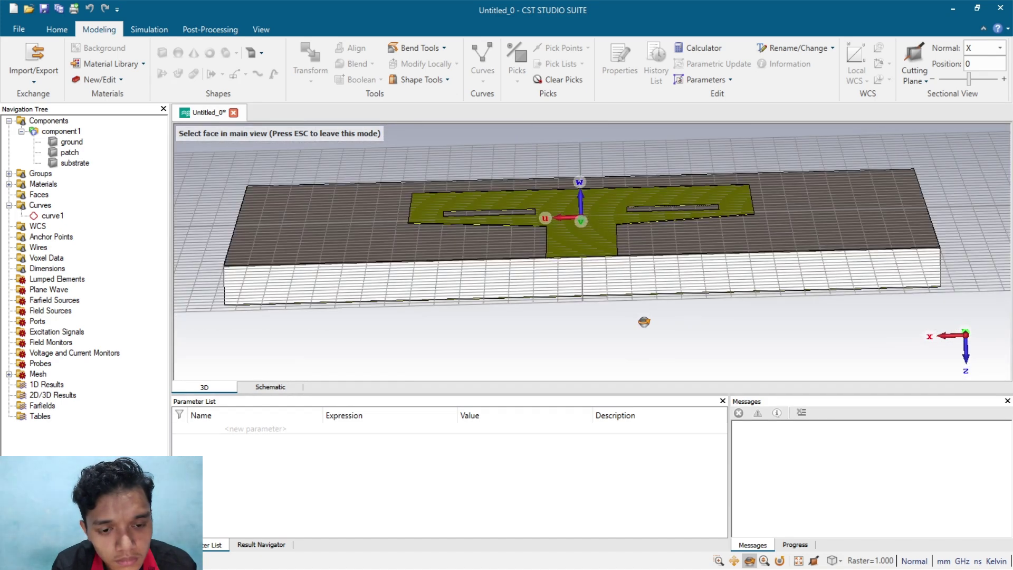
scroll(600, 283, up, 10)
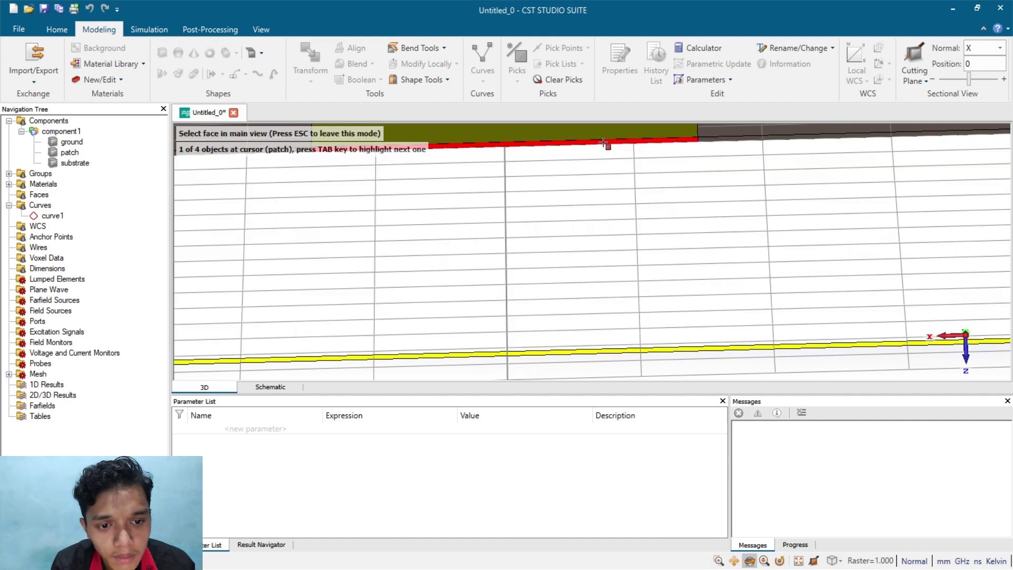
click(605, 142)
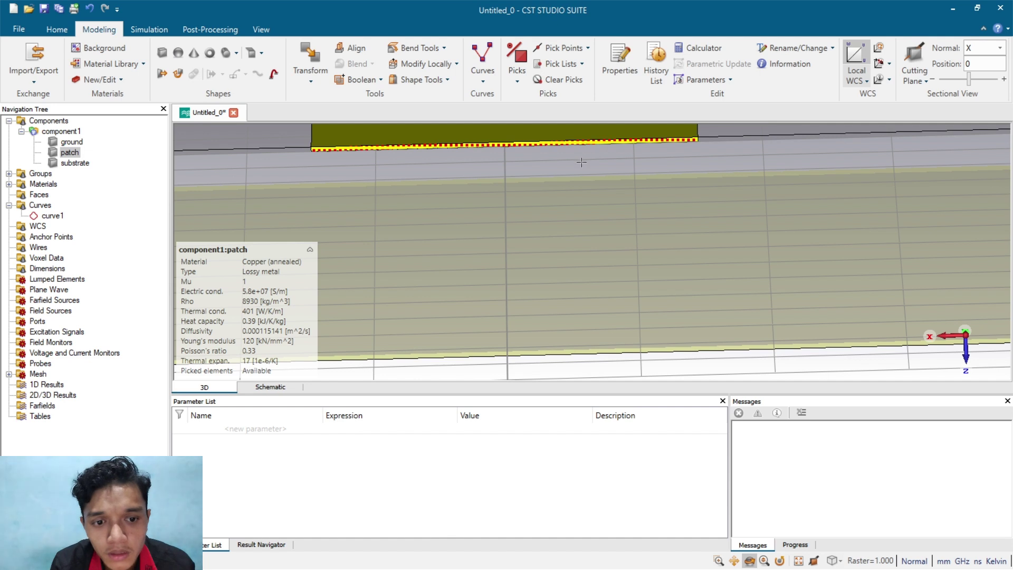
Run the port extension coefficient macro for Microstrip, calculate k, and construct the waveguide port from the picked face
click(58, 30)
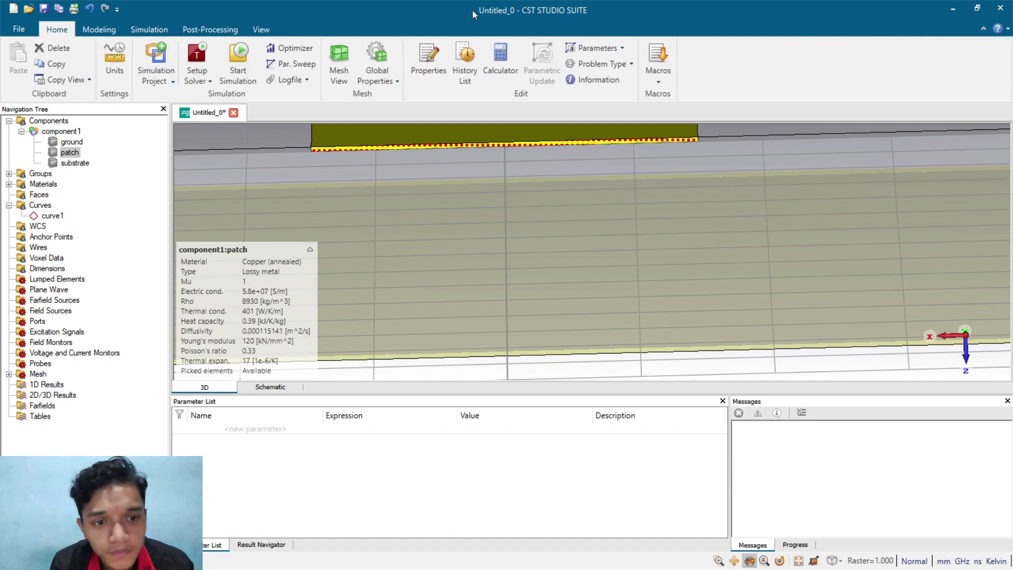
click(665, 80)
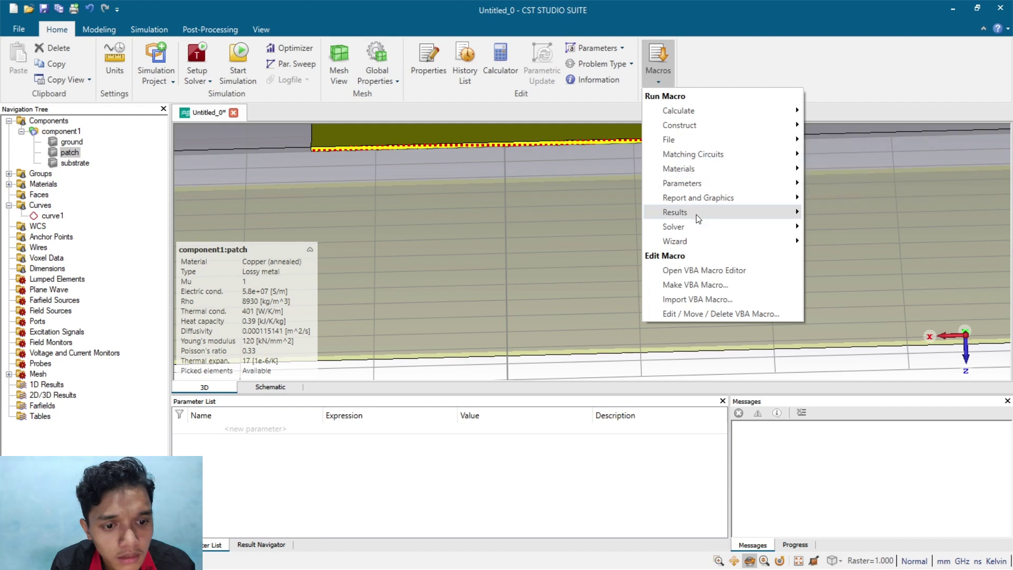
mouse_move(698, 225)
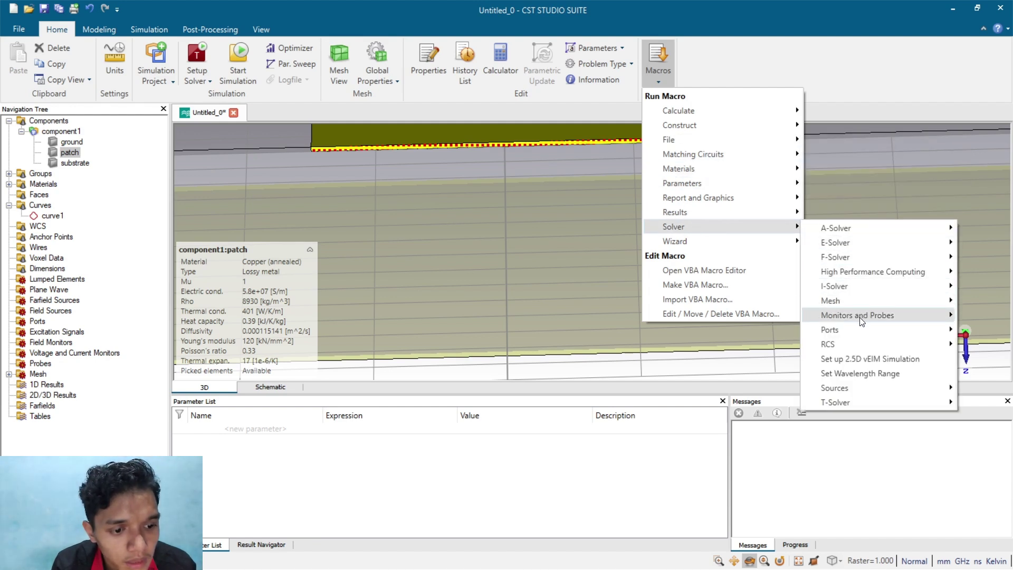
mouse_move(853, 327)
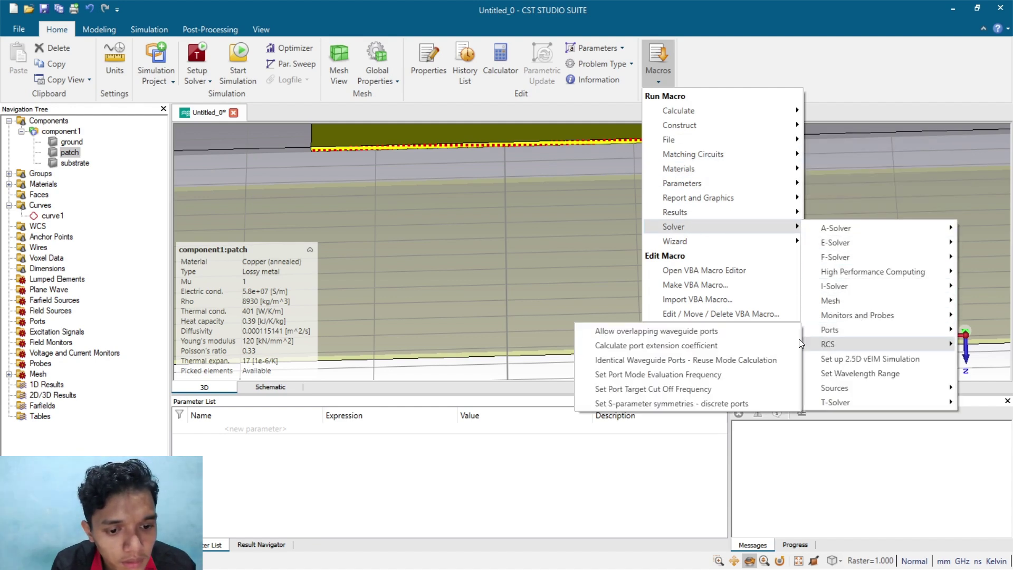
click(736, 347)
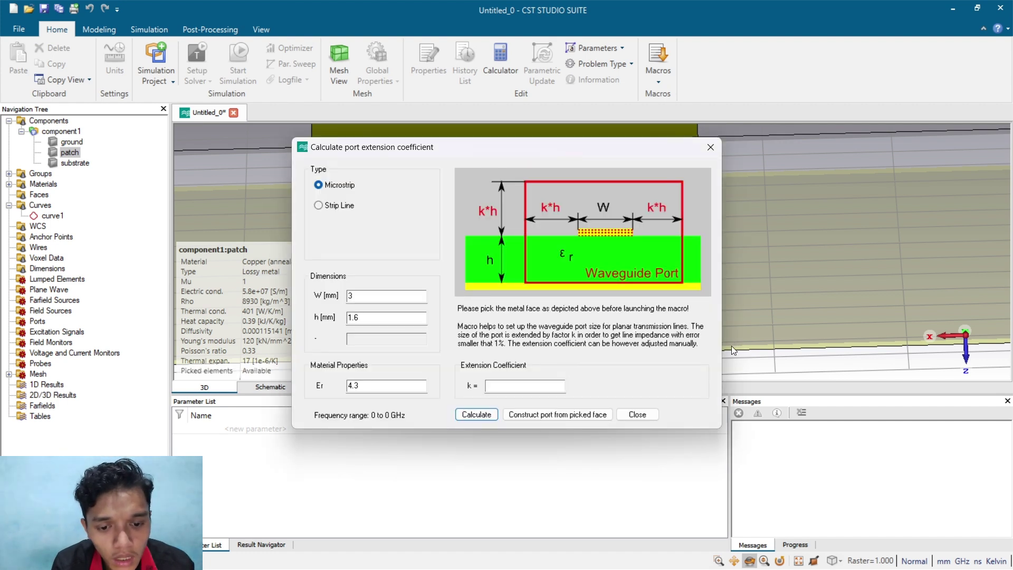
click(476, 414)
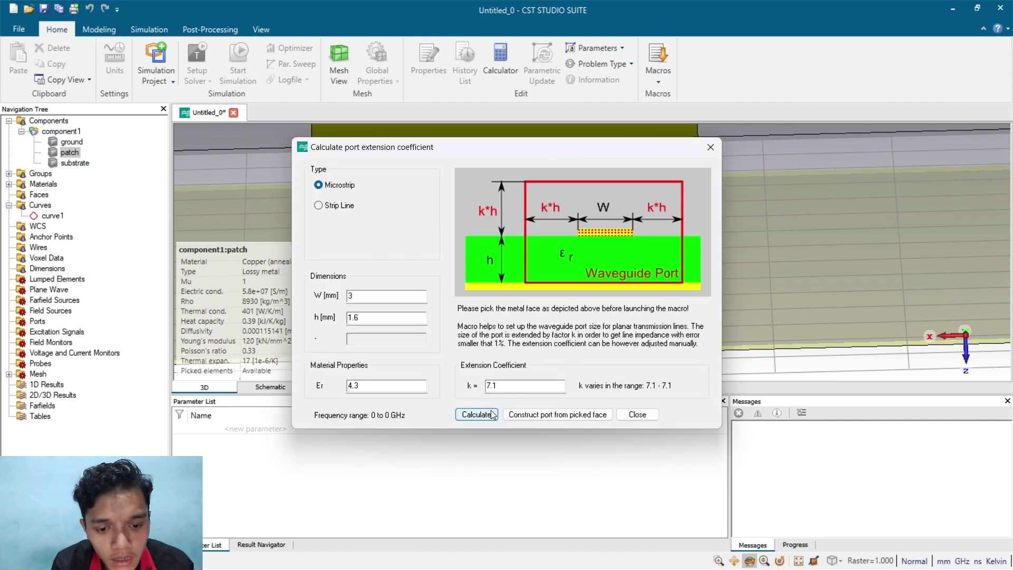
click(534, 415)
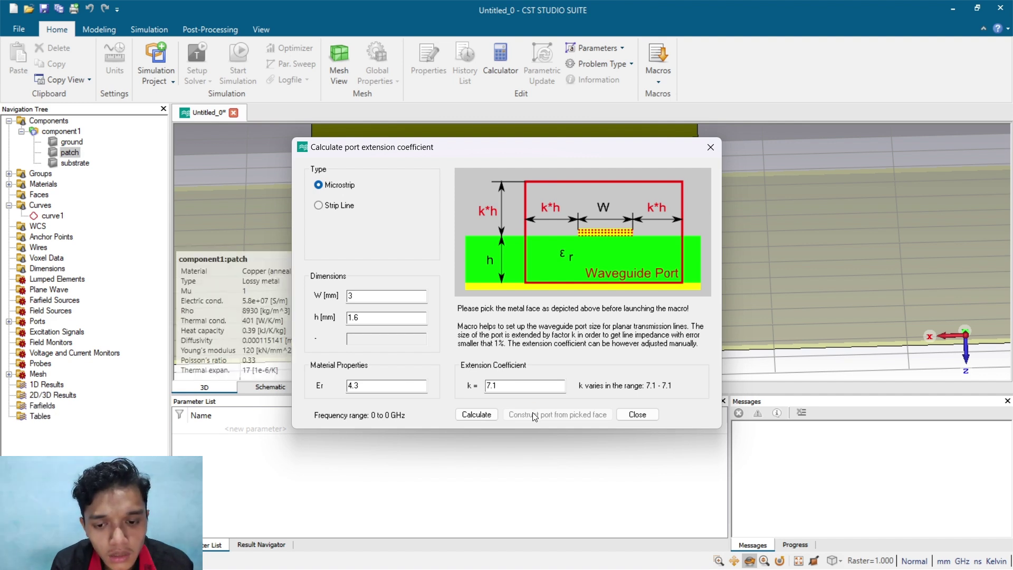
click(637, 414)
Examine port1 on the antenna and its position at the feed end
scroll(578, 186, up, 3)
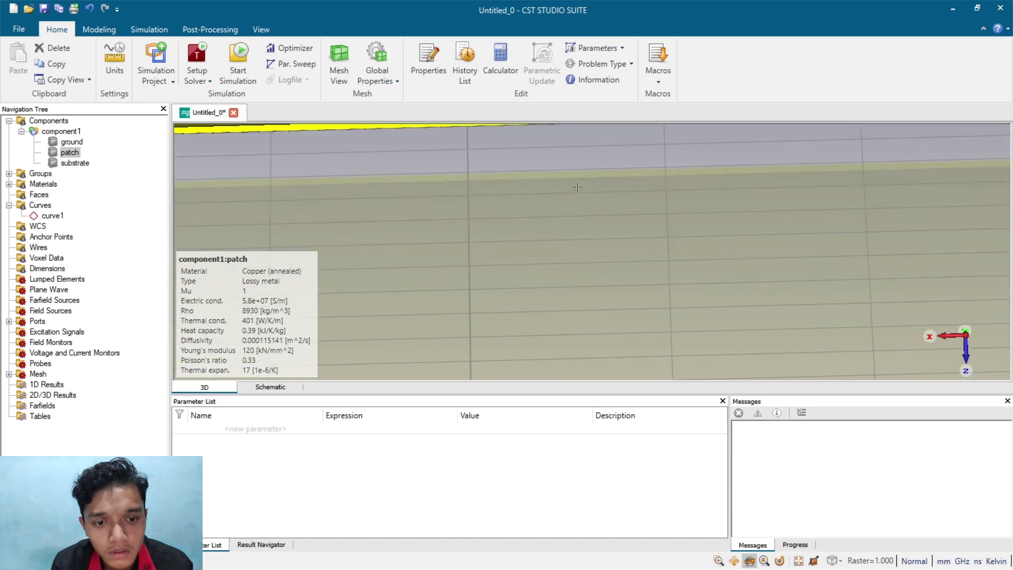
scroll(578, 186, down, 10)
drag(578, 186, 611, 140)
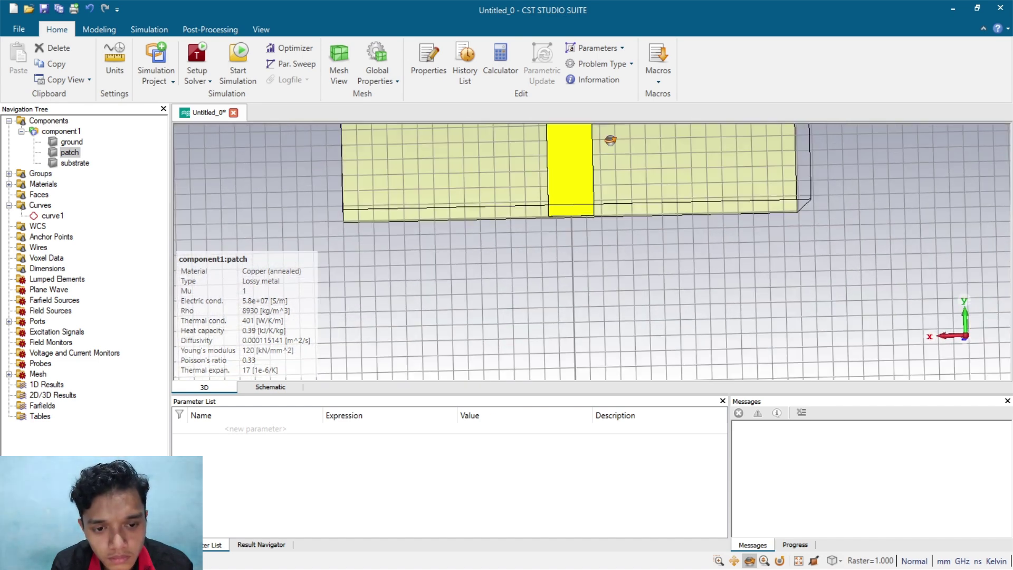
click(797, 561)
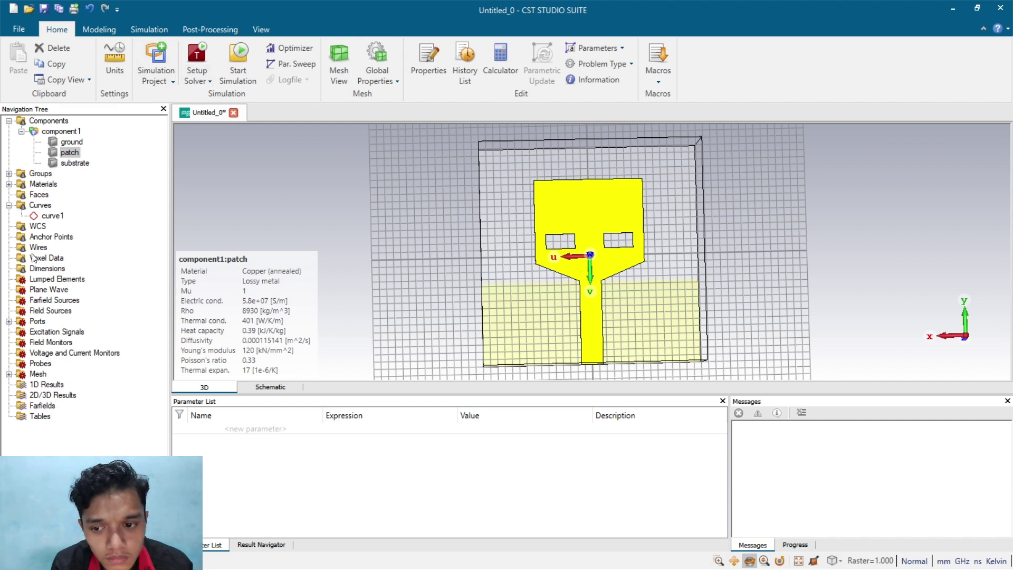
click(8, 322)
click(53, 332)
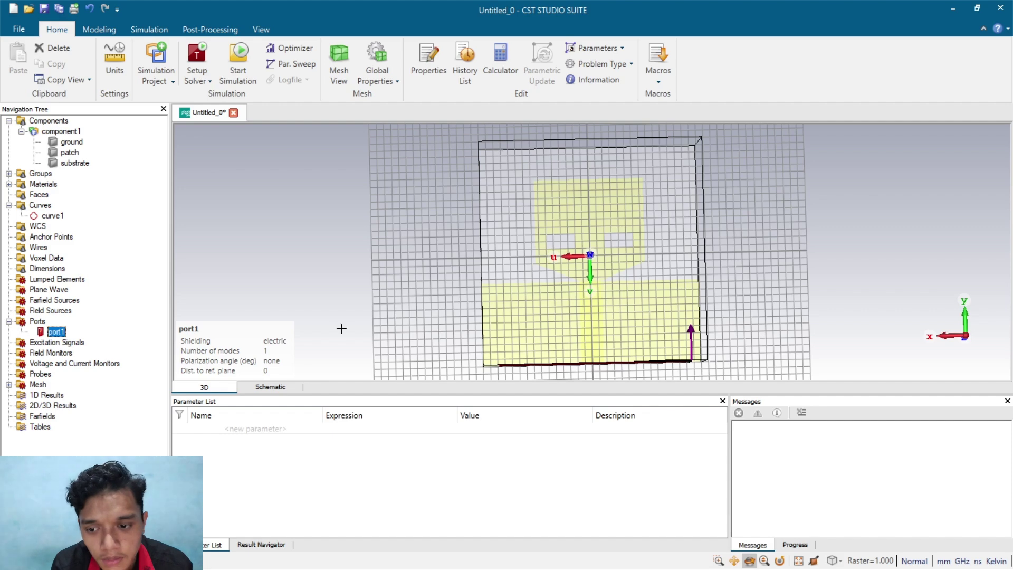
drag(581, 204, 581, 361)
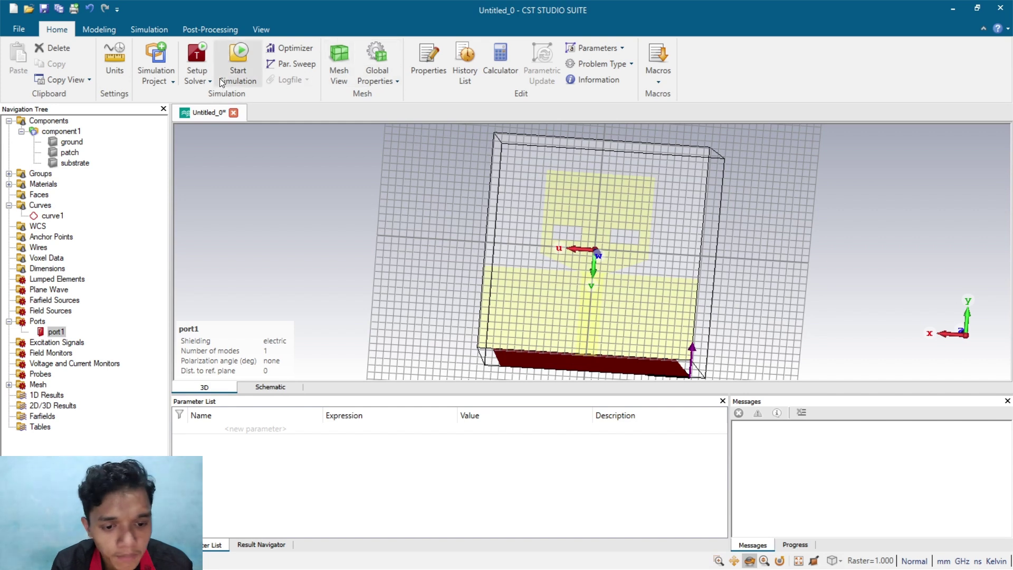
Start the simulation with a frequency range of 1 to 15 GHz and check its progress
click(238, 68)
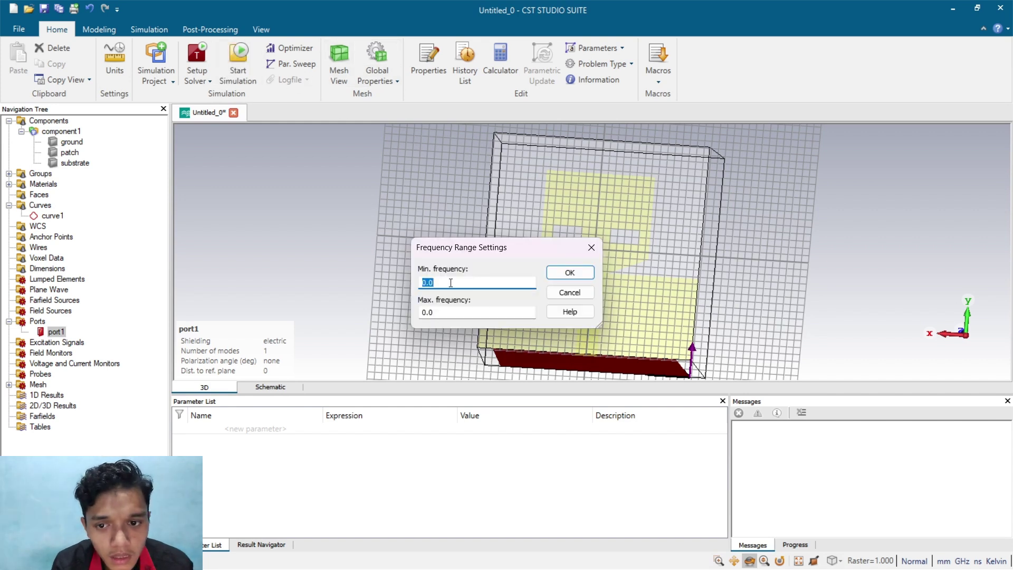
text(1)
key(Tab)
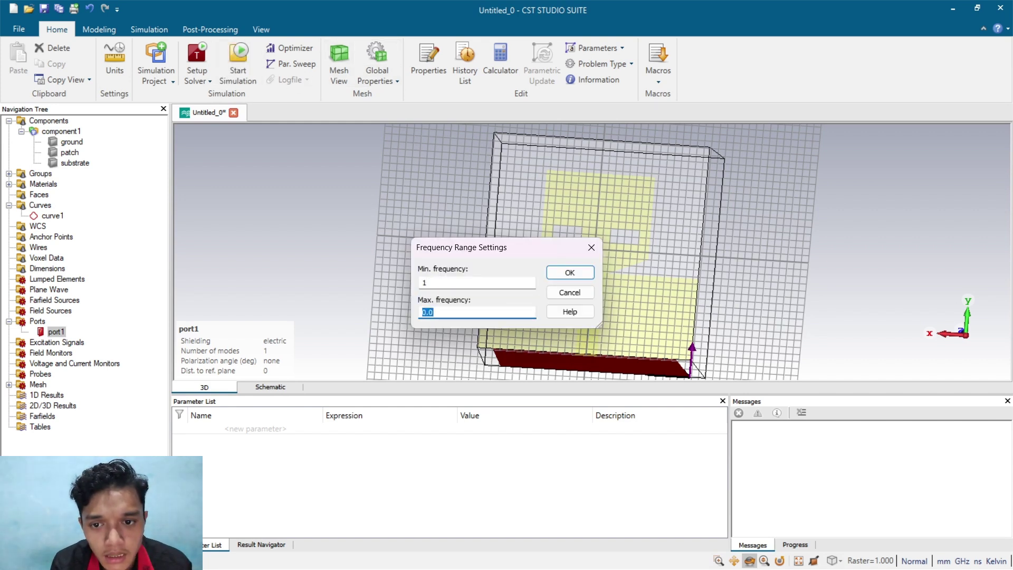
text(15)
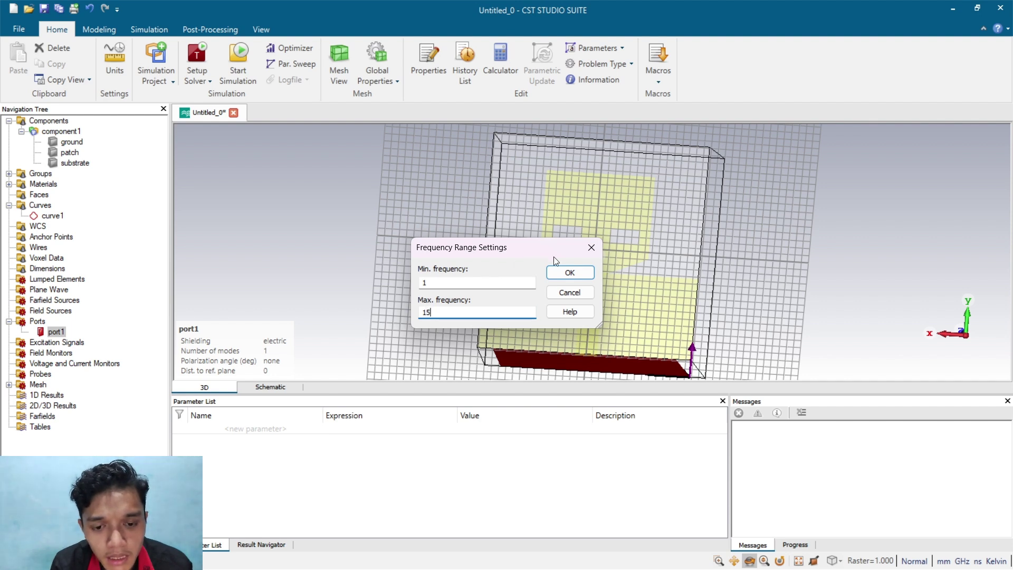
click(569, 271)
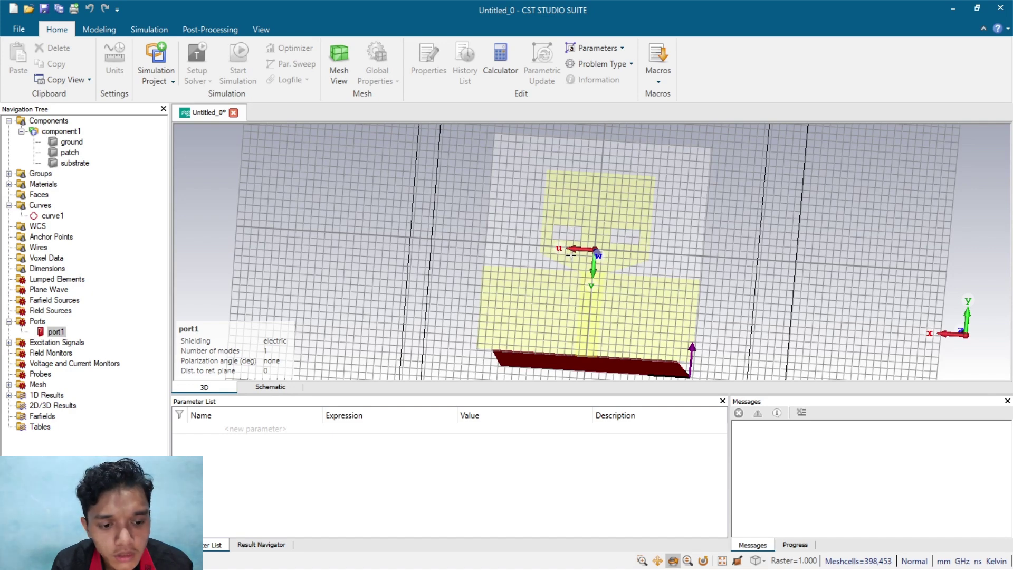
drag(577, 246, 577, 251)
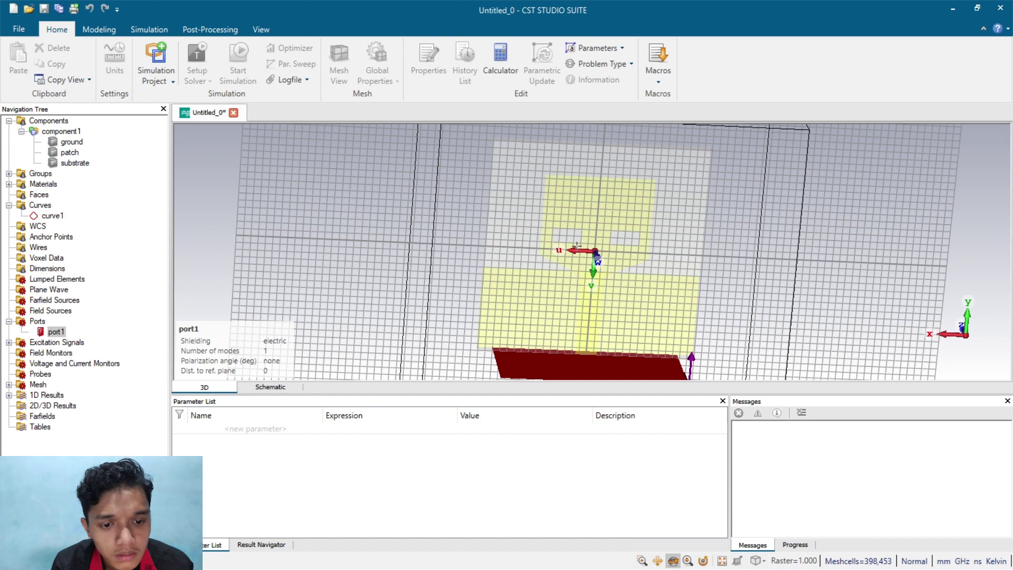
click(796, 544)
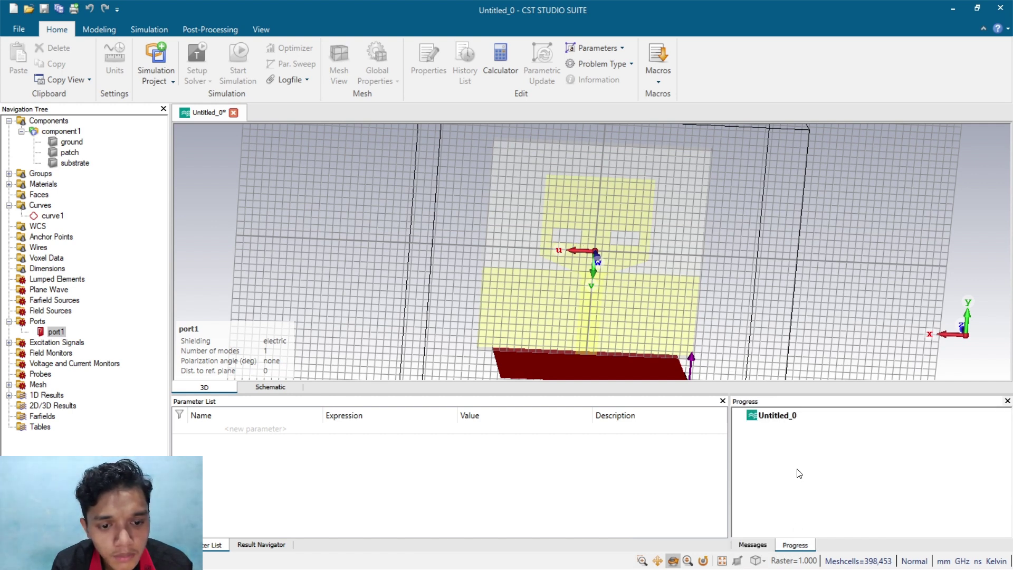
drag(609, 264, 576, 176)
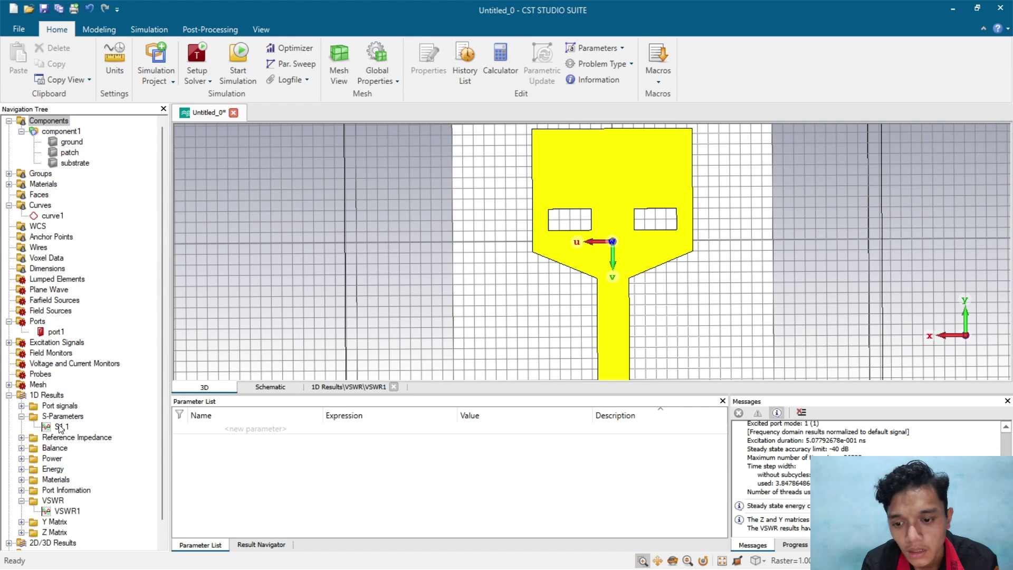
Examine the VSWR1 plot and open the S1,1 S-parameter result
click(65, 513)
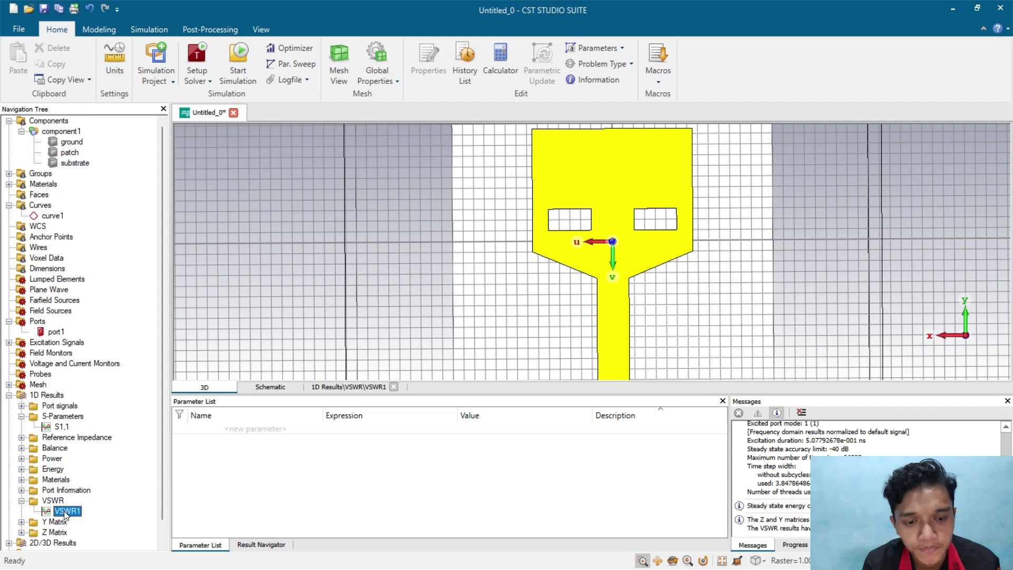
click(65, 513)
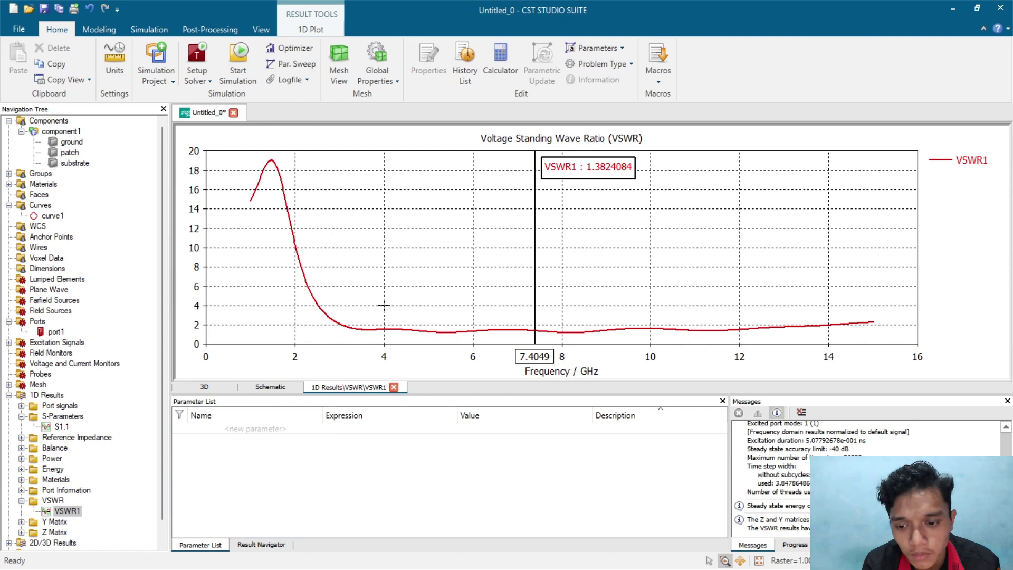
click(59, 426)
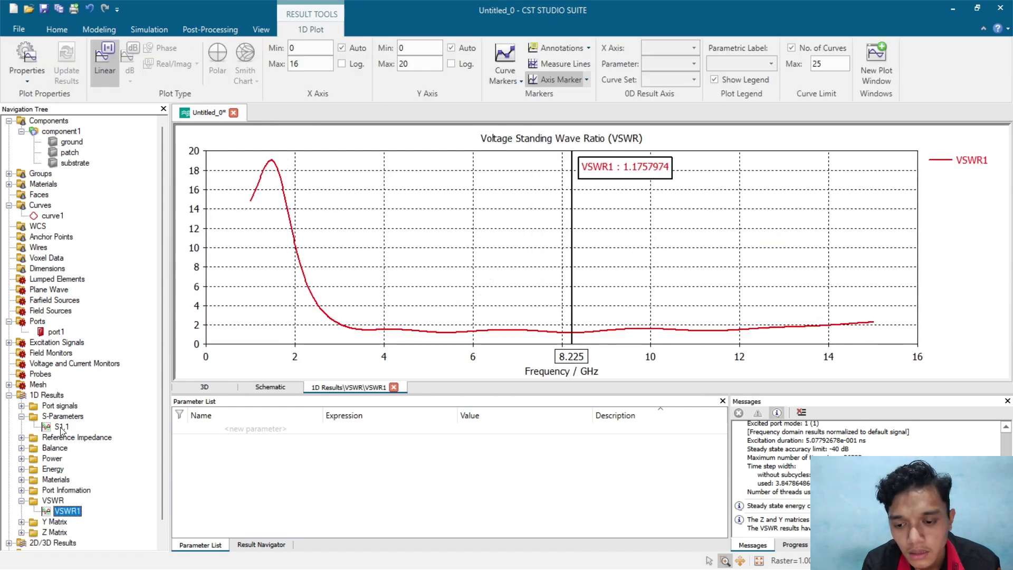
click(60, 427)
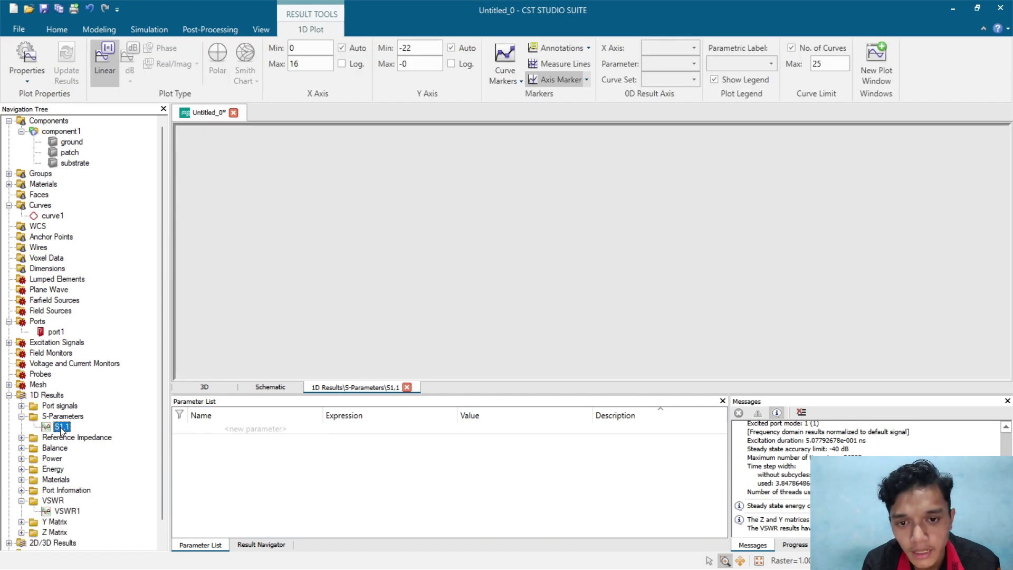